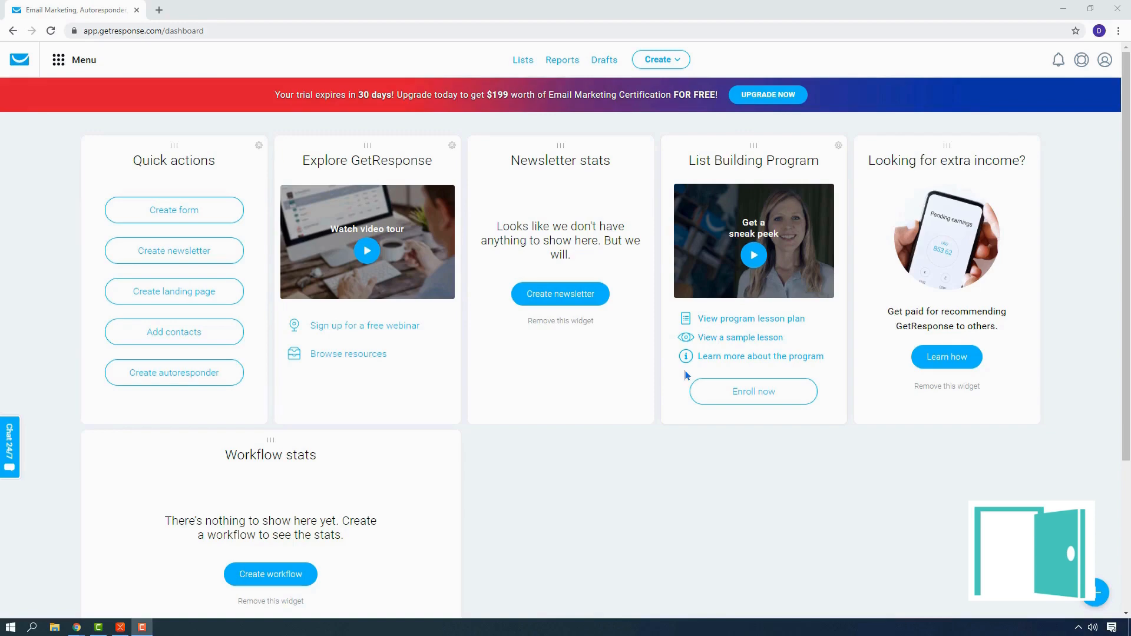
Step: Search Google for "geru software" in a new browser tab and show the image results
left_click(159, 10)
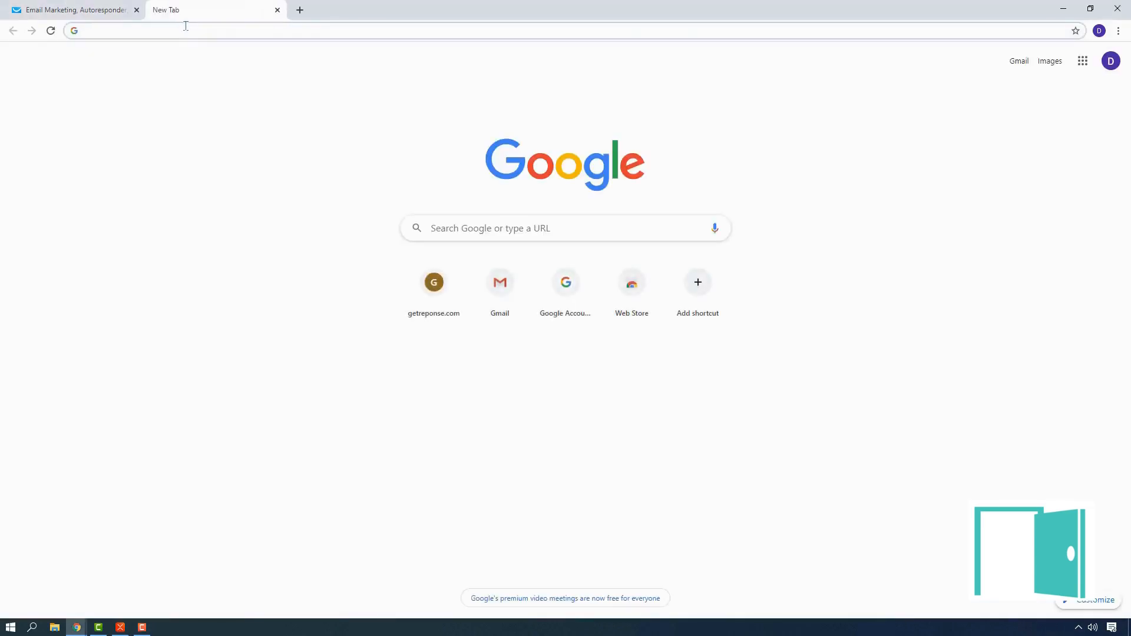
type("geru")
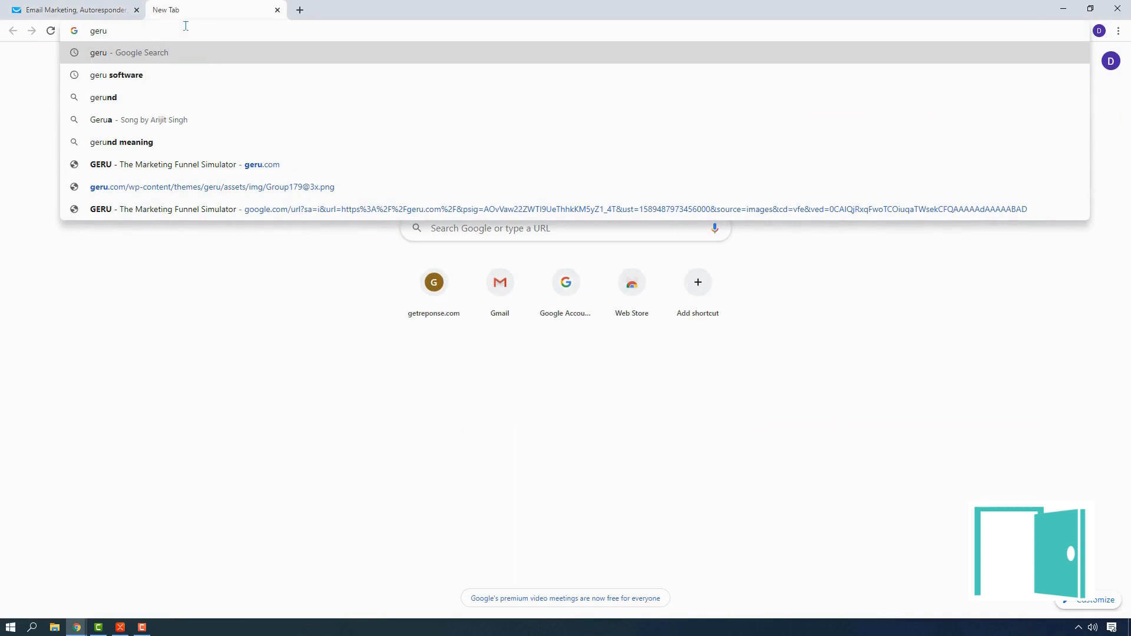
key("Down")
key("Return")
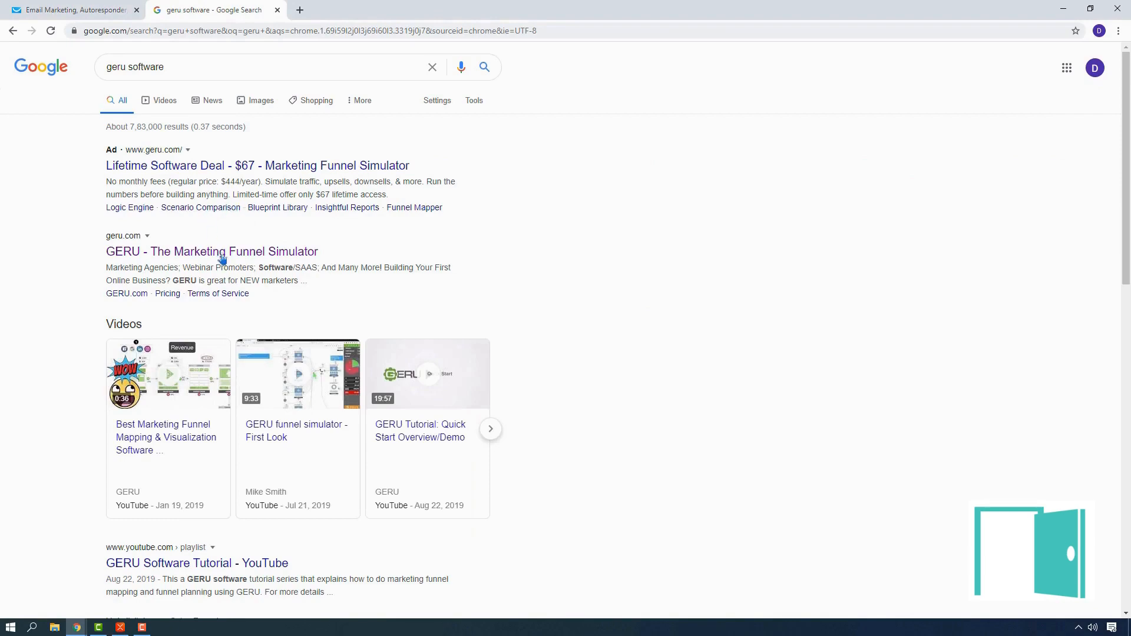
left_click(207, 102)
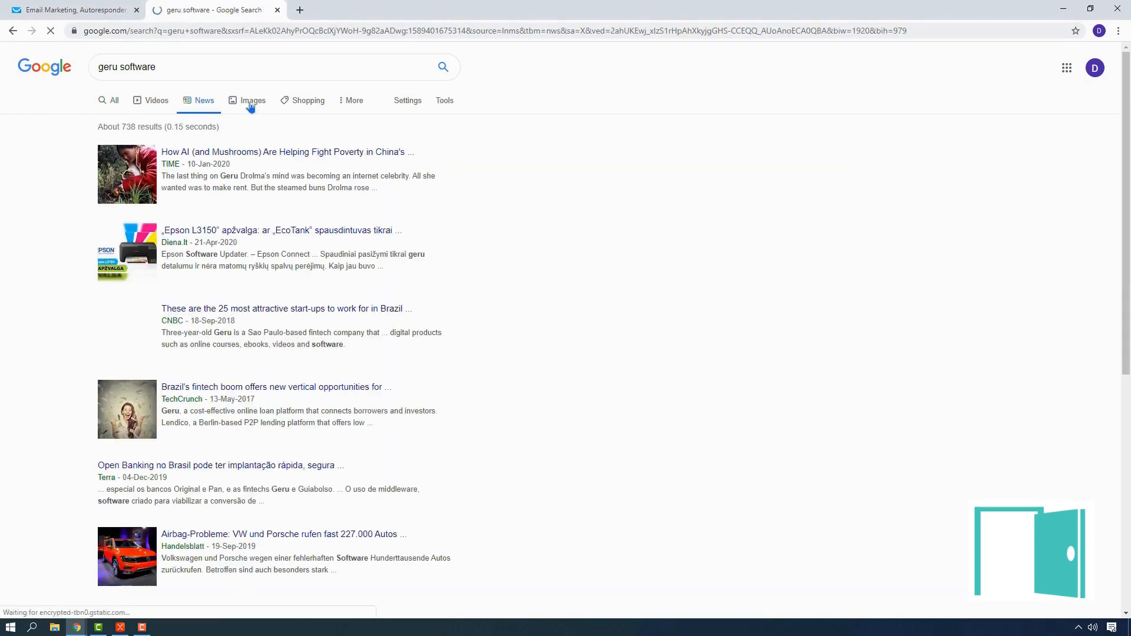
left_click(254, 106)
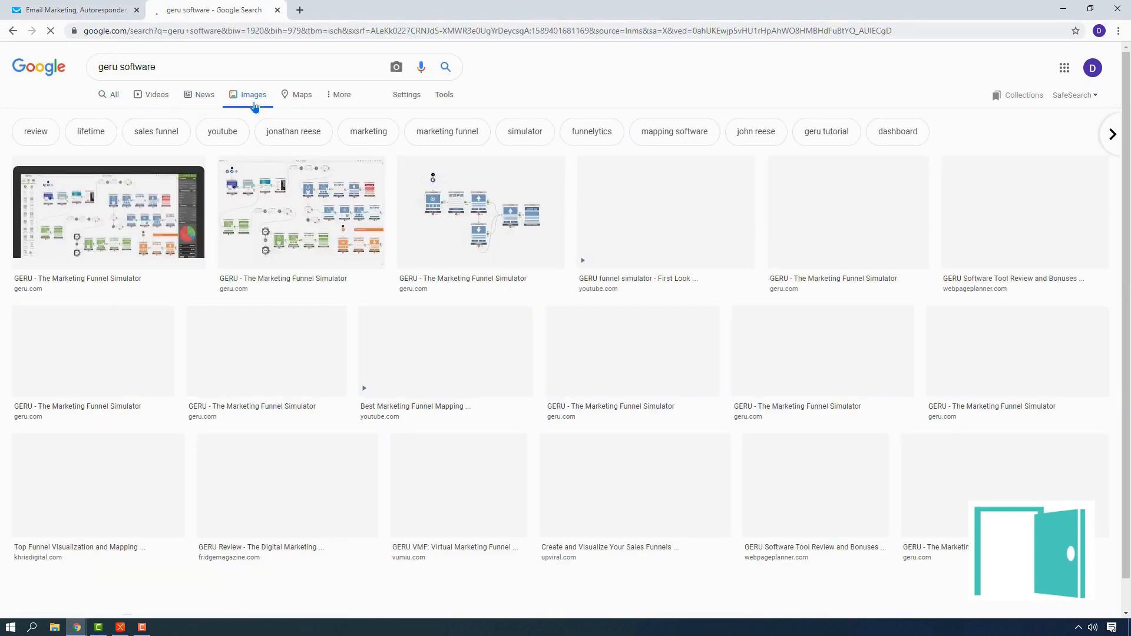
Step: Open the second GERU funnel diagram and its source page geru.com in separate tabs, and look through the page
right_click(301, 163)
left_click(321, 170)
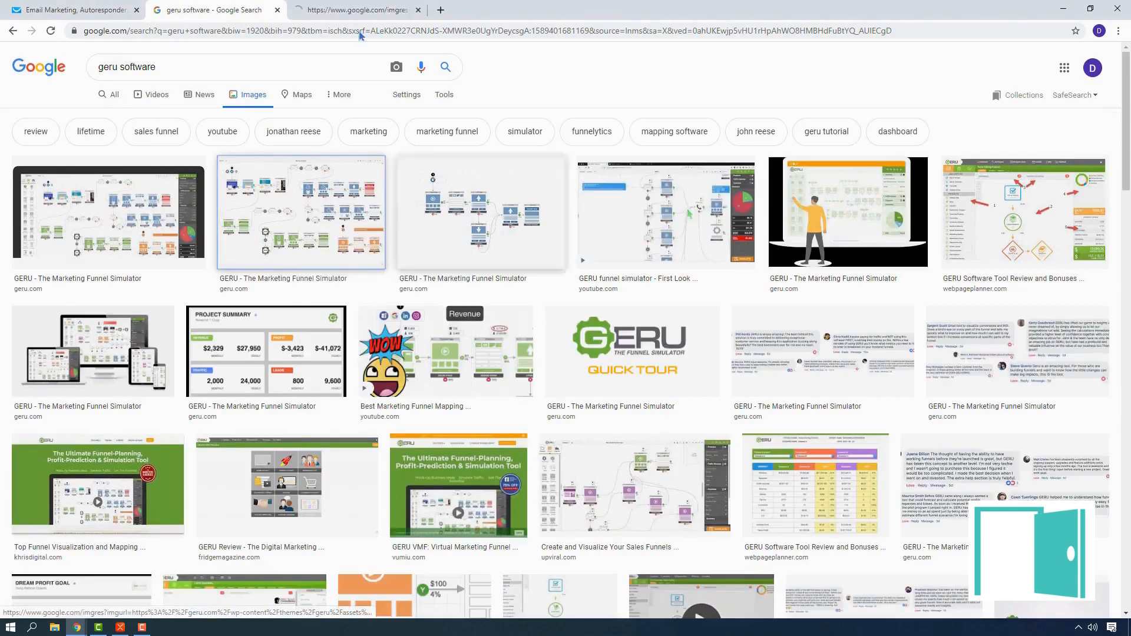
left_click(334, 8)
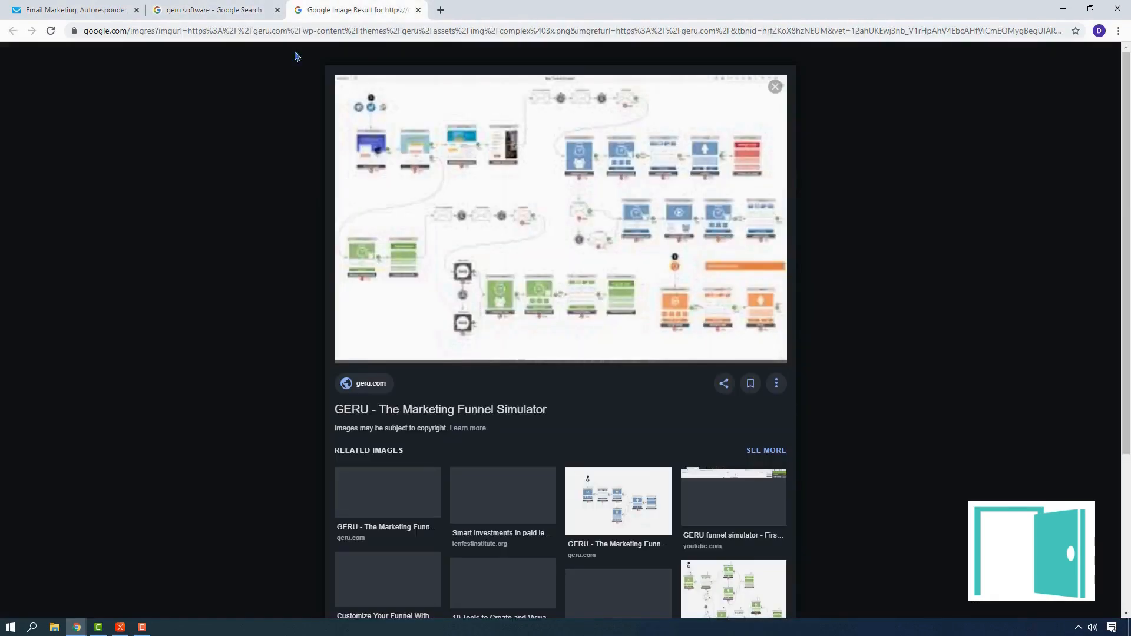
right_click(442, 202)
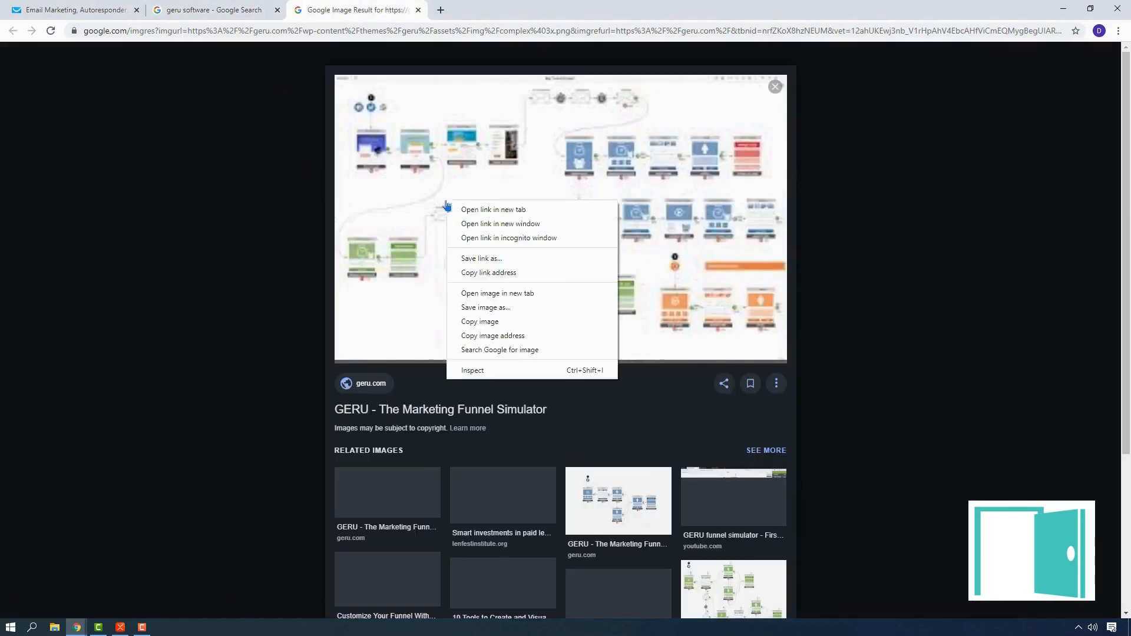
left_click(463, 210)
left_click(495, 10)
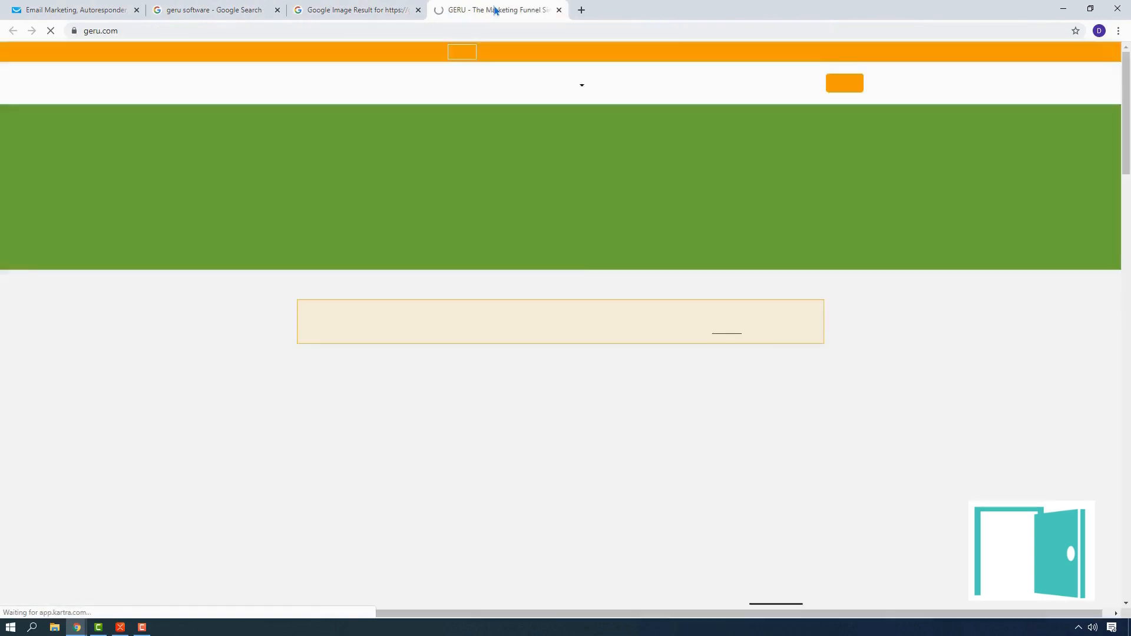
scroll(288, 273, "down", 20)
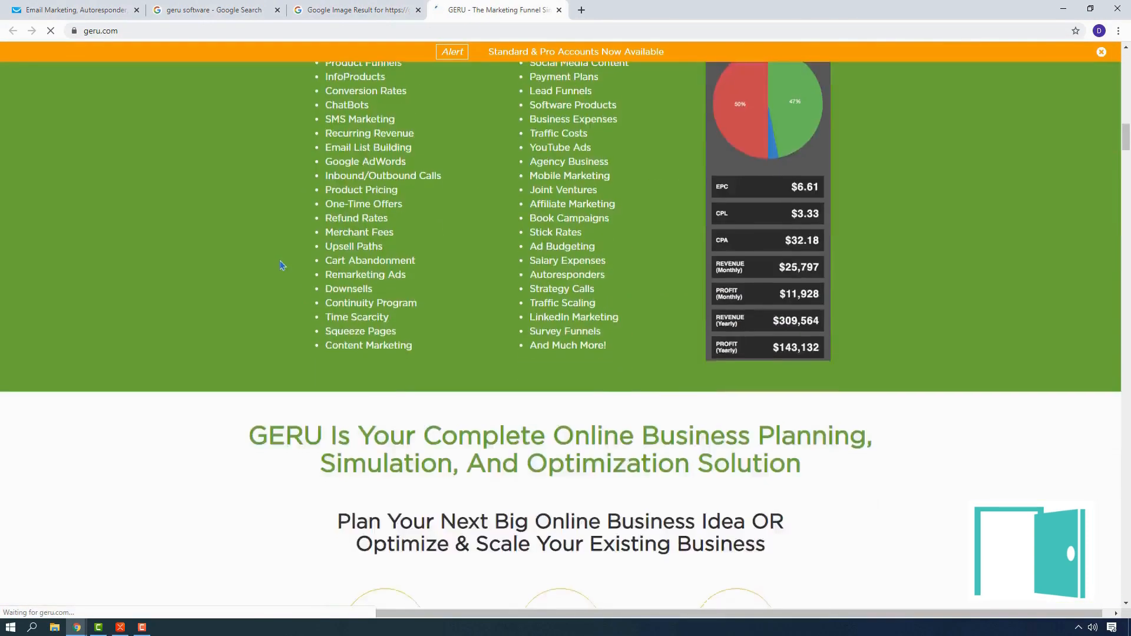
scroll(280, 258, "down", 15)
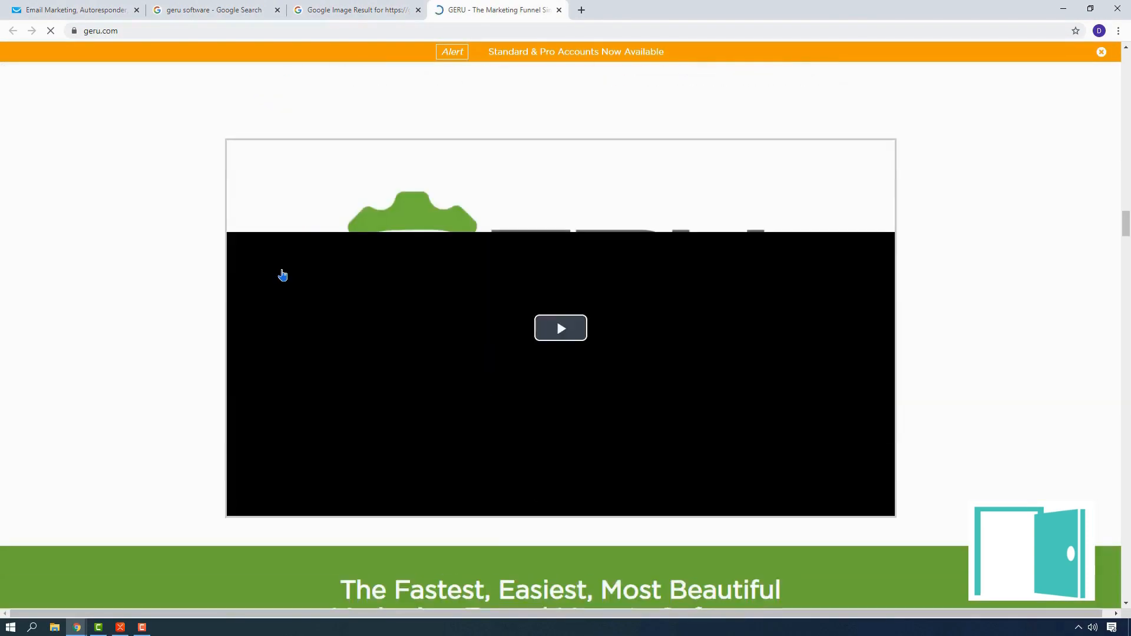
scroll(283, 274, "down", 20)
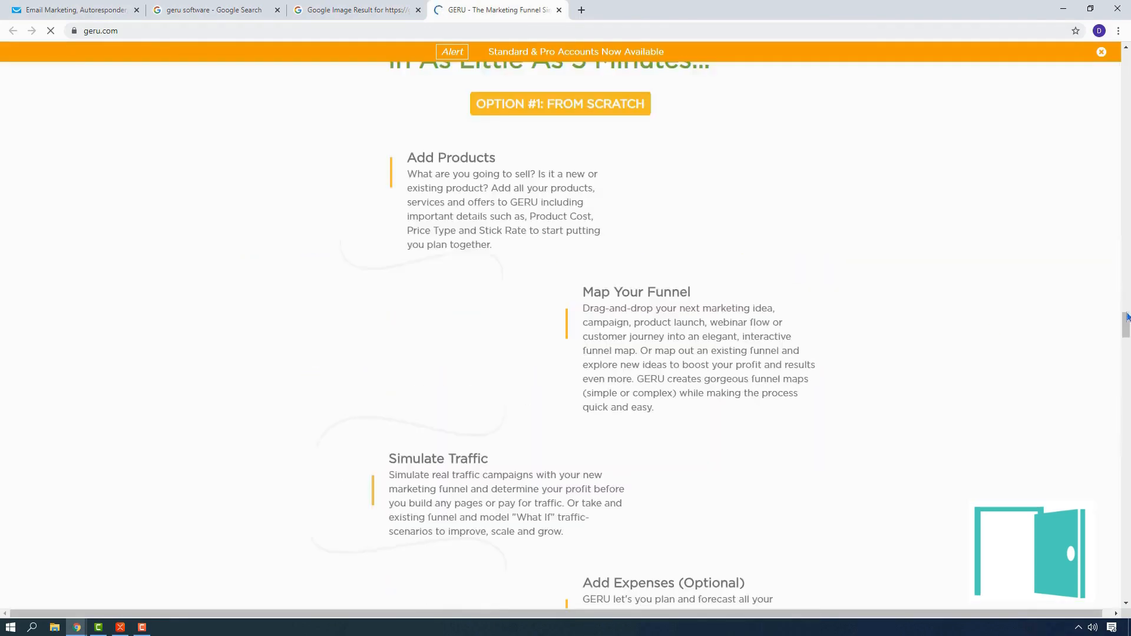
left_click_drag(1126, 318, 1124, 601)
left_click(353, 10)
left_click(240, 6)
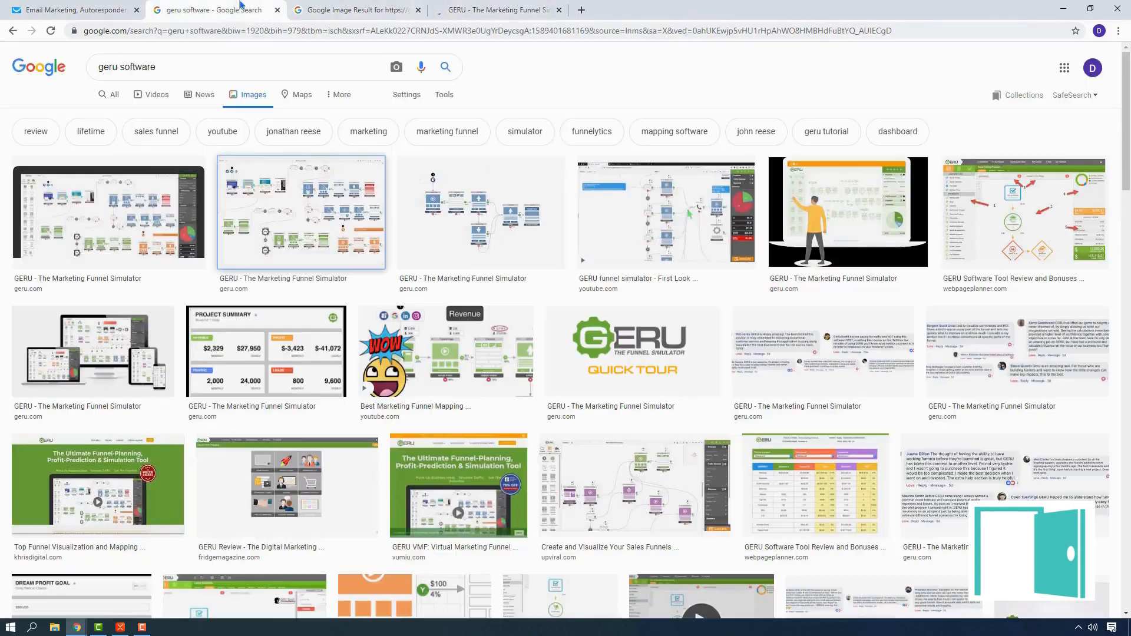
left_click(108, 212)
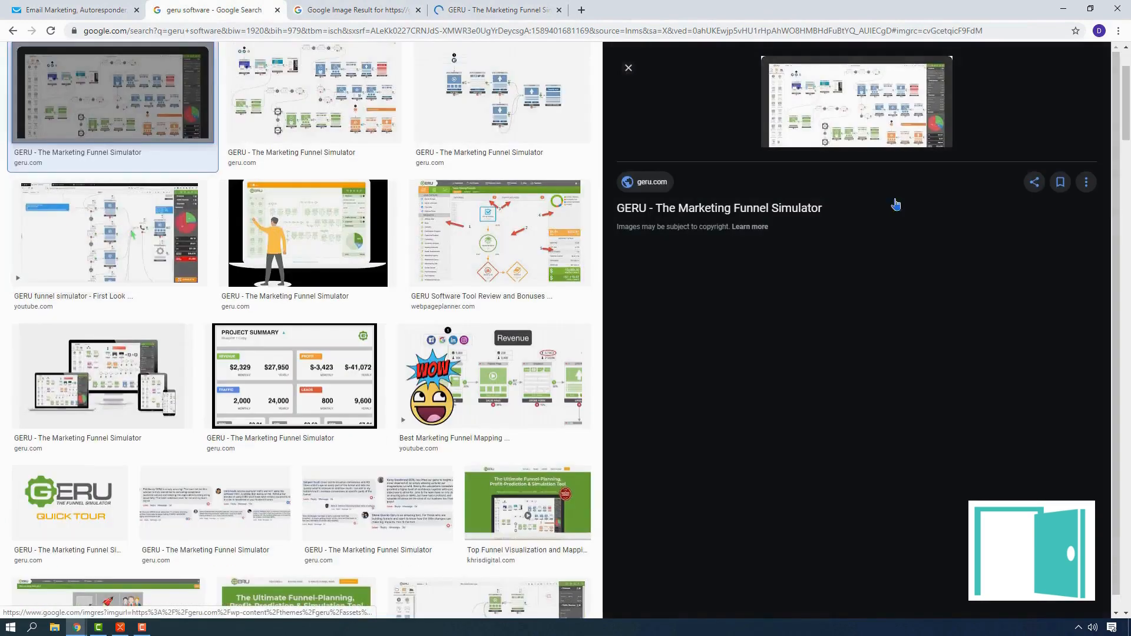
left_click(861, 112)
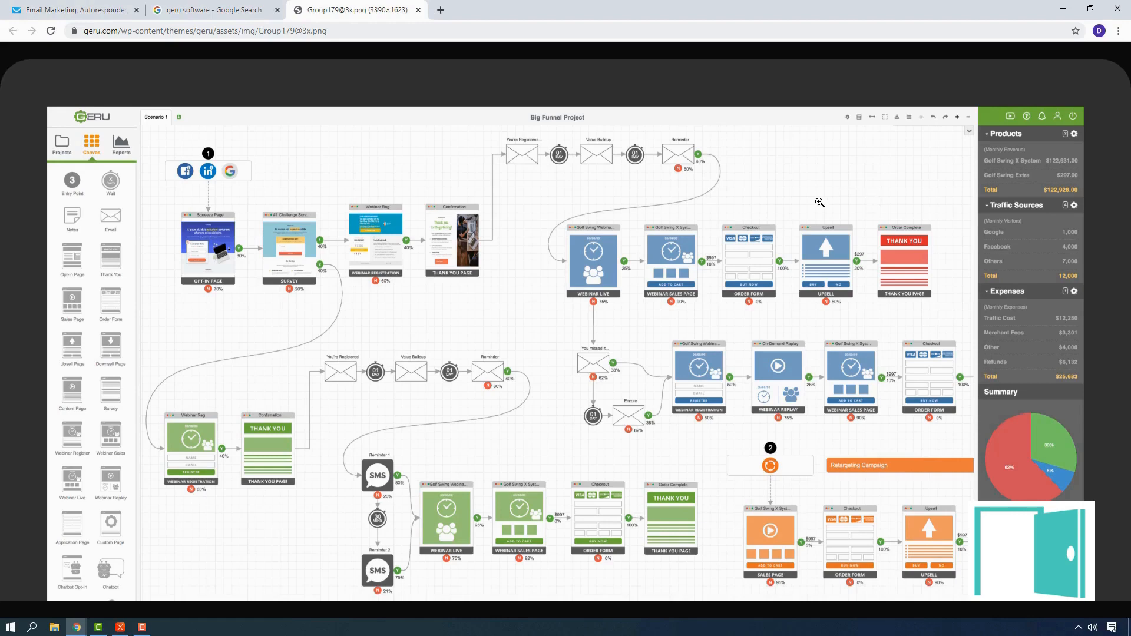
Step: Close the Google search and GERU image tabs, and start a new autoresponder in GetResponse
left_click(277, 10)
left_click(277, 10)
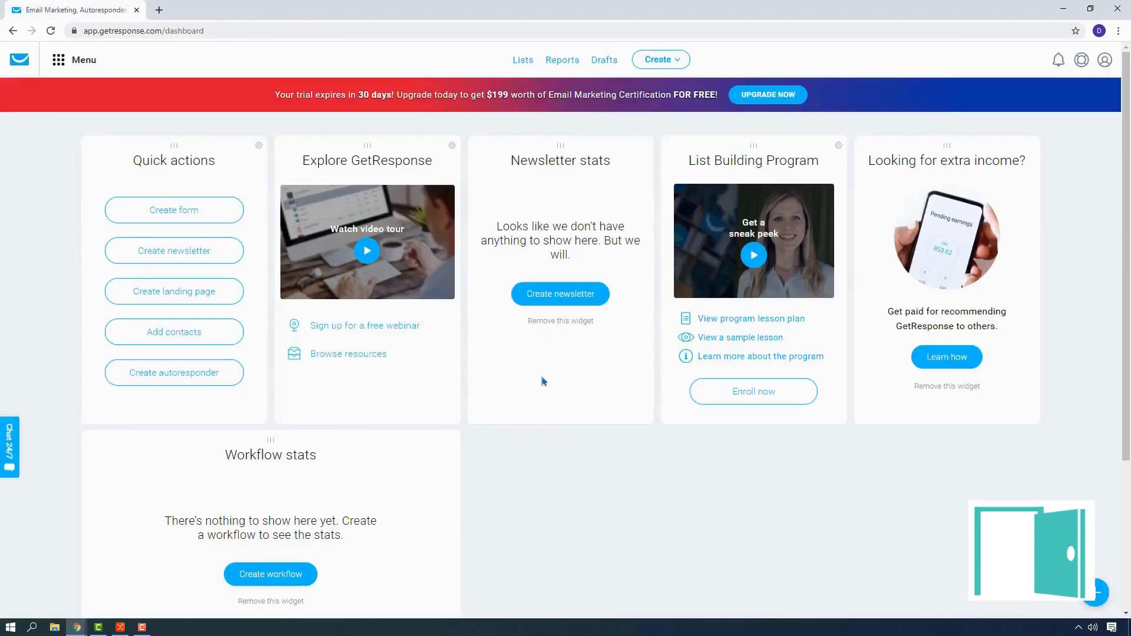
left_click(677, 61)
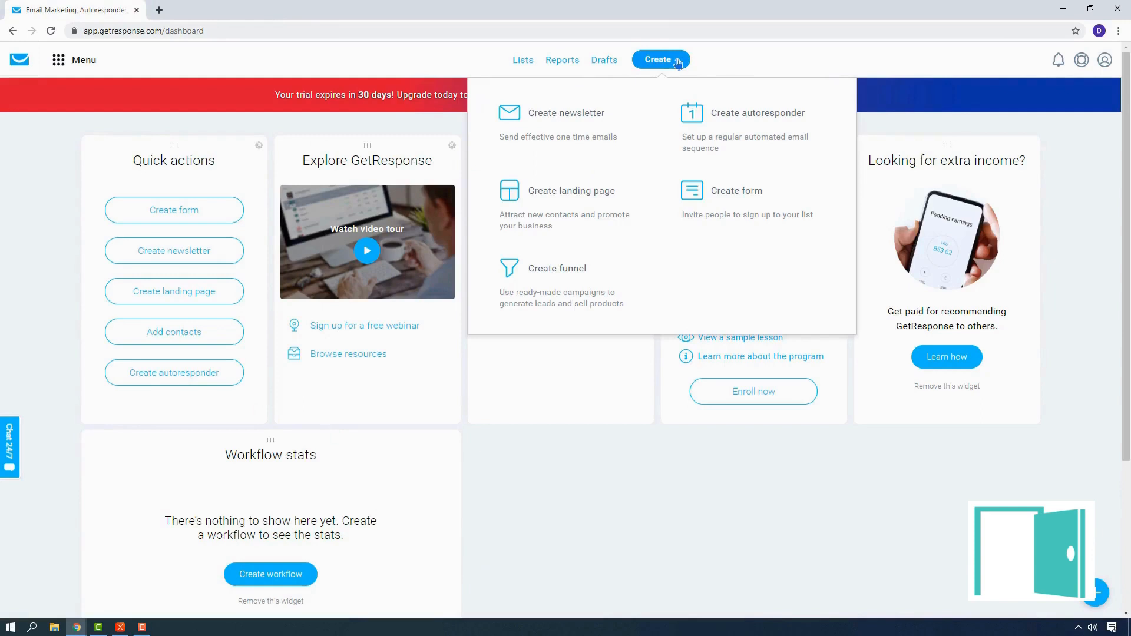
left_click(756, 135)
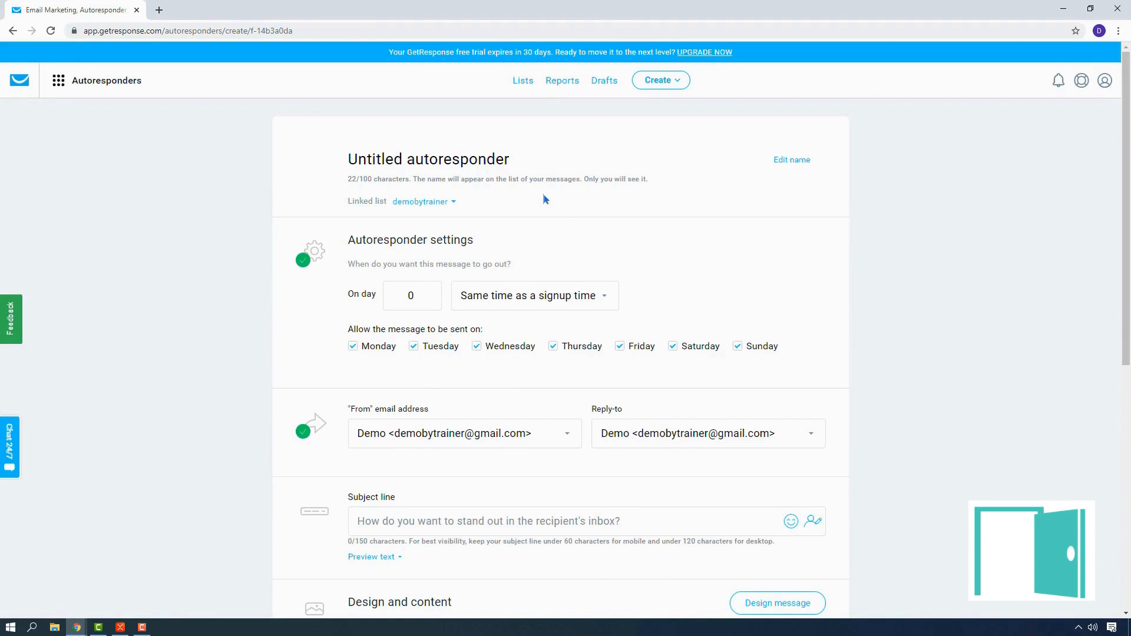
Step: Rename the untitled autoresponder as "Our 1st autoresponder"
left_click(486, 159)
left_click_drag(510, 159, 325, 162)
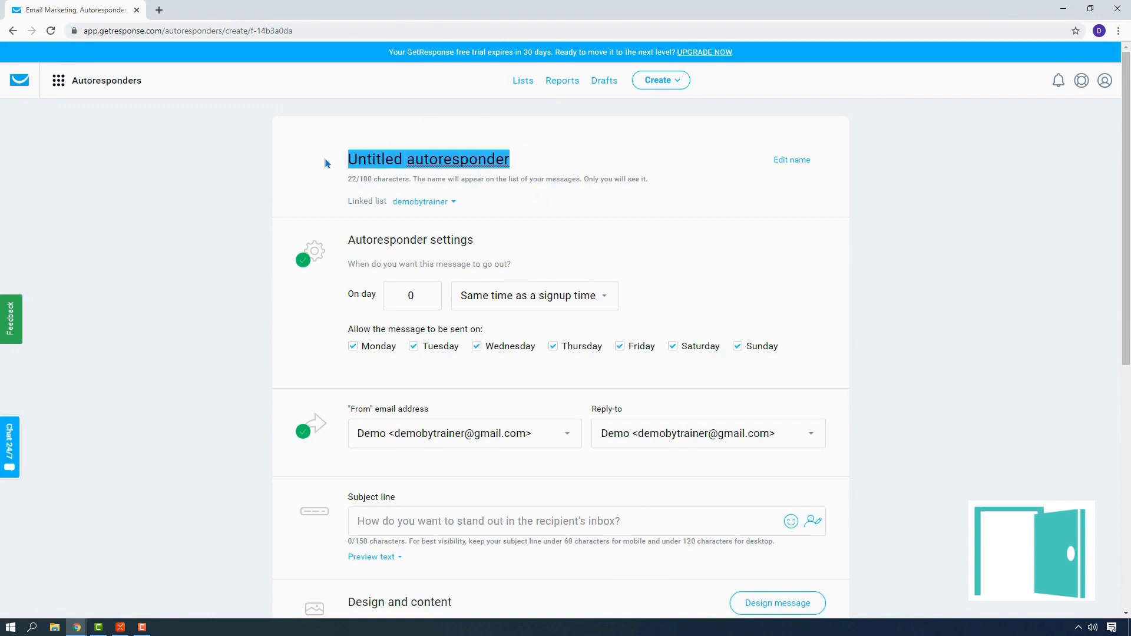
type("Our")
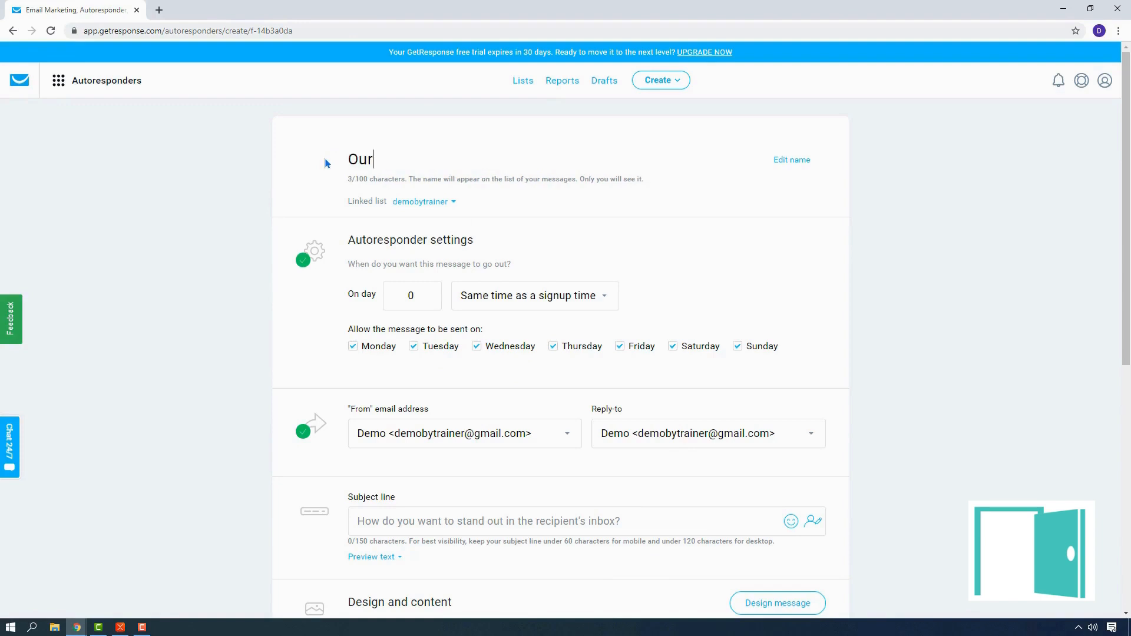
type(" 1st autores")
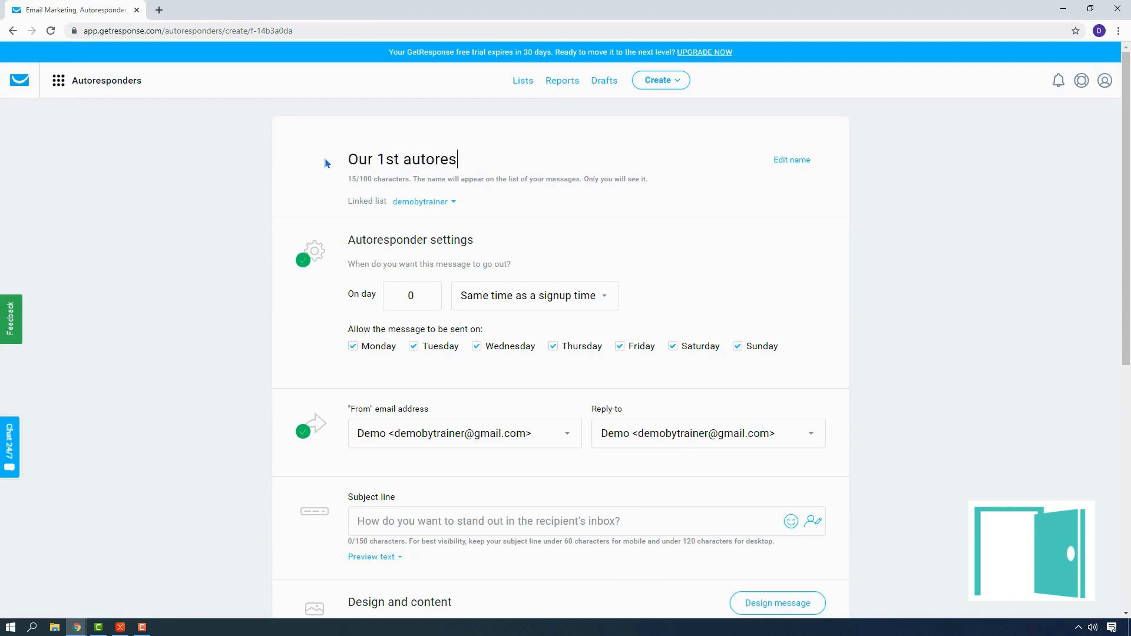
type("ponder")
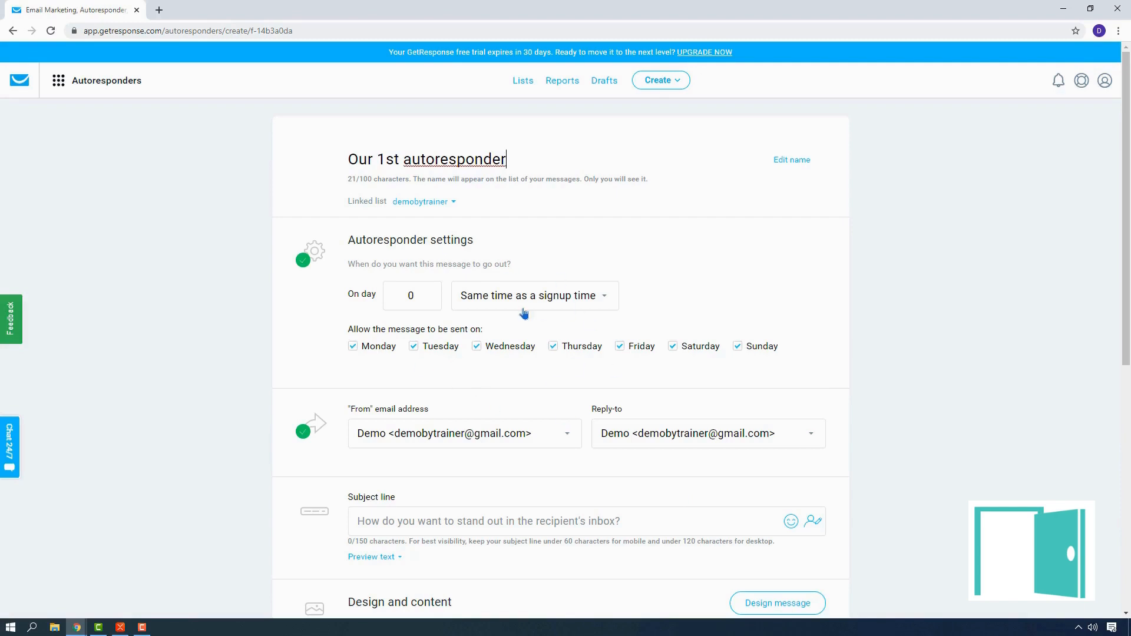
Step: Examine the available send-time options and the selectable "From" email addresses in the autoresponder settings
left_click(570, 300)
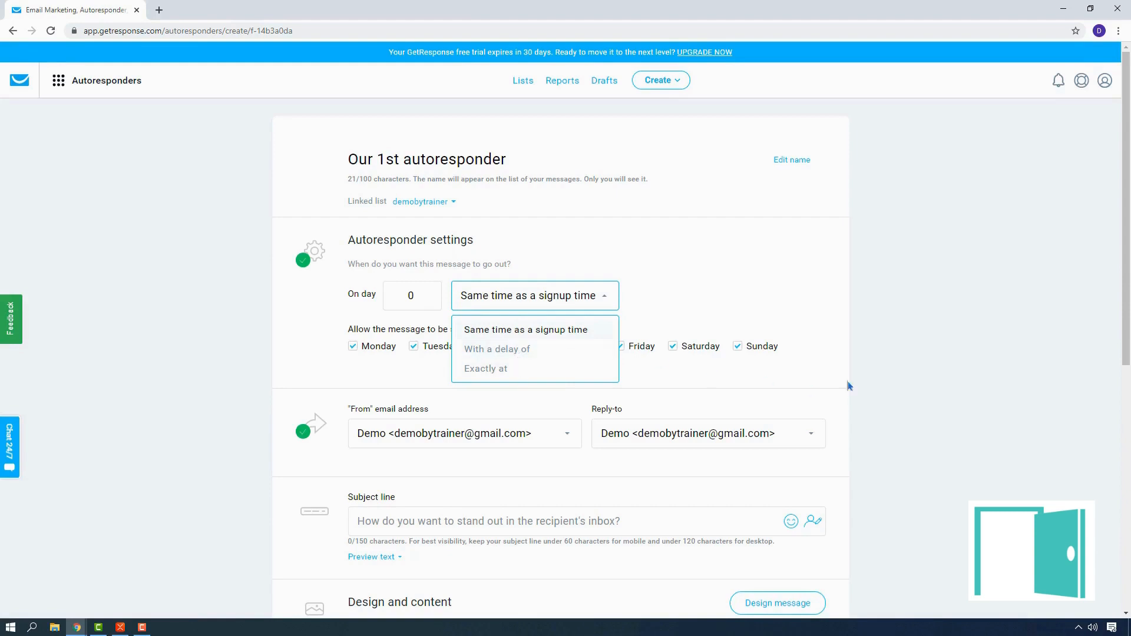
left_click(947, 347)
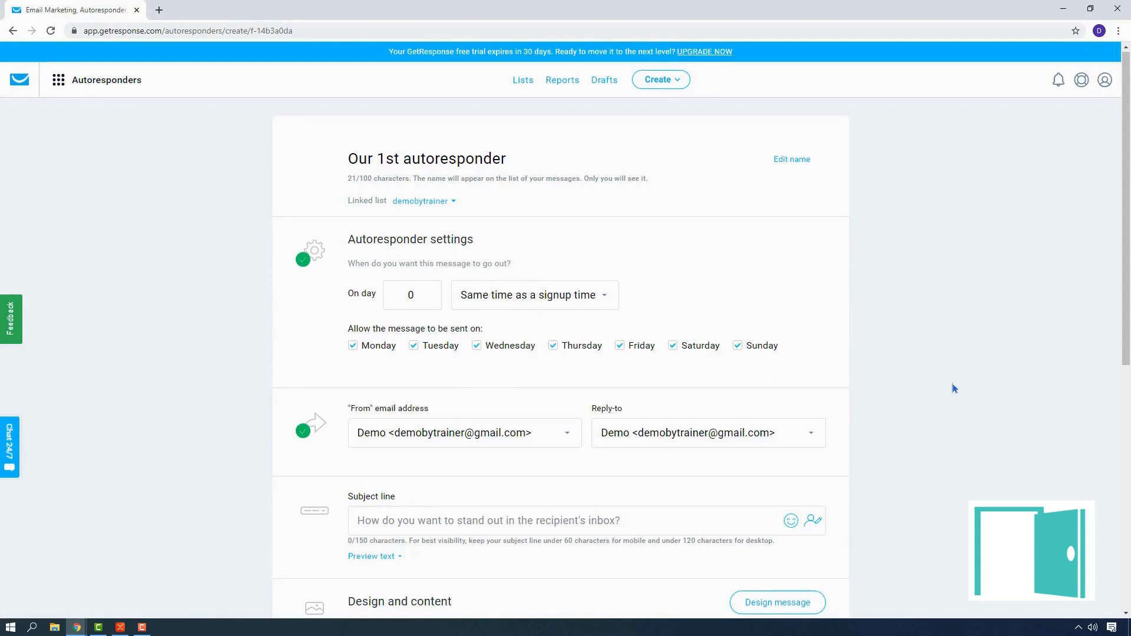
scroll(434, 198, "down", 4)
left_click(568, 203)
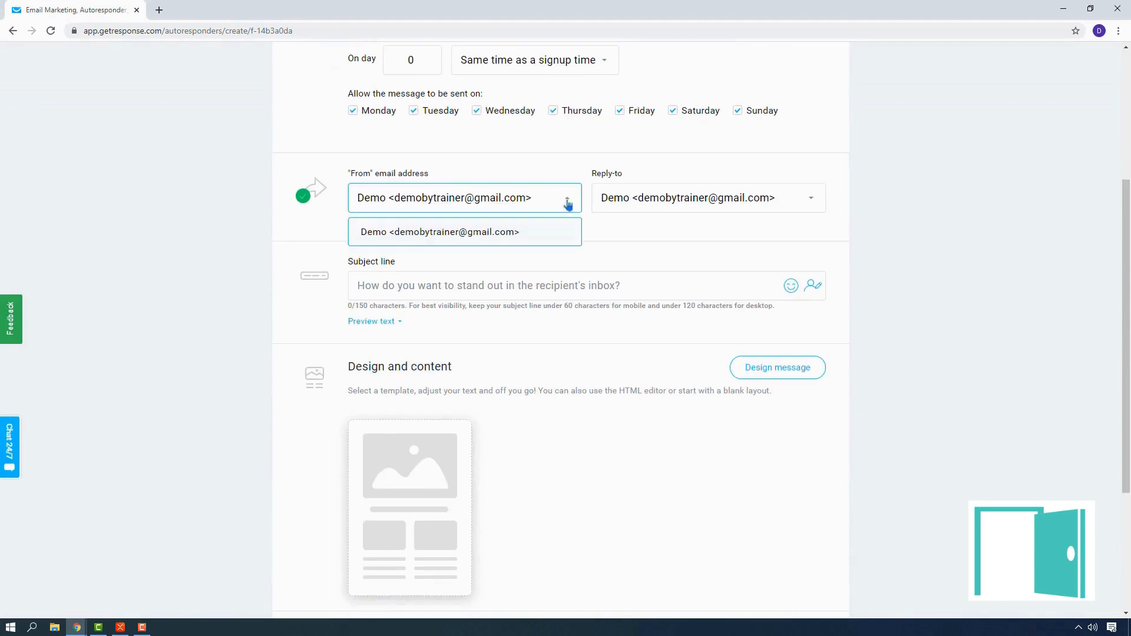
left_click(567, 203)
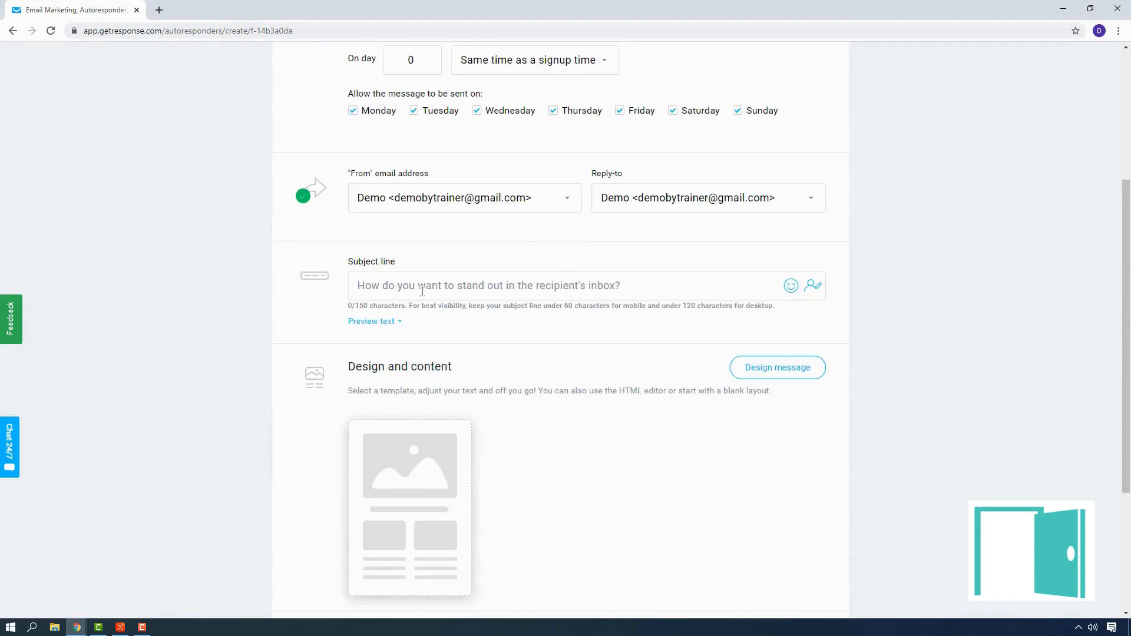
scroll(418, 291, "up", 1)
scroll(418, 292, "up", 2)
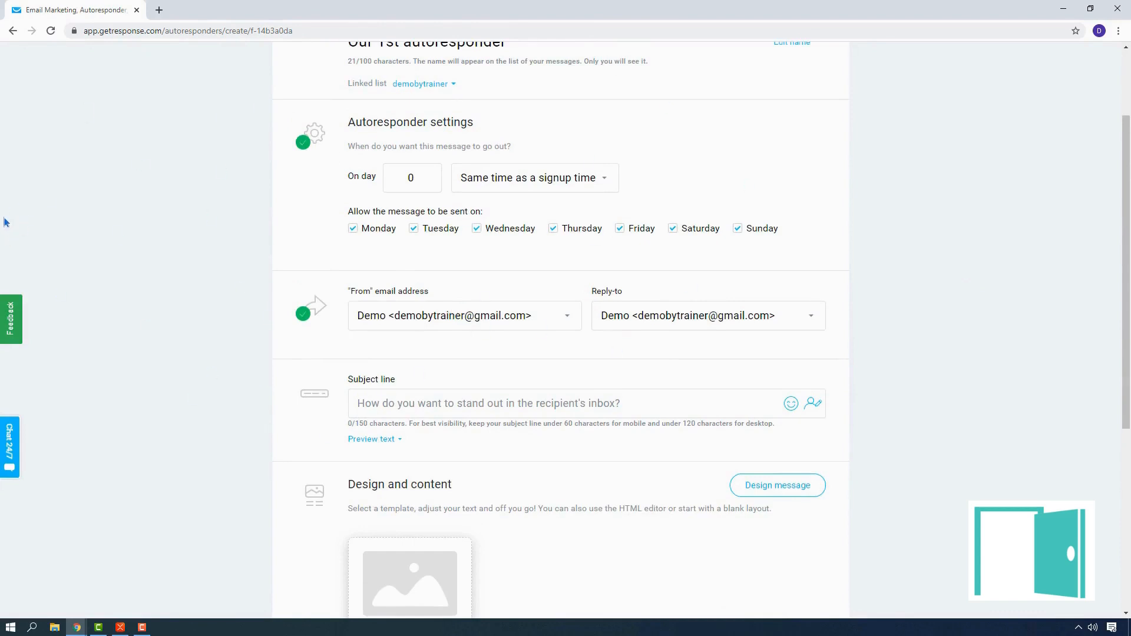
scroll(112, 234, "up", 2)
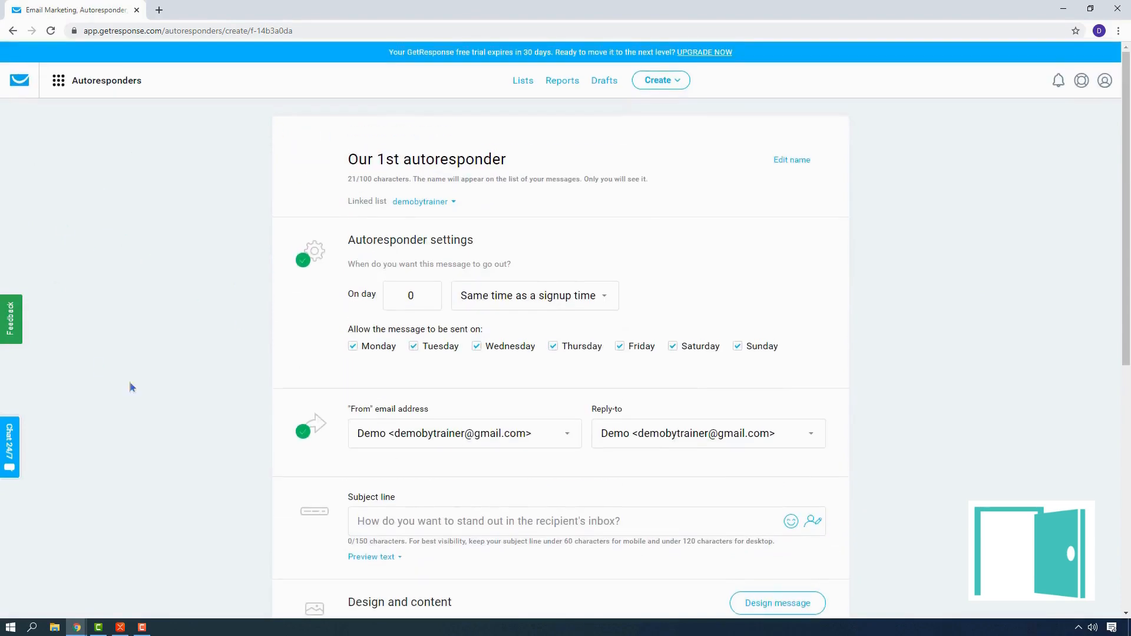
Step: Enter "Welcome to Proto-Type Cars World [[name]]" as the subject line, with a space instead of a comma before the name field
scroll(599, 444, "down", 3)
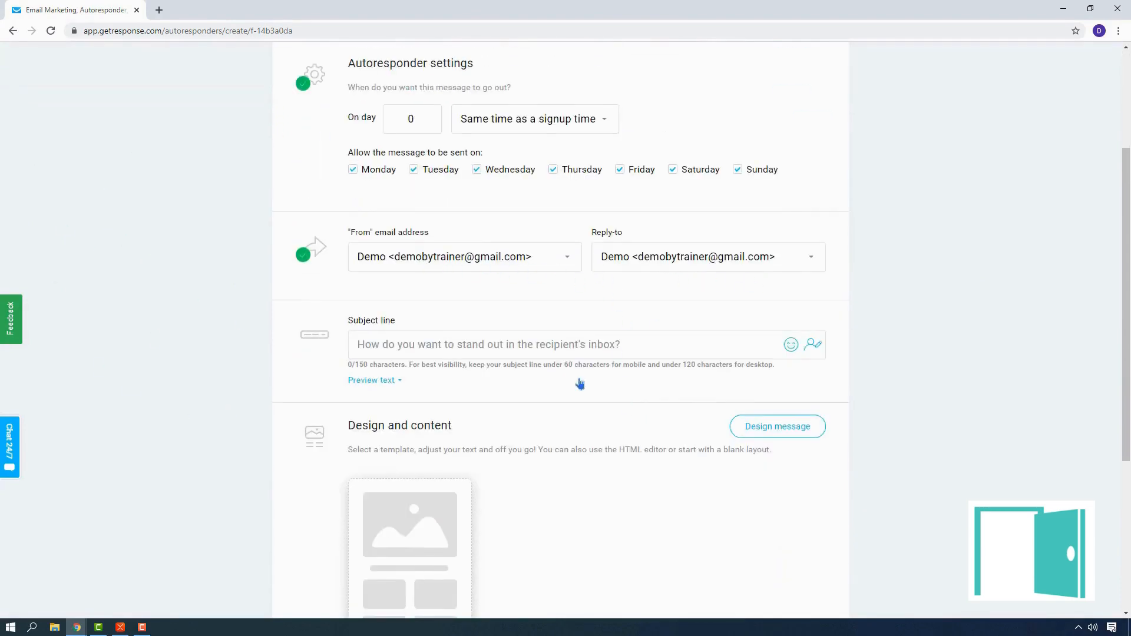
scroll(945, 324, "down", 3)
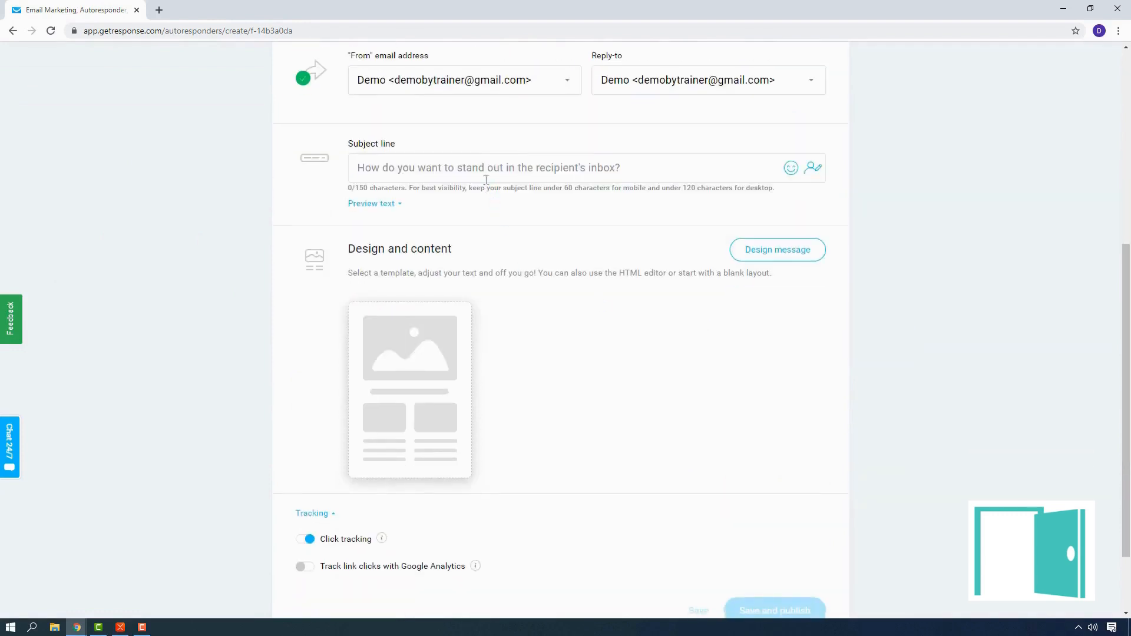
left_click(485, 173)
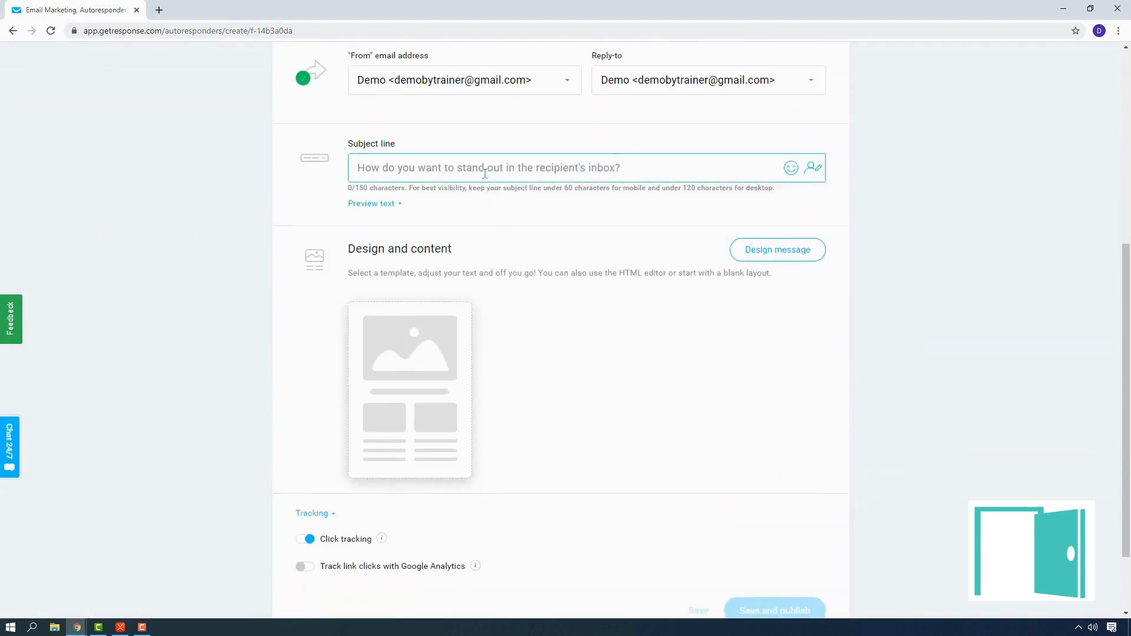
type("Welcome to Proto-Type Cars World,[[name]]")
left_click(554, 268)
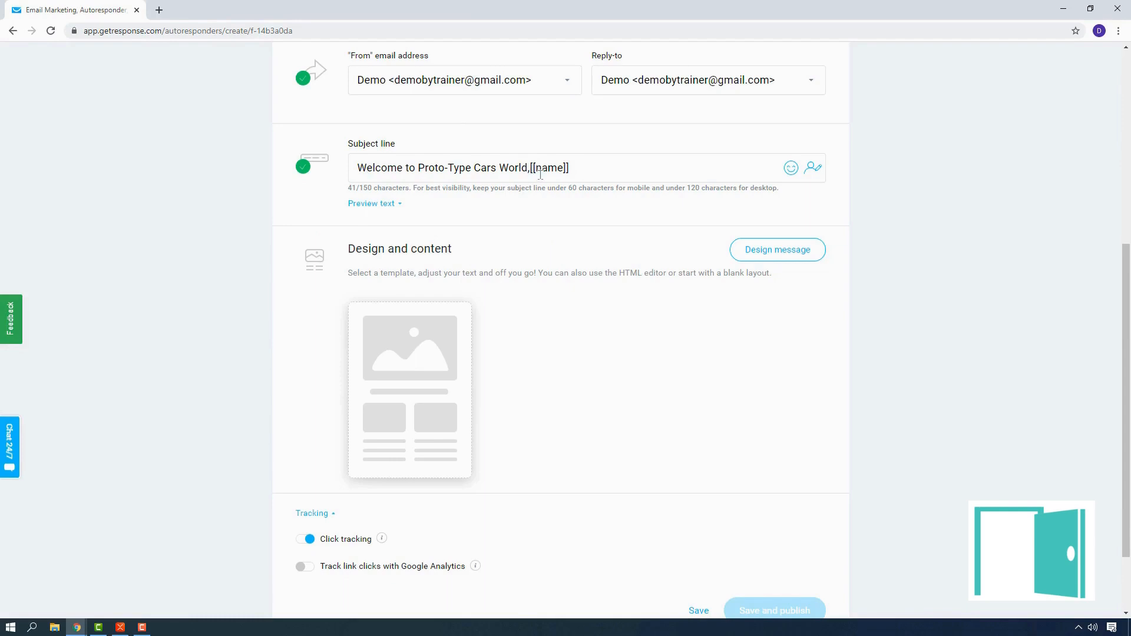
left_click(591, 170)
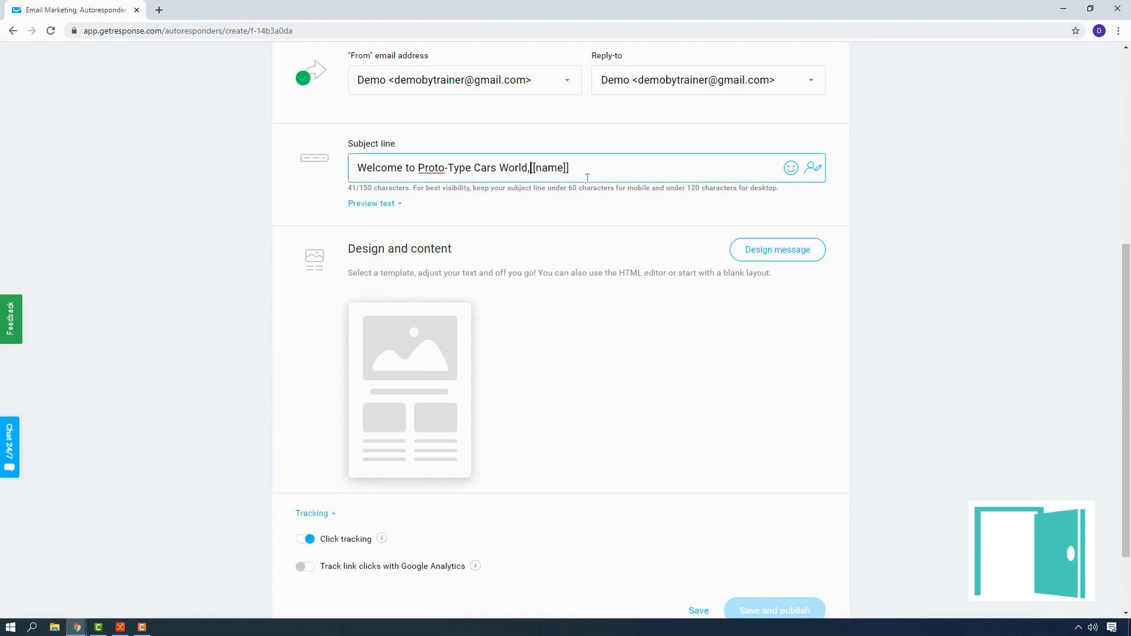
key("BackSpace")
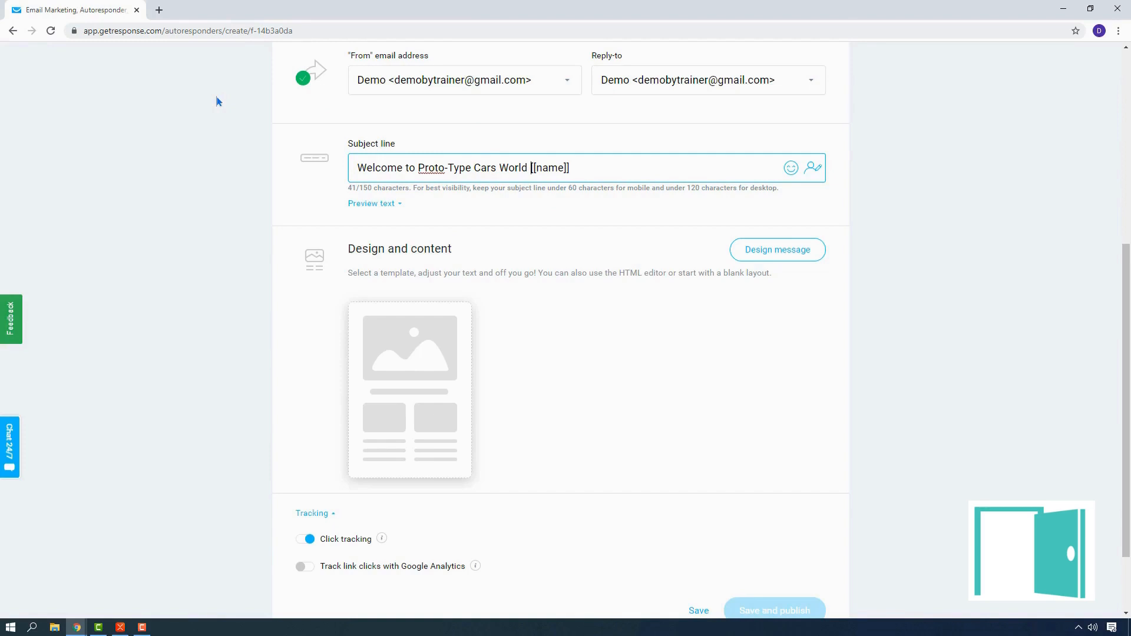
Step: Start designing the message and examine the blank templates, the HTML editor and the predesigned templates
left_click(805, 252)
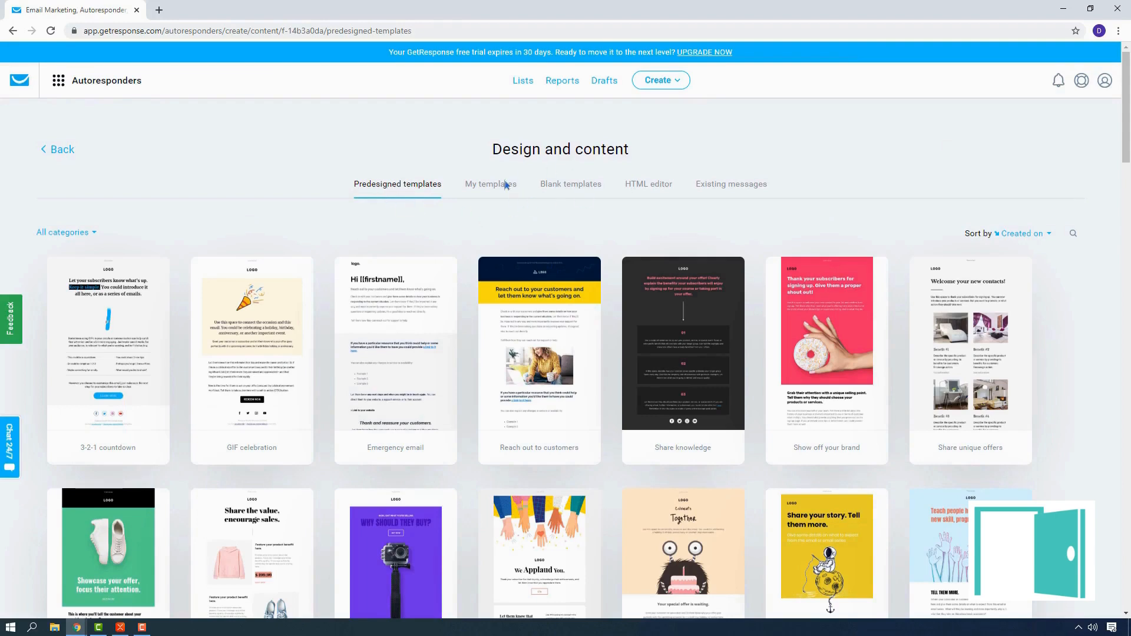
left_click(590, 189)
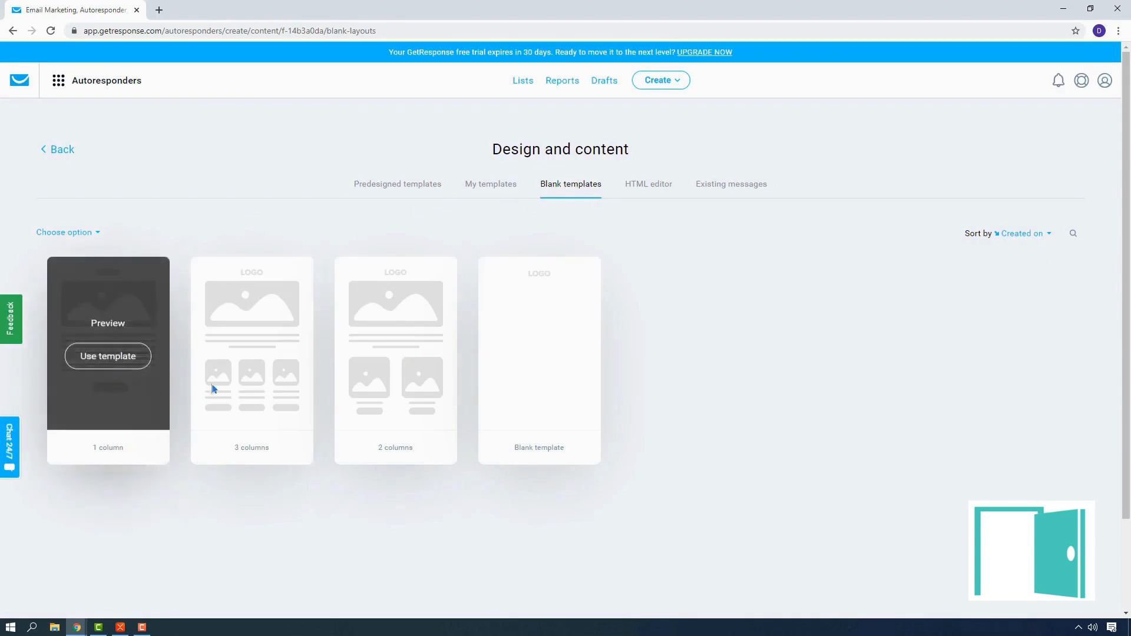
left_click(648, 185)
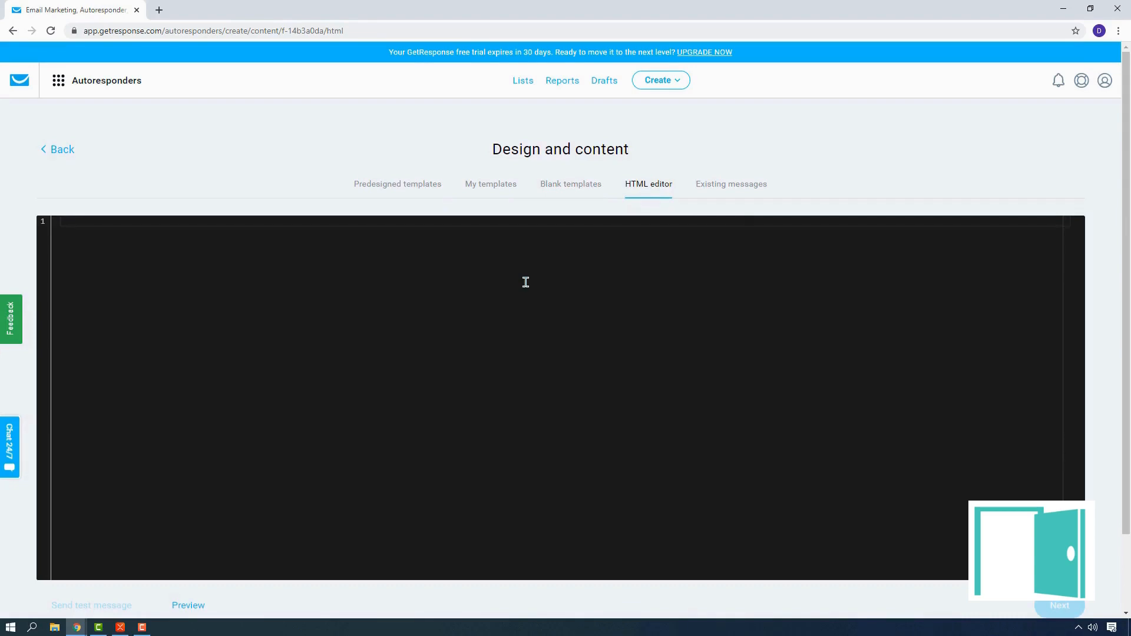
left_click(398, 184)
scroll(522, 472, "down", 5)
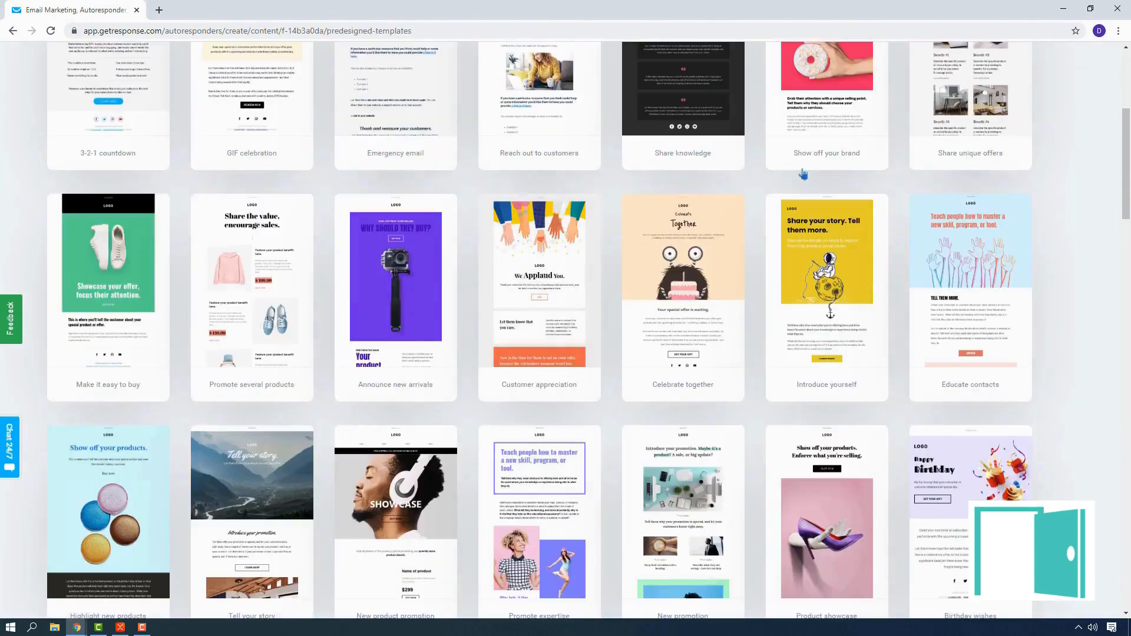
scroll(410, 411, "up", 5)
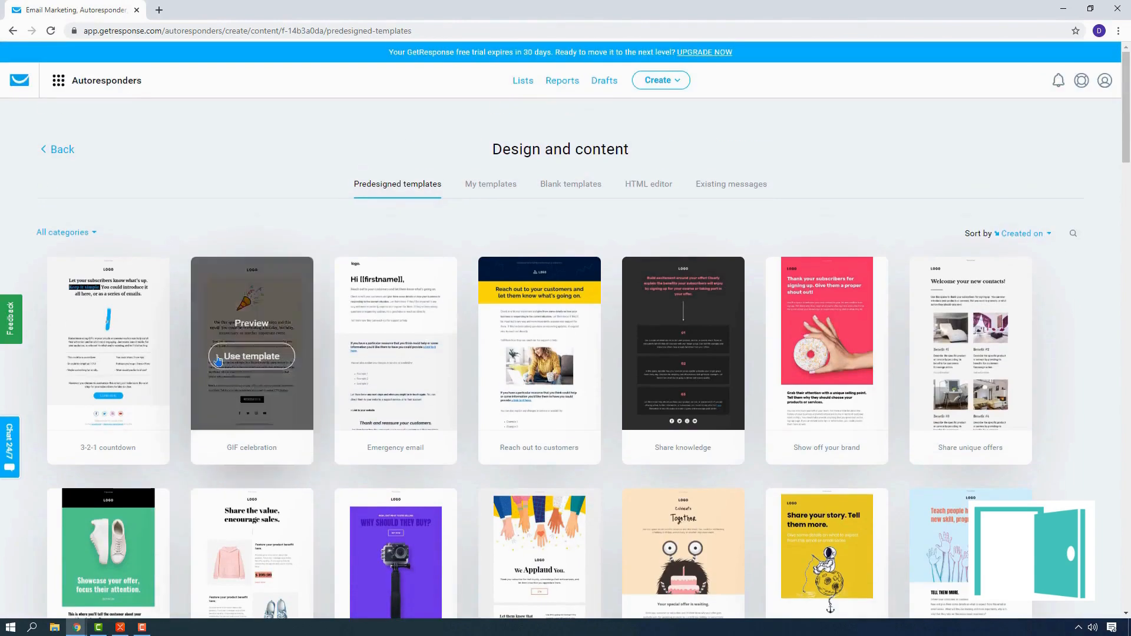
Step: Filter the predesigned templates to the Welcome category and browse the matching designs
left_click(71, 235)
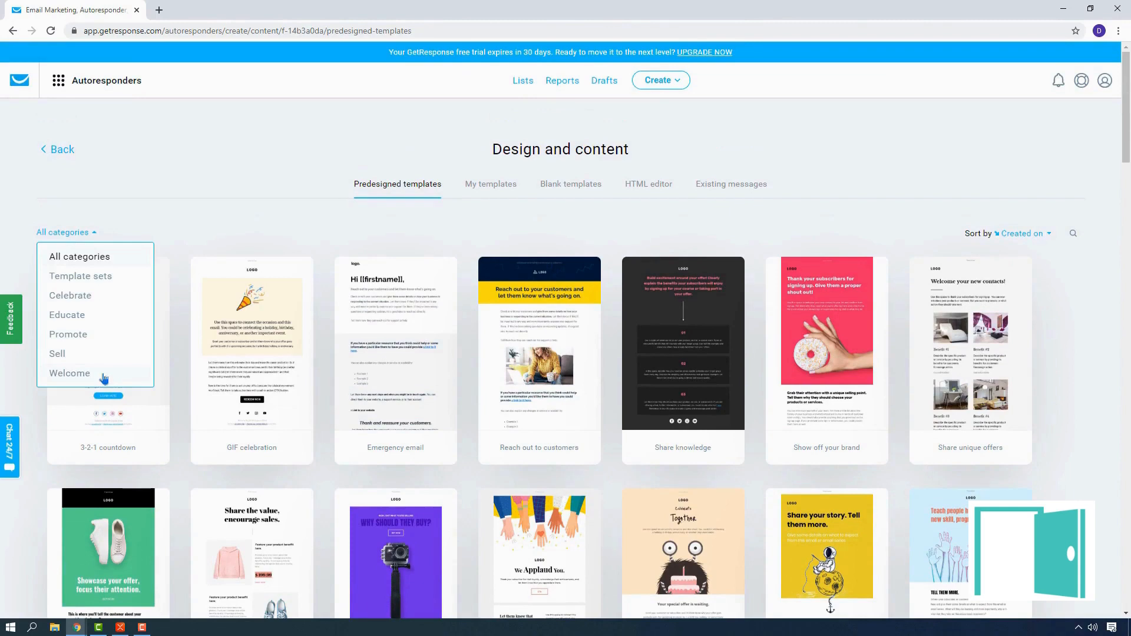
left_click(69, 373)
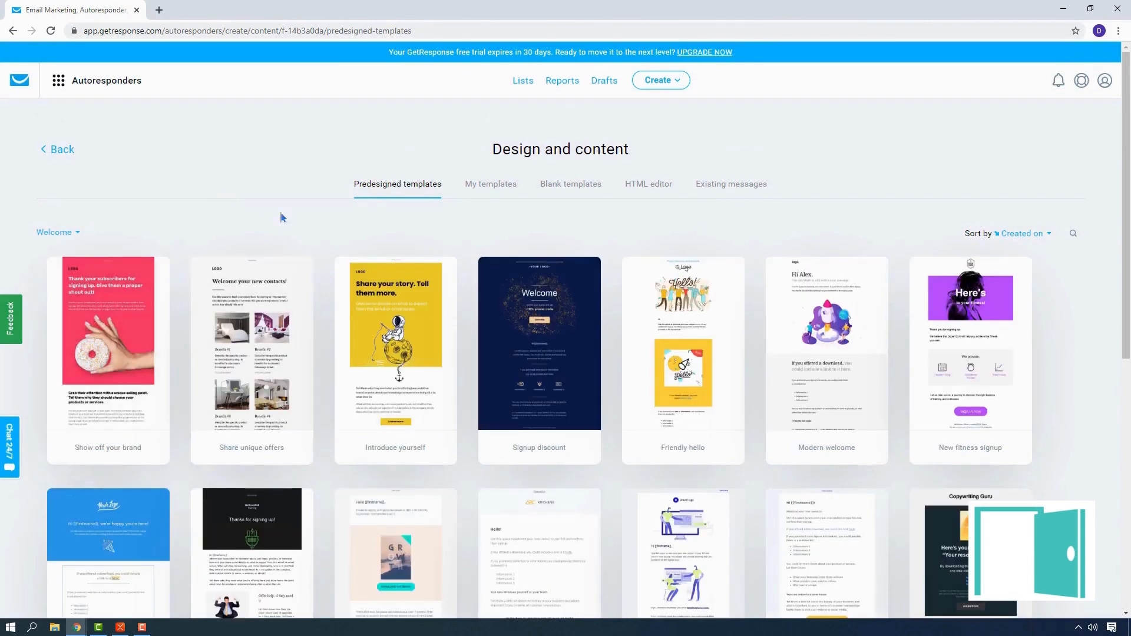
scroll(945, 185, "down", 4)
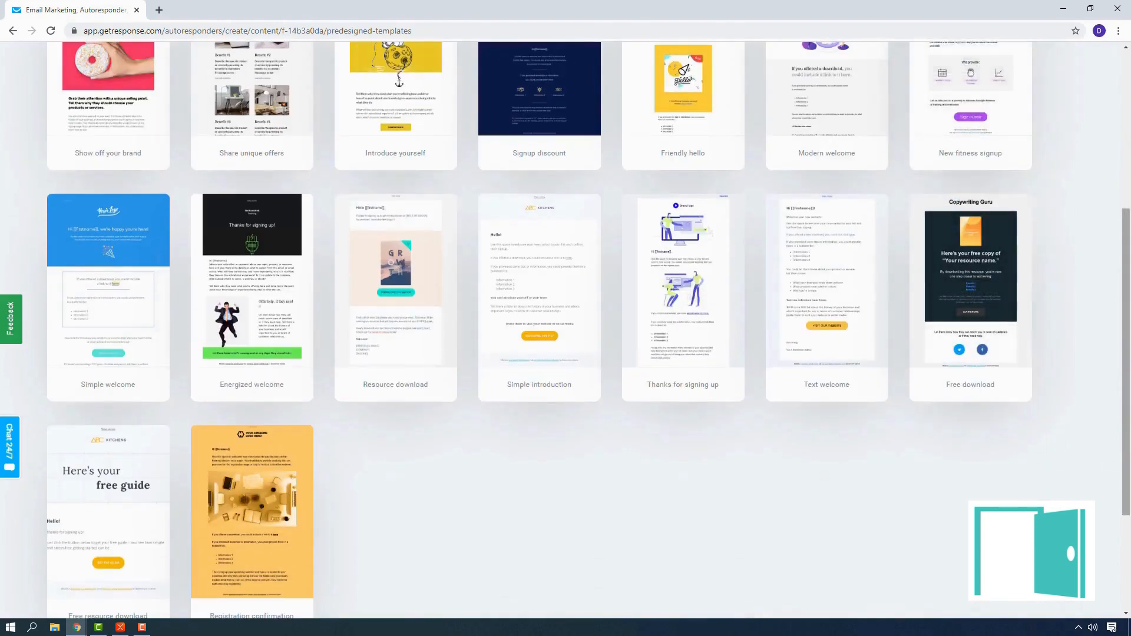
scroll(565, 330, "up", 1)
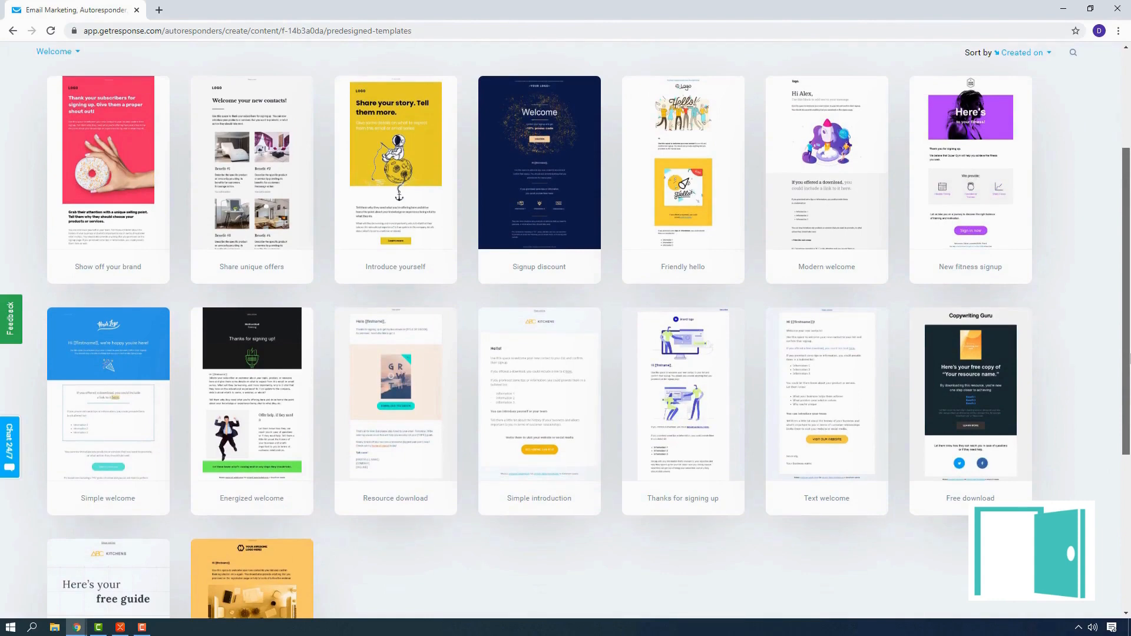
left_click_drag(1130, 358, 1130, 313)
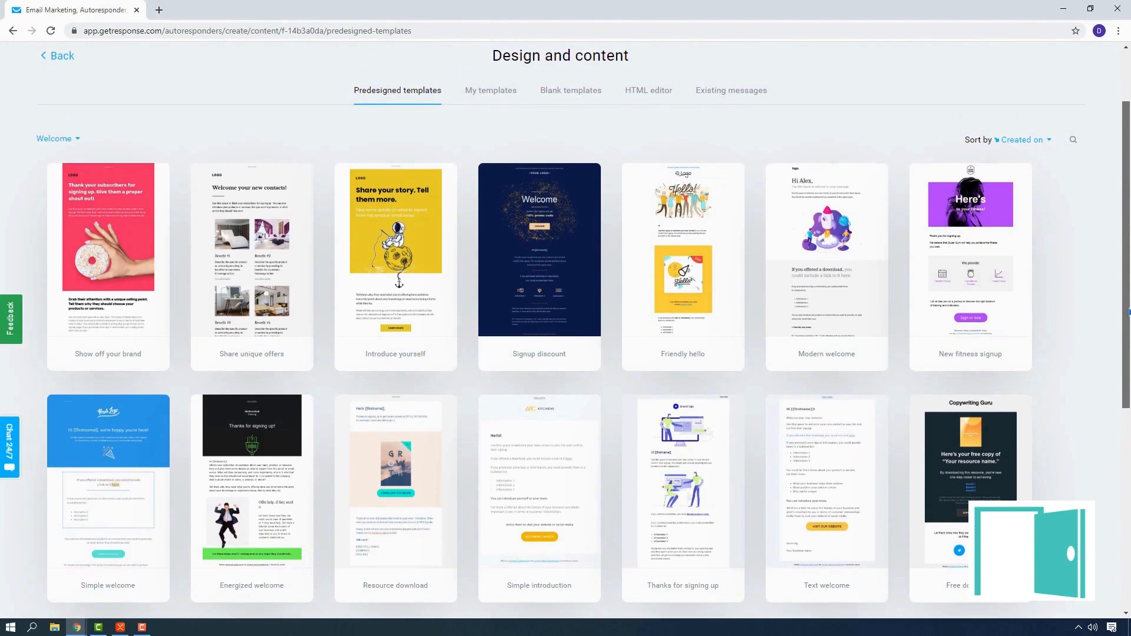
left_click_drag(1129, 313, 1130, 313)
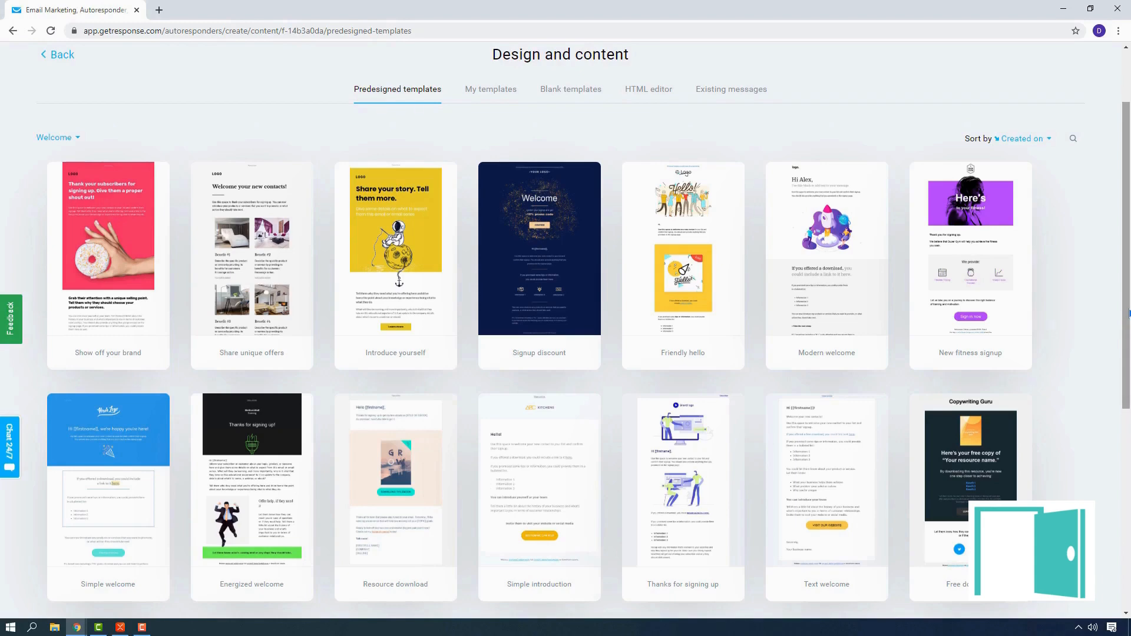
Step: Preview the "Free download" template's content and use it for the message
mouse_move(962, 472)
scroll(963, 472, "down", 1)
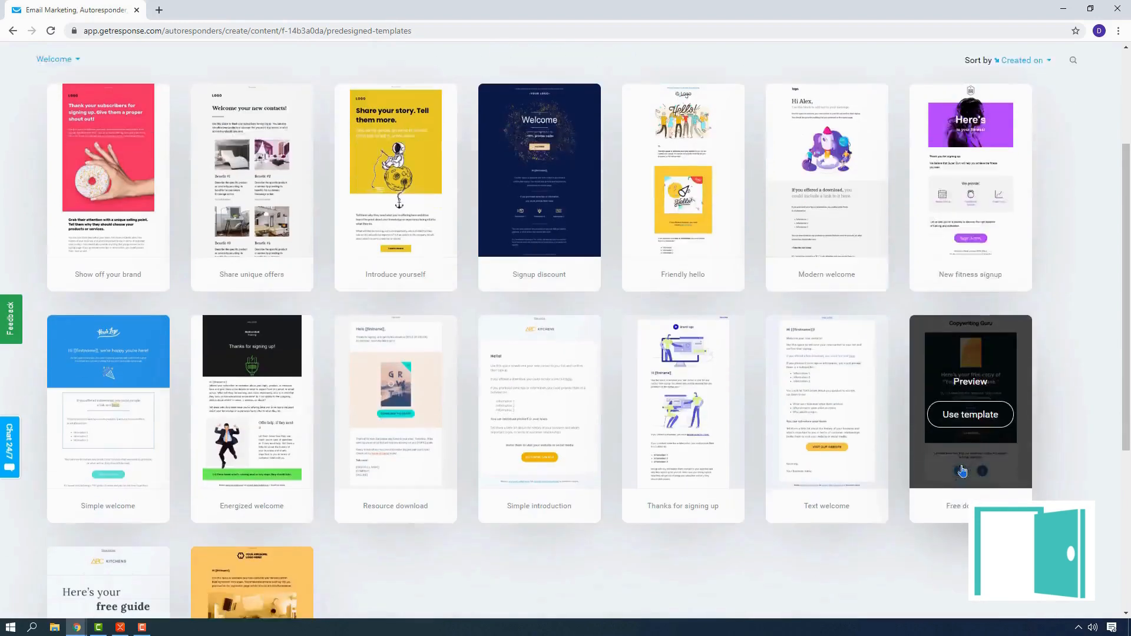
scroll(963, 472, "down", 1)
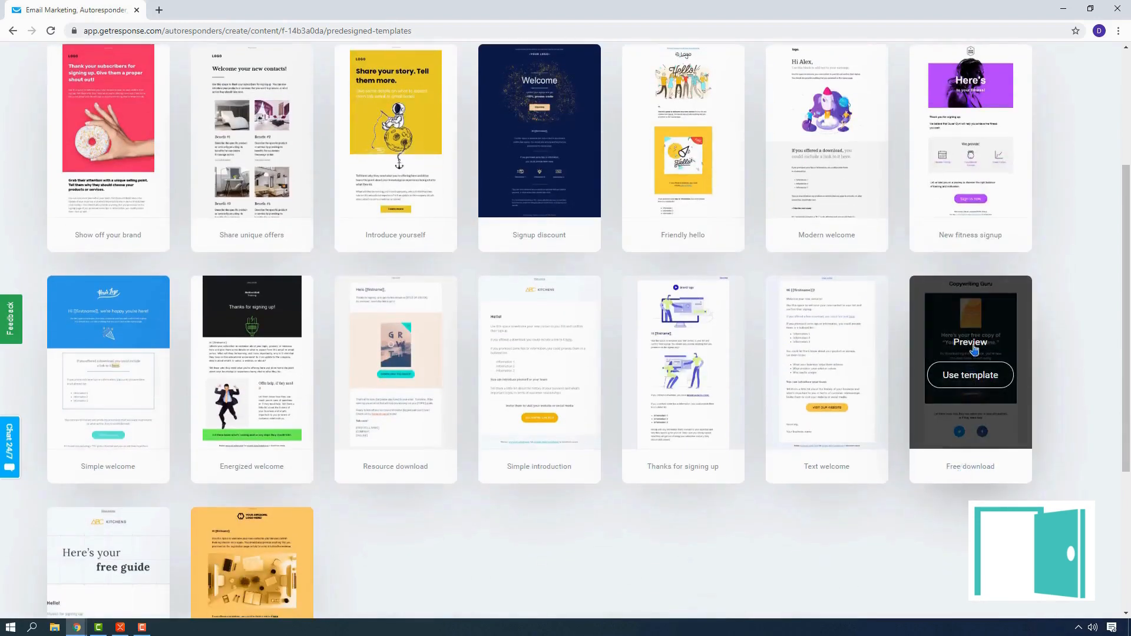
left_click(974, 348)
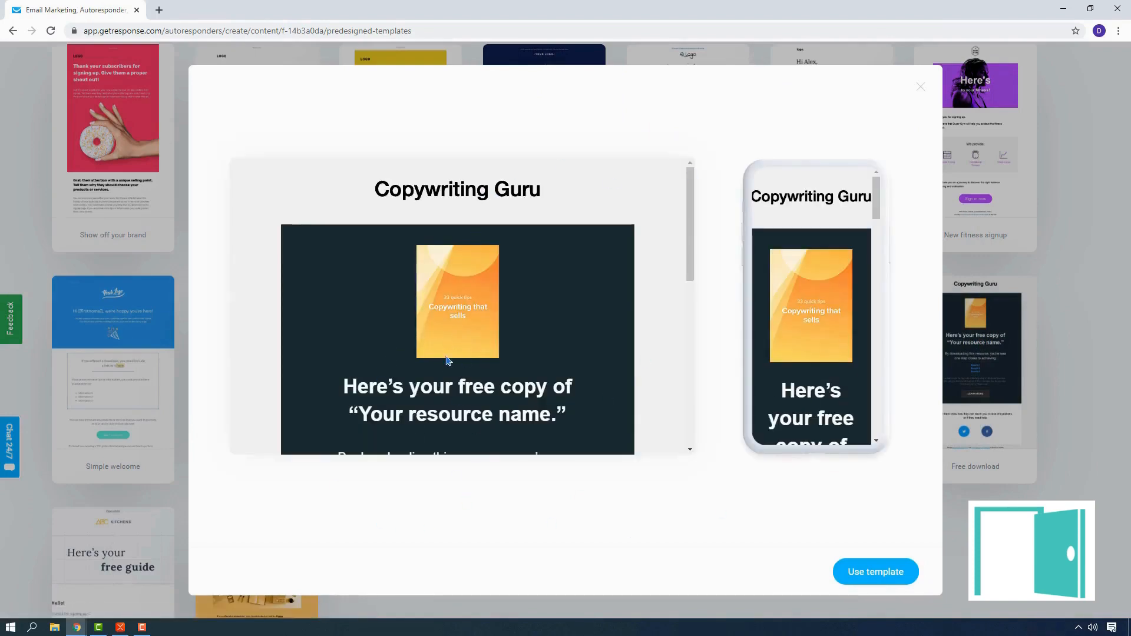
scroll(457, 326, "down", 3)
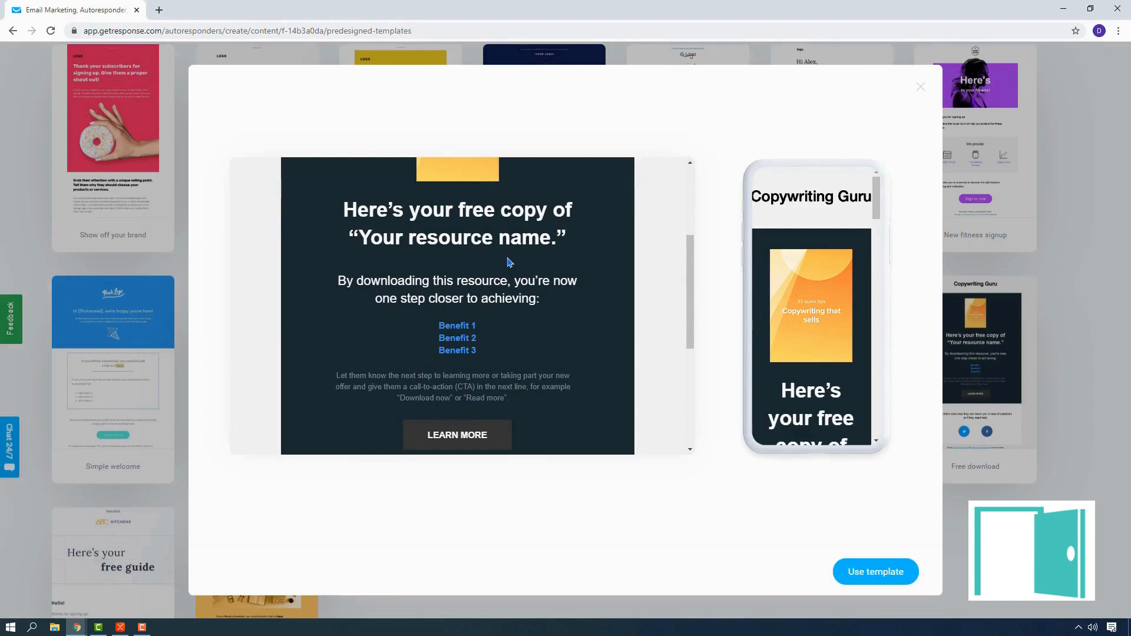
scroll(498, 354, "down", 4)
scroll(481, 366, "up", 2)
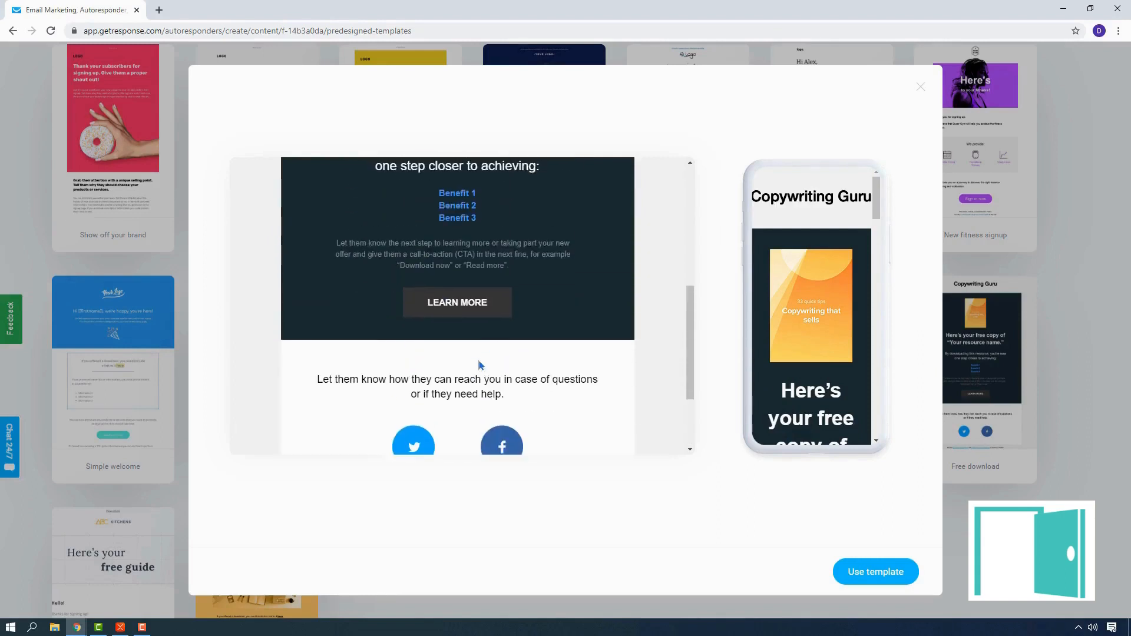
scroll(479, 365, "up", 1)
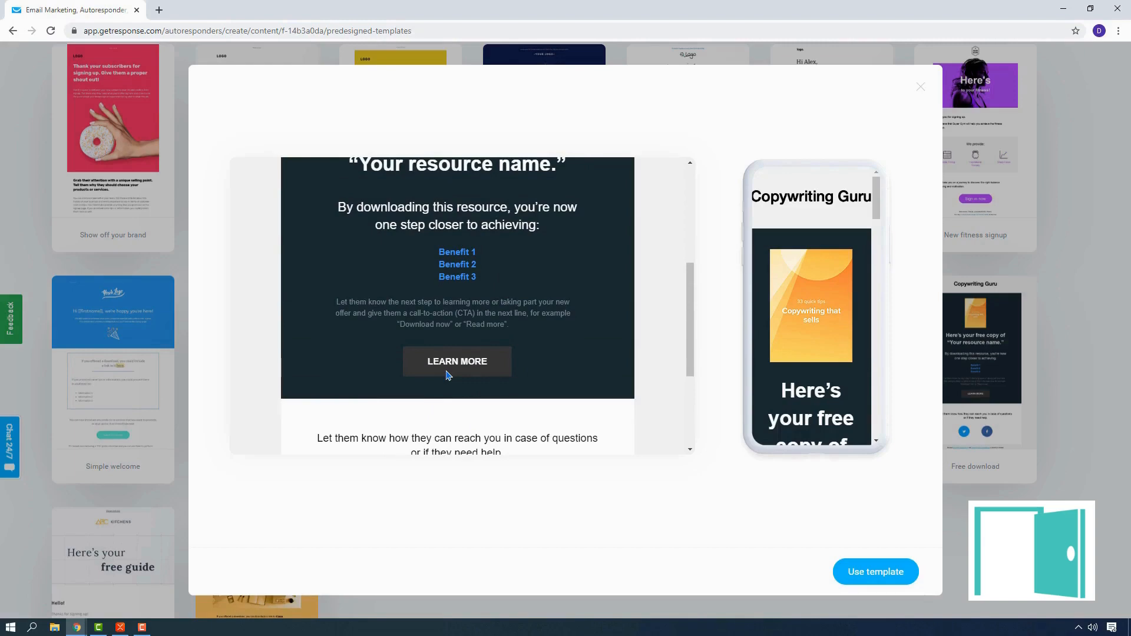
left_click(885, 579)
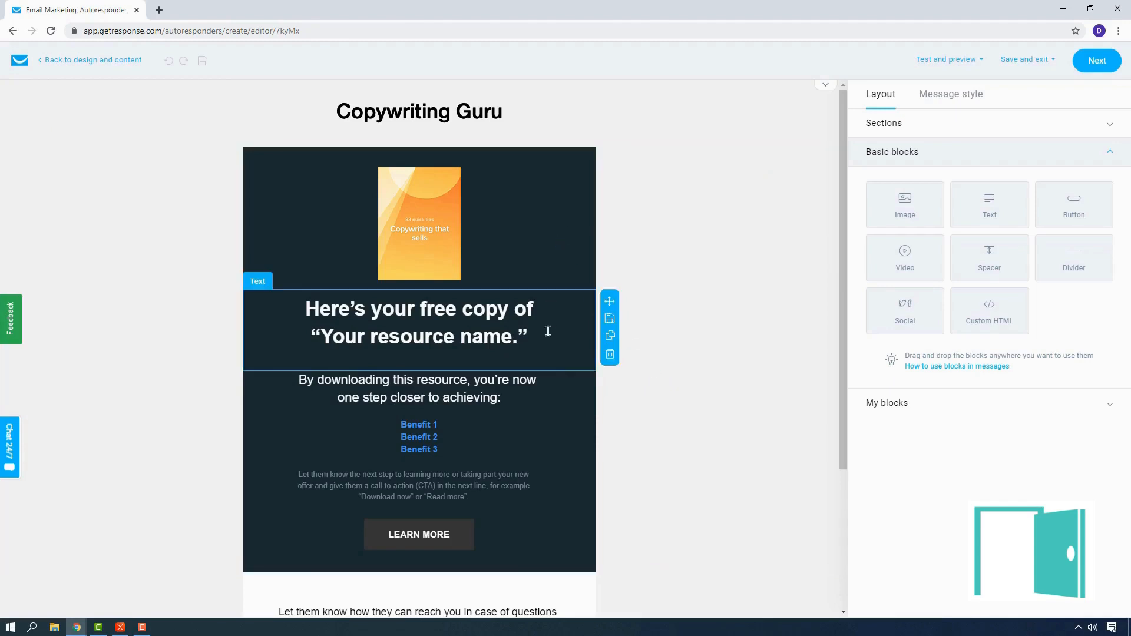
Step: Examine the template's layout in the editor, from the header image down to the social icons and unsubscribe footer
scroll(553, 525, "down", 1)
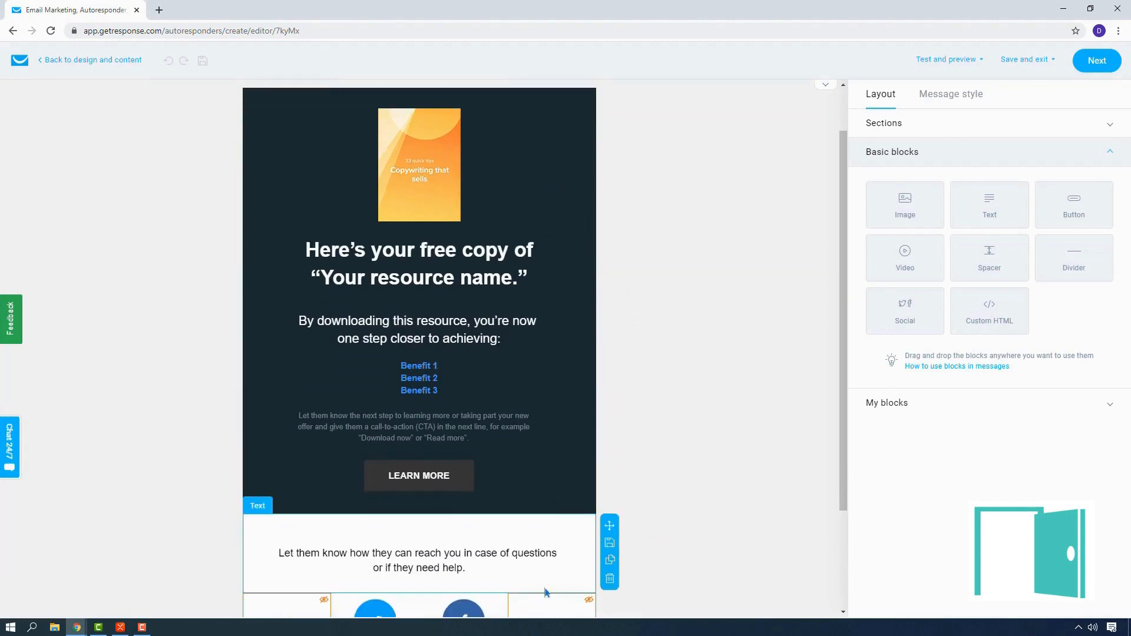
scroll(544, 583, "down", 2)
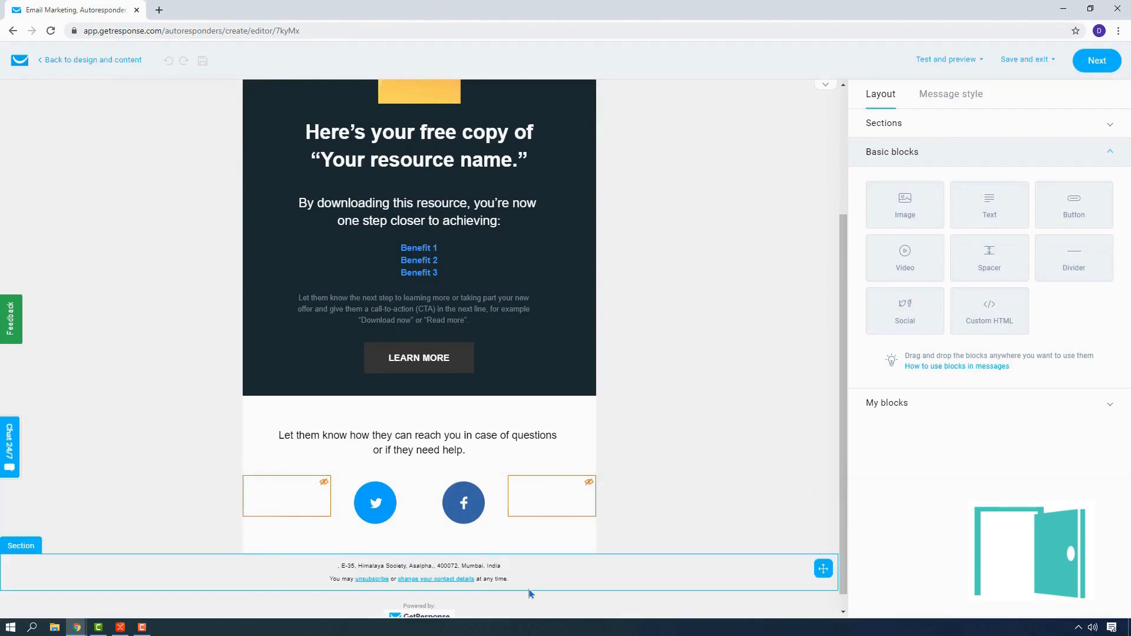
scroll(531, 594, "down", 1)
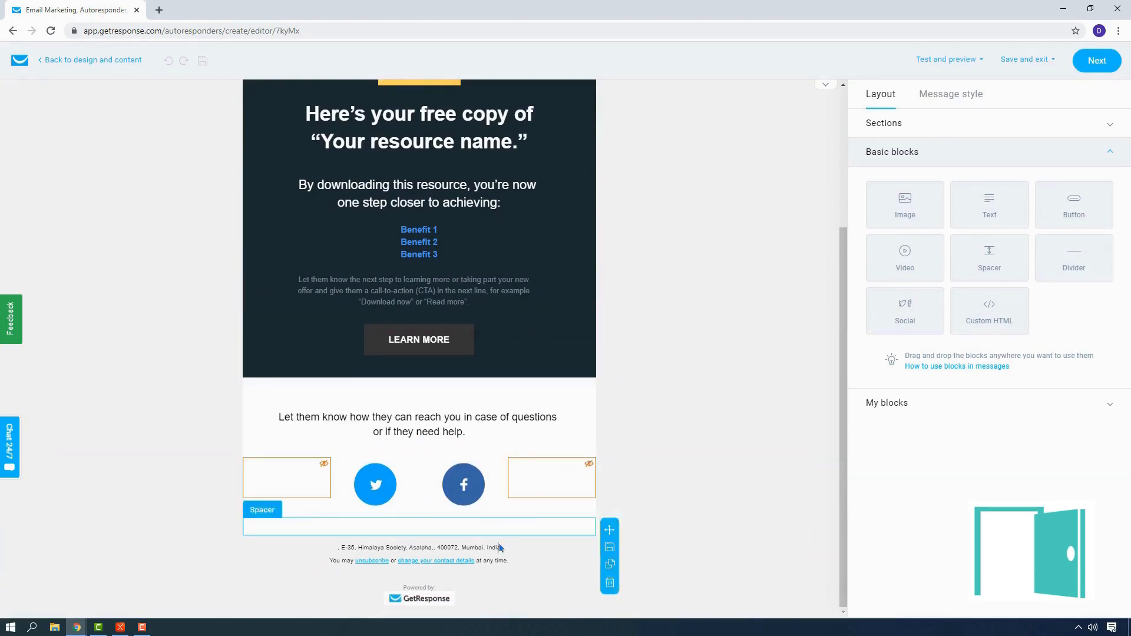
scroll(489, 539, "up", 3)
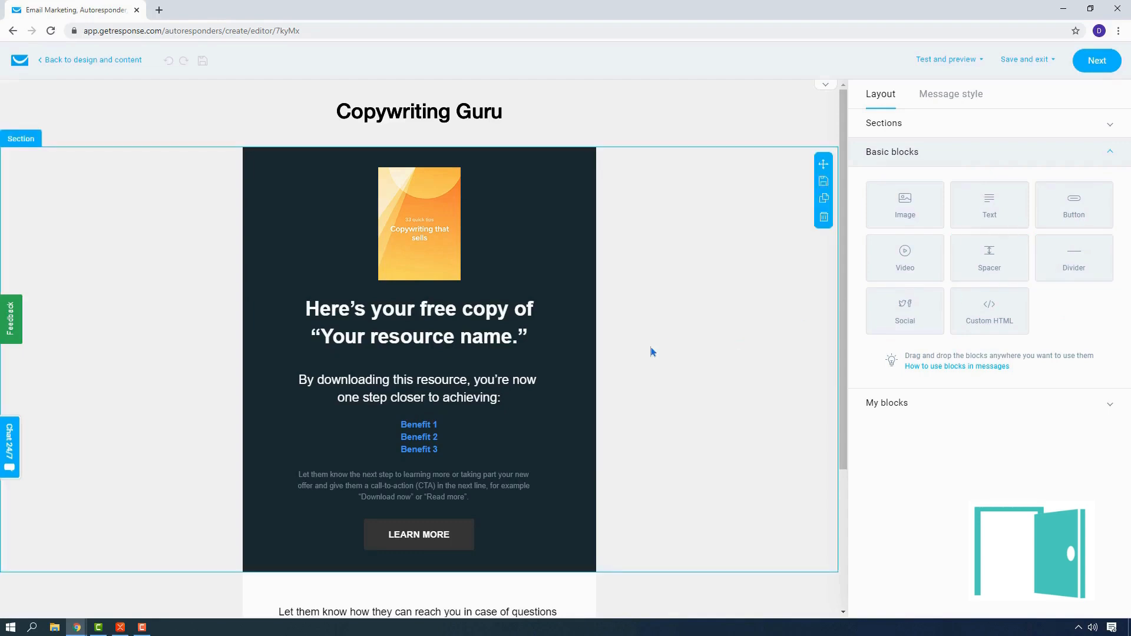
scroll(650, 345, "down", 3)
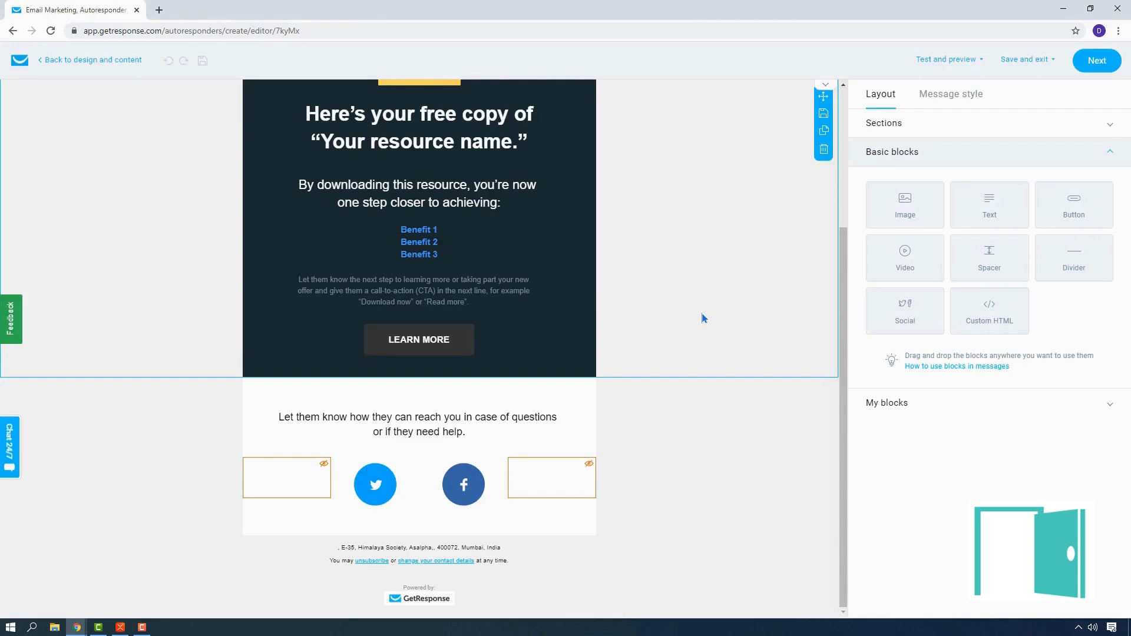
scroll(701, 311, "up", 3)
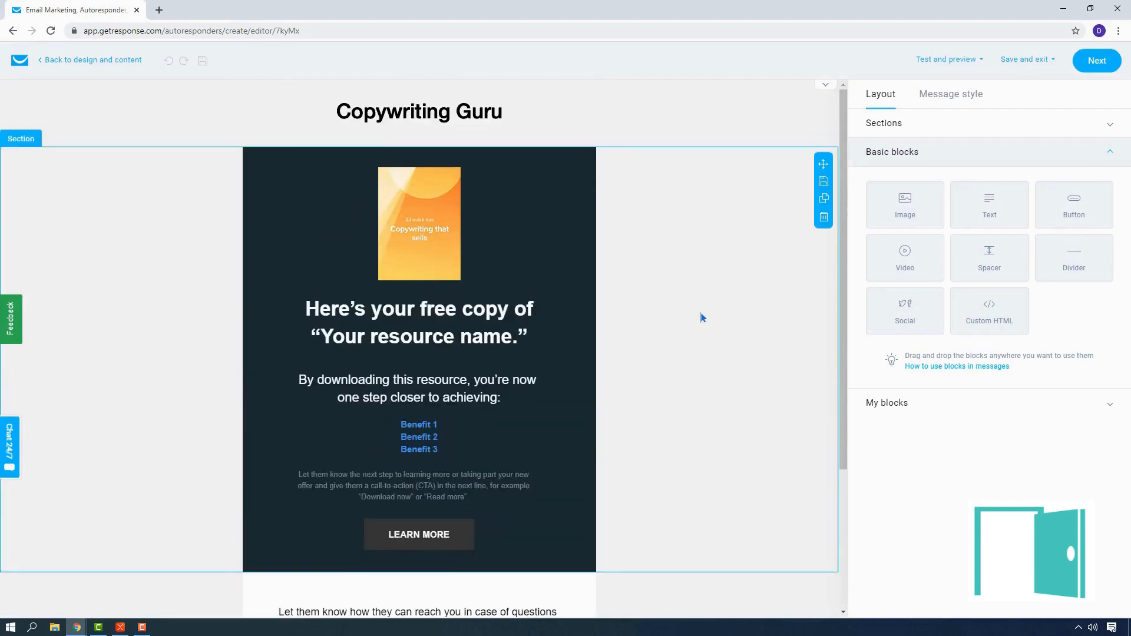
Step: Replace the orange book cover image with Car.jpg, uploaded from the Desktop to the Main folder
left_click(433, 265)
left_click(507, 114)
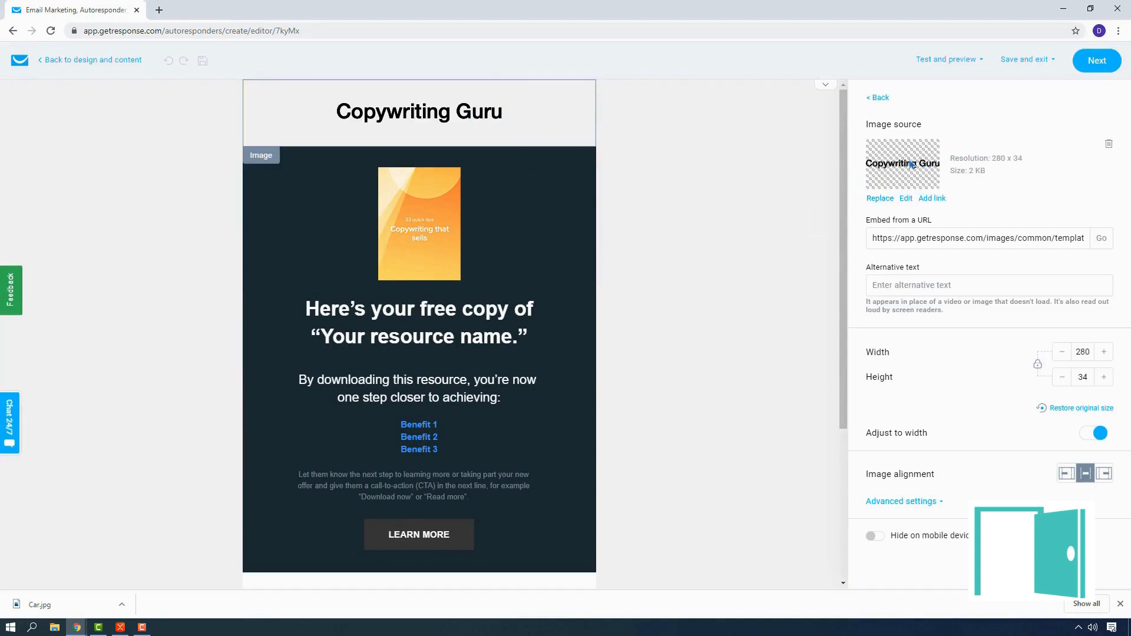
left_click(426, 240)
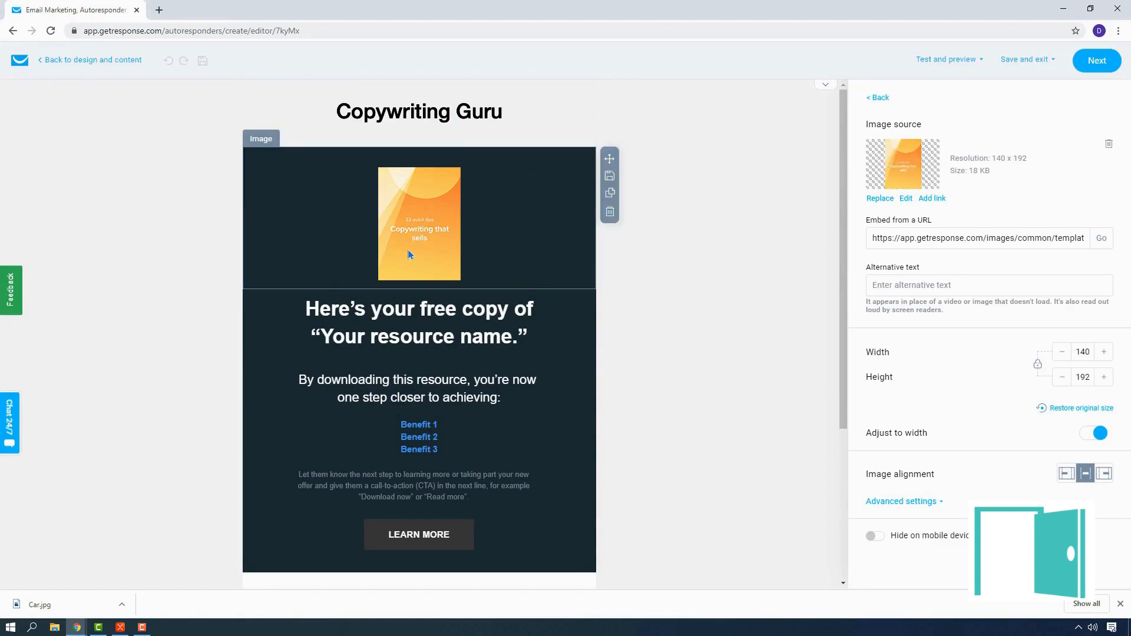
left_click(880, 199)
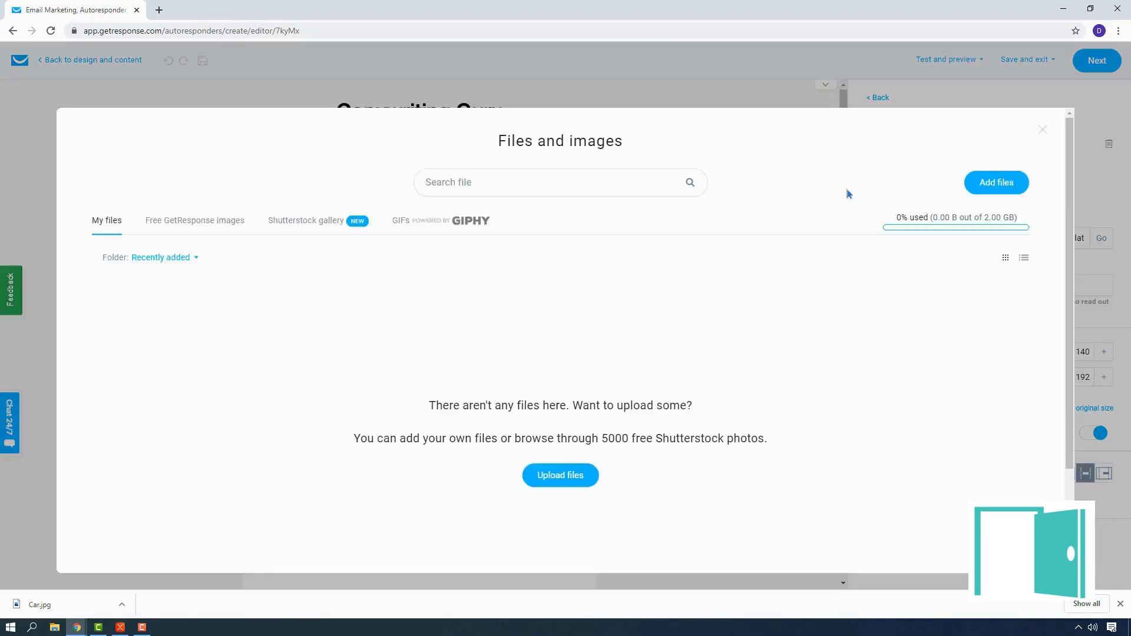
left_click(575, 483)
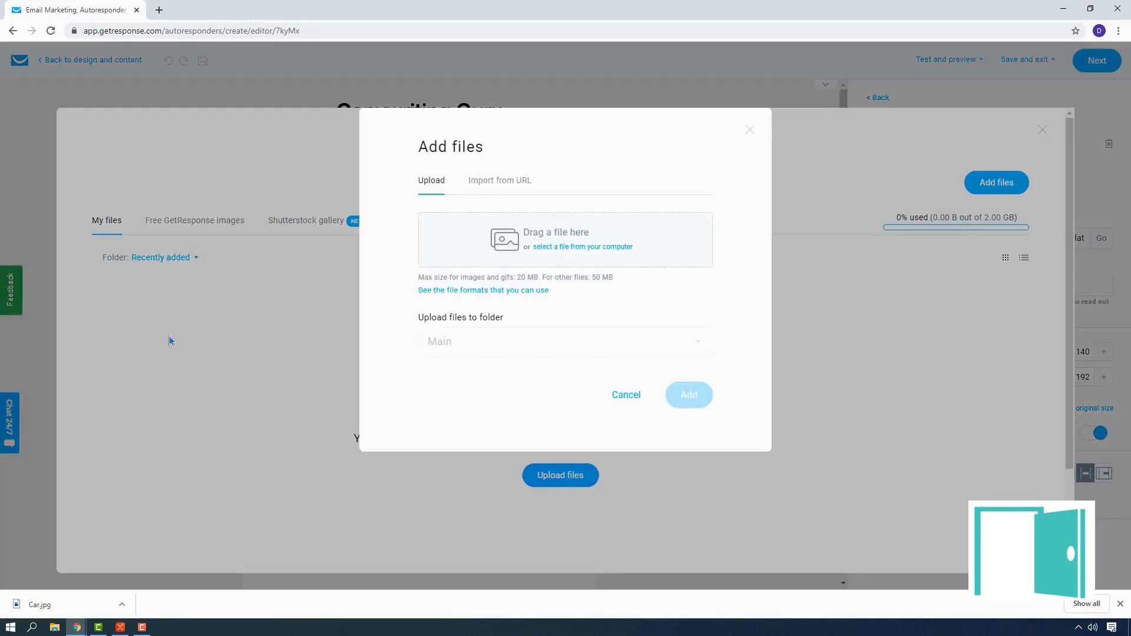
left_click(555, 250)
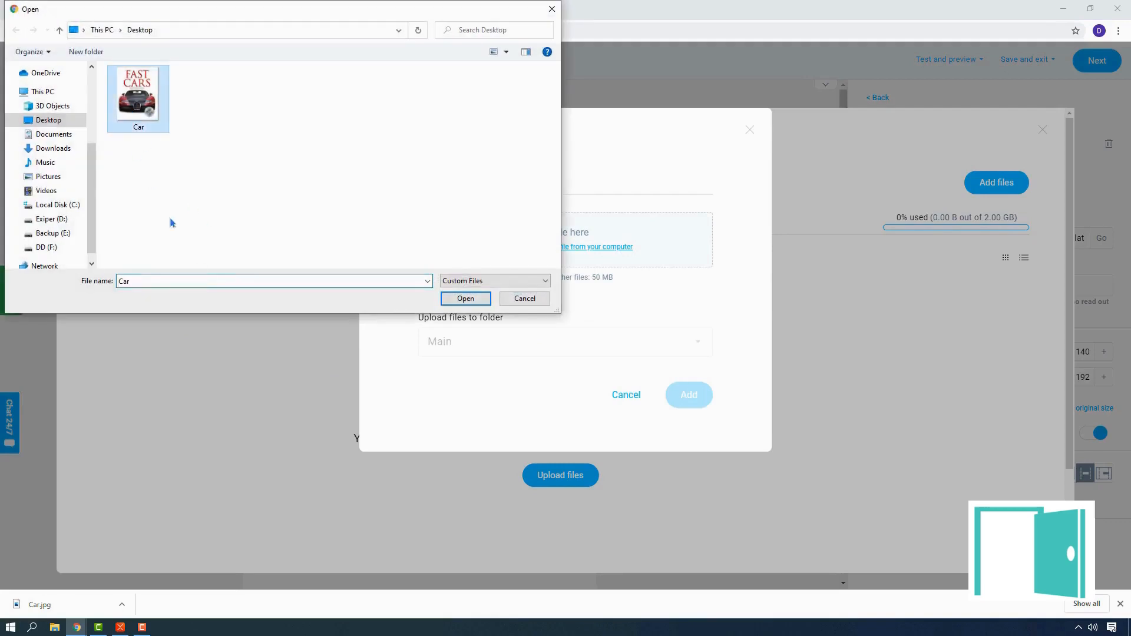
left_click(467, 298)
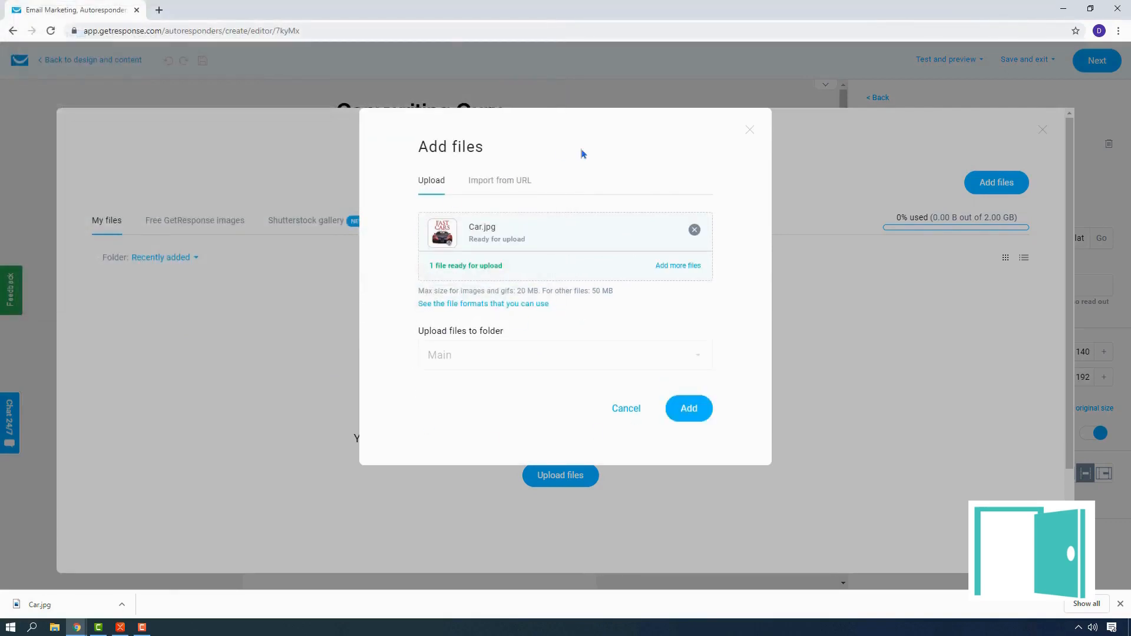
left_click(695, 408)
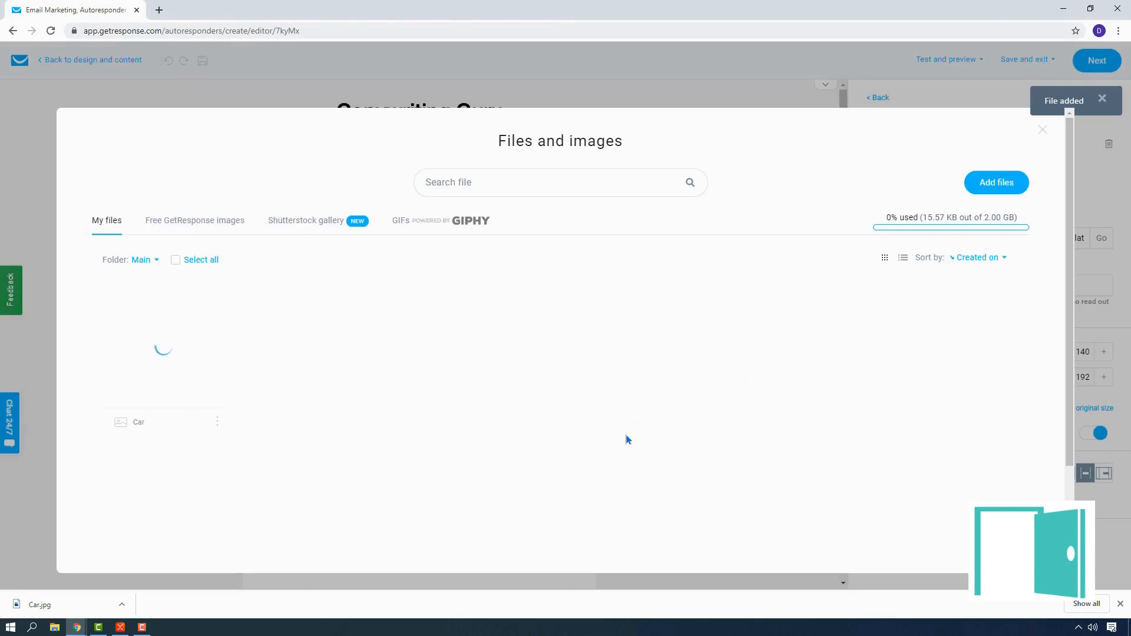
mouse_move(182, 379)
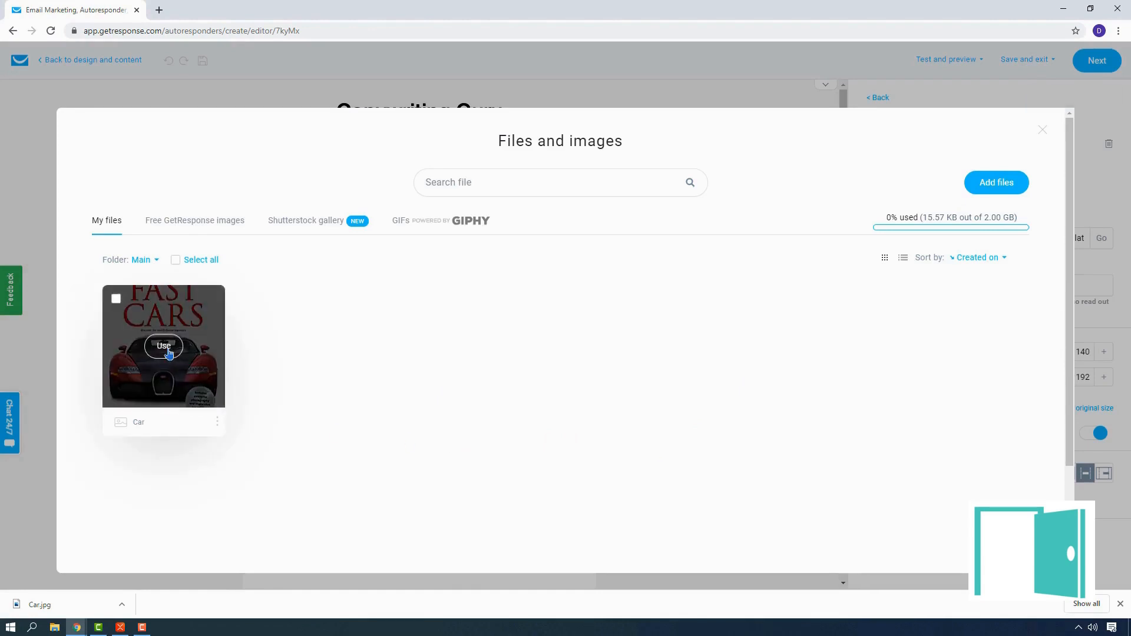
left_click(168, 354)
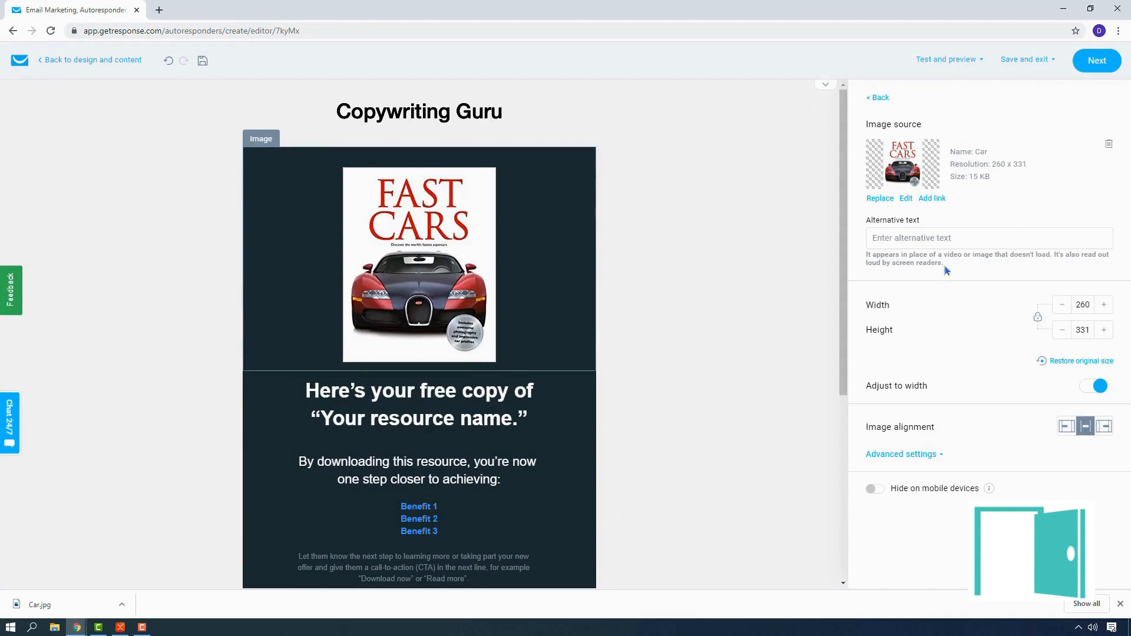
Step: Set the car image's alternative text to "Fast_Cars Manual"
left_click(903, 240)
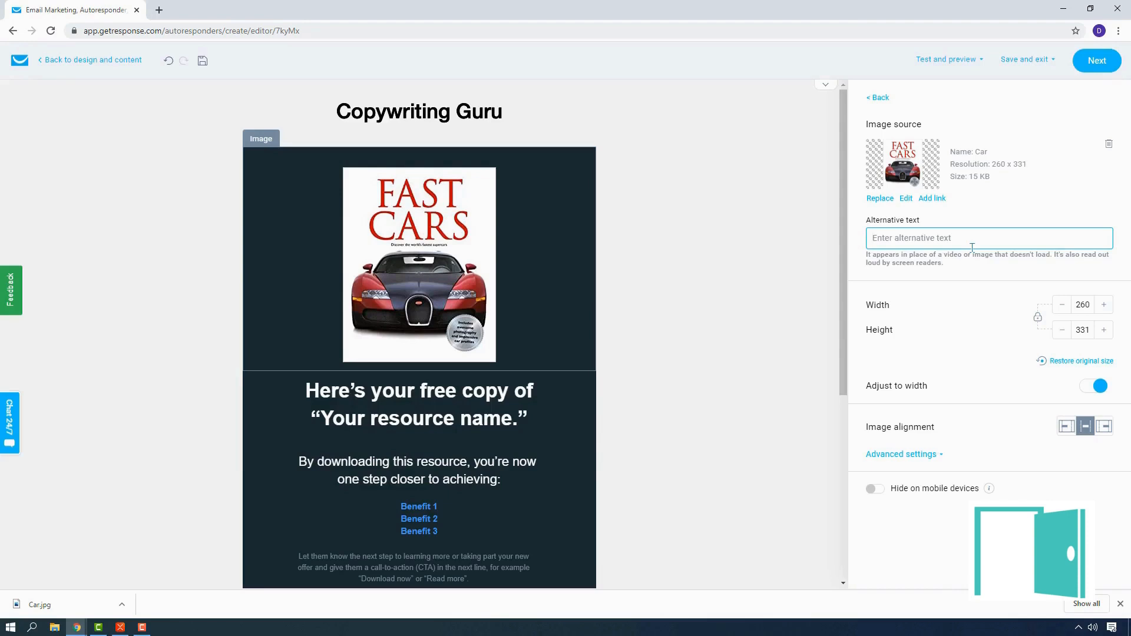
type("Fast_Cars")
type("Manual")
scroll(755, 248, "down", 1)
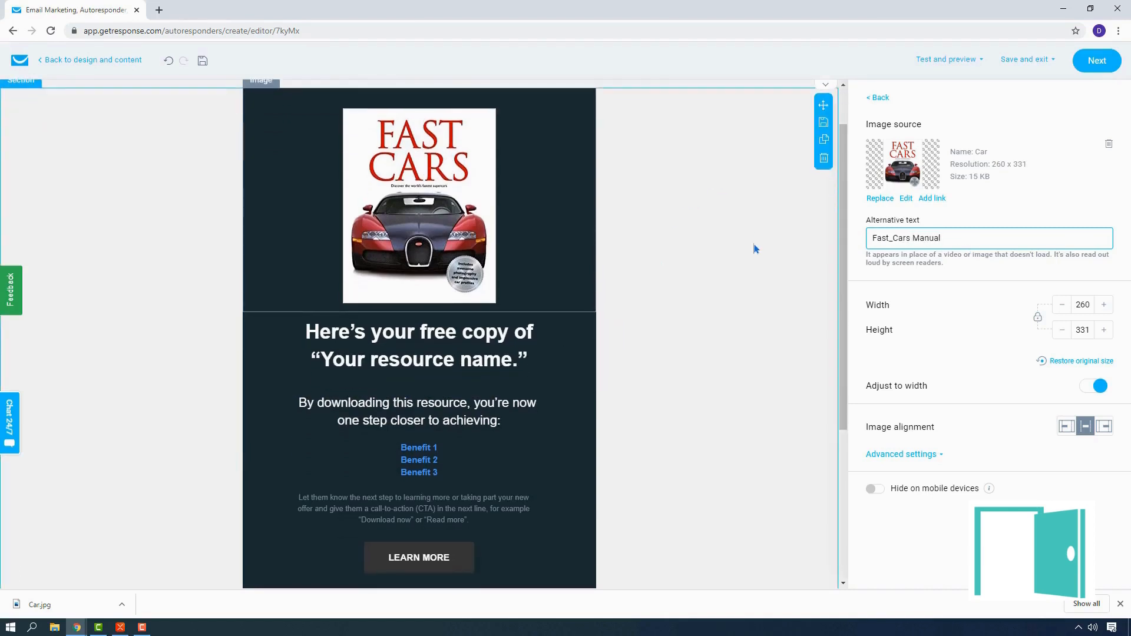
Step: Open the "Here's your free copy of 'Your resource name.'" headline for text editing
scroll(753, 242, "up", 1)
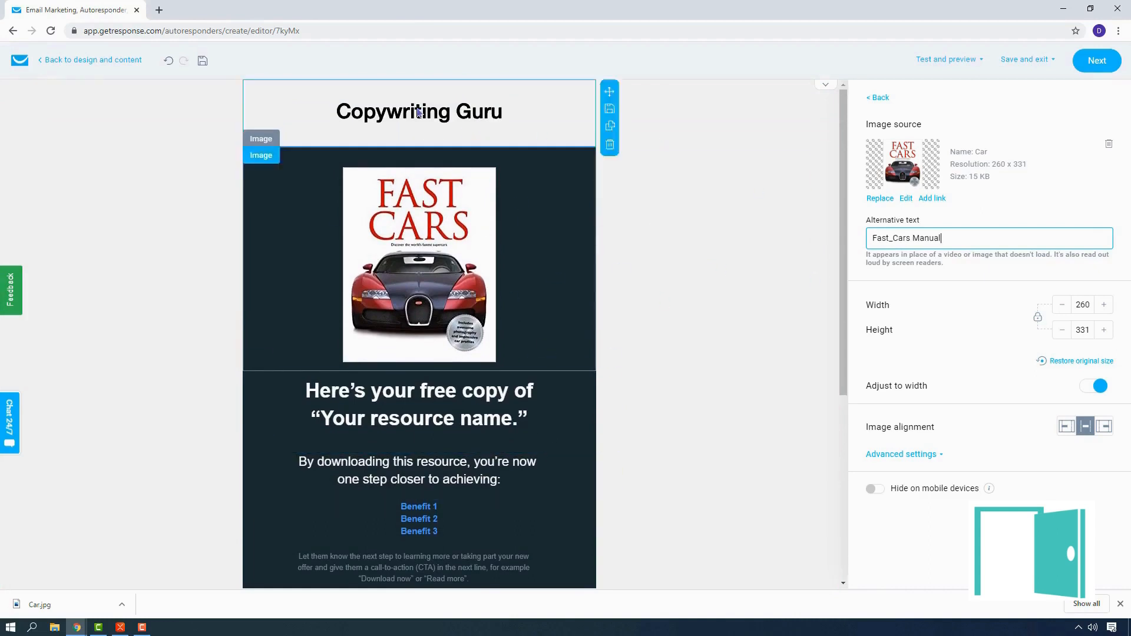
scroll(536, 195, "down", 3)
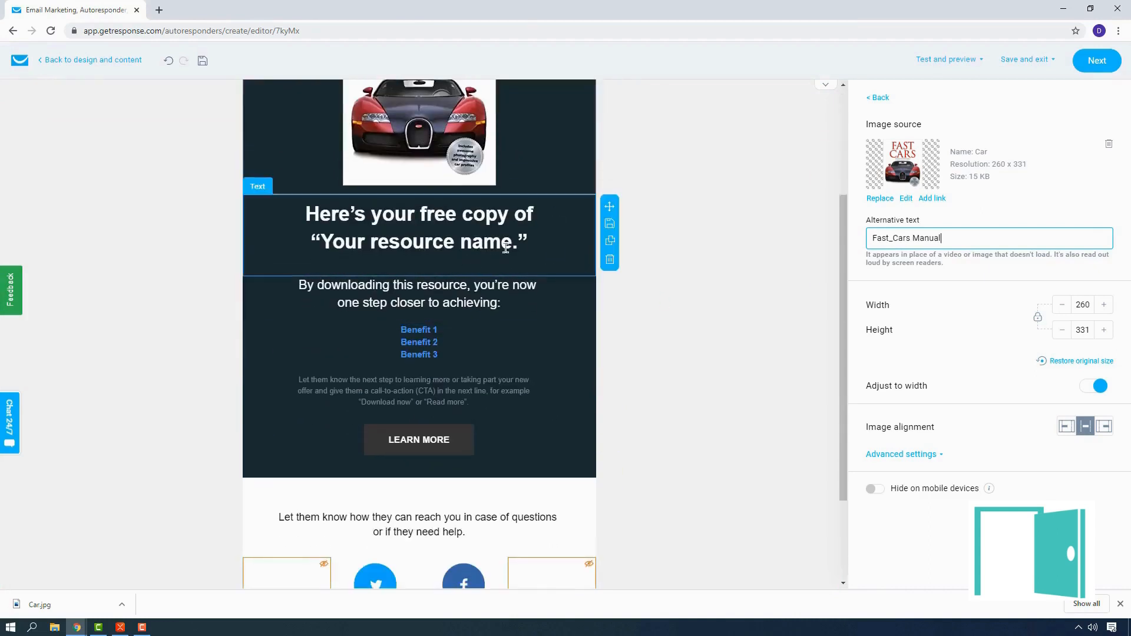
left_click(534, 244)
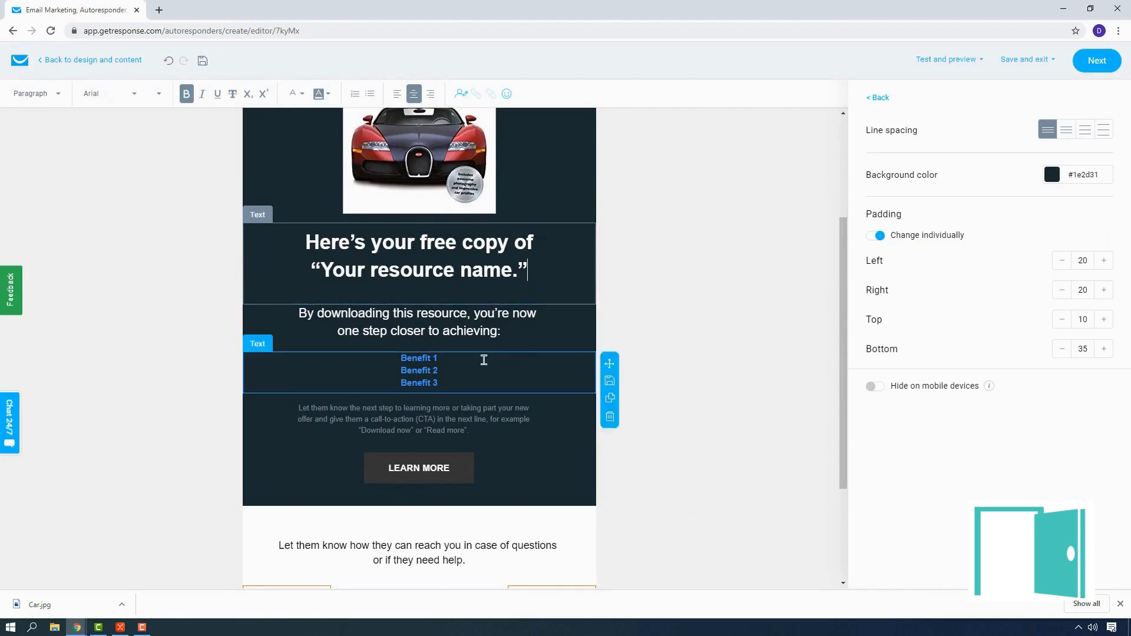
left_click(454, 478)
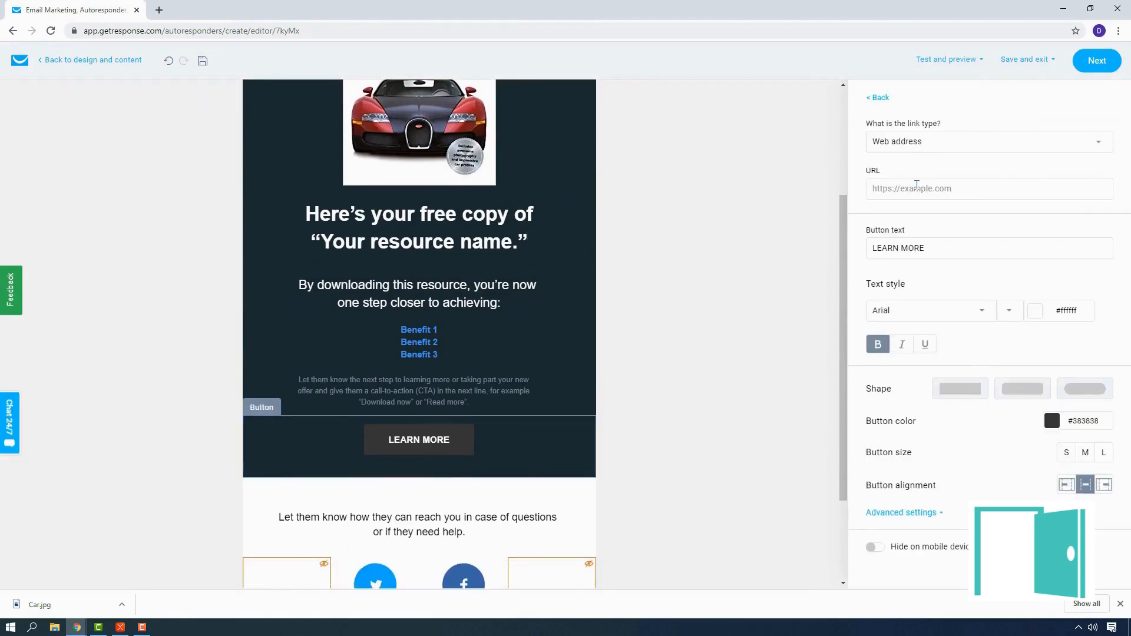
left_click(968, 147)
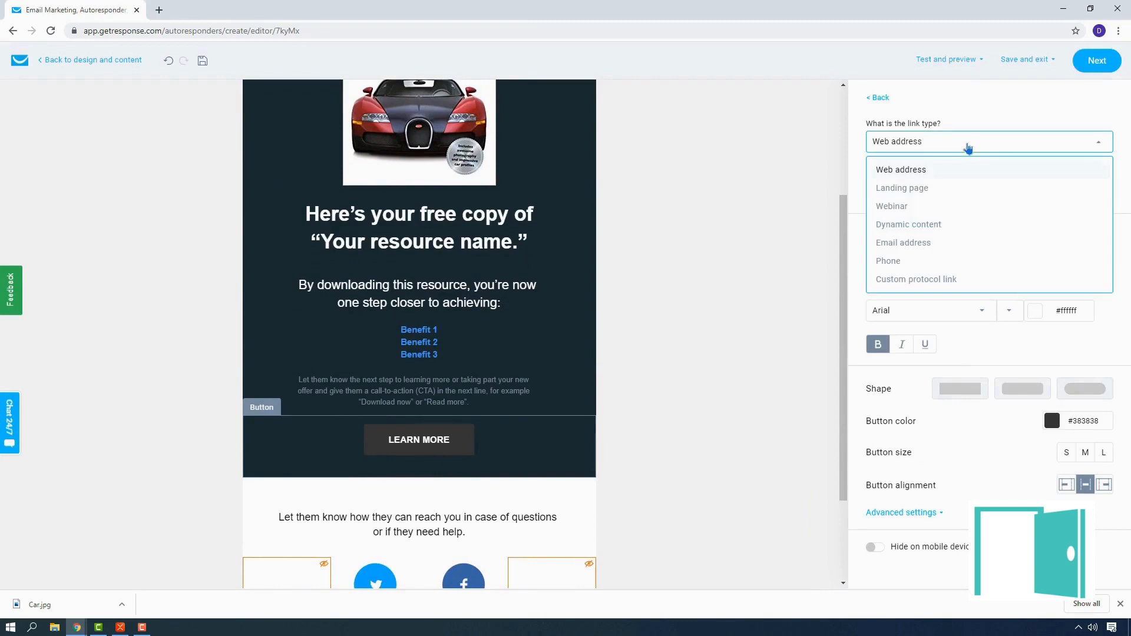
left_click(858, 196)
left_click(956, 146)
left_click(854, 188)
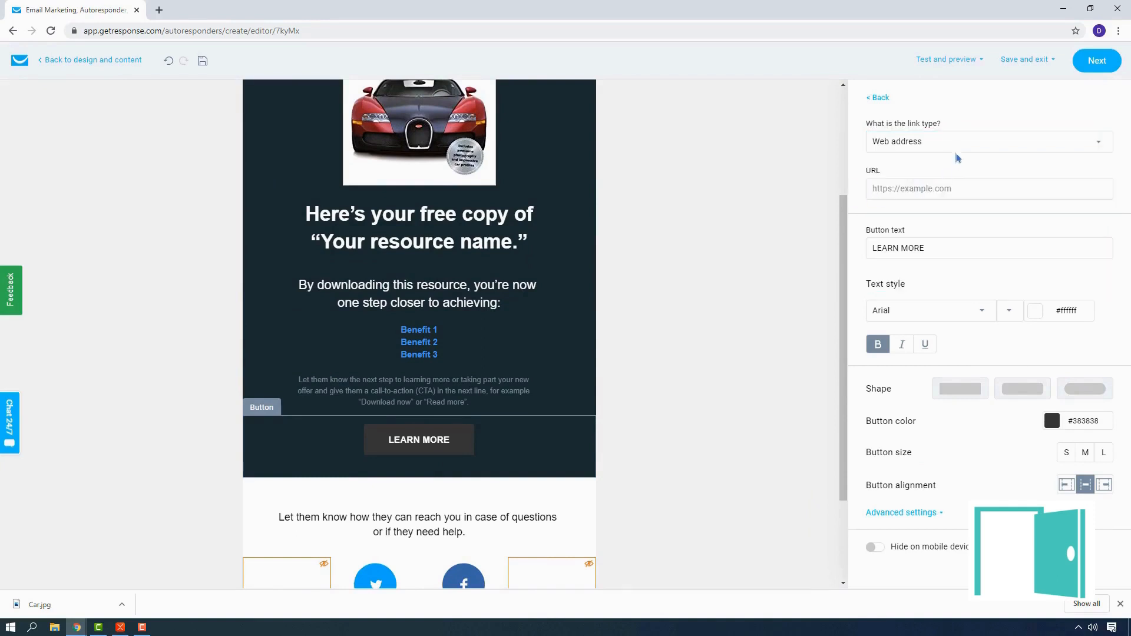
left_click(896, 191)
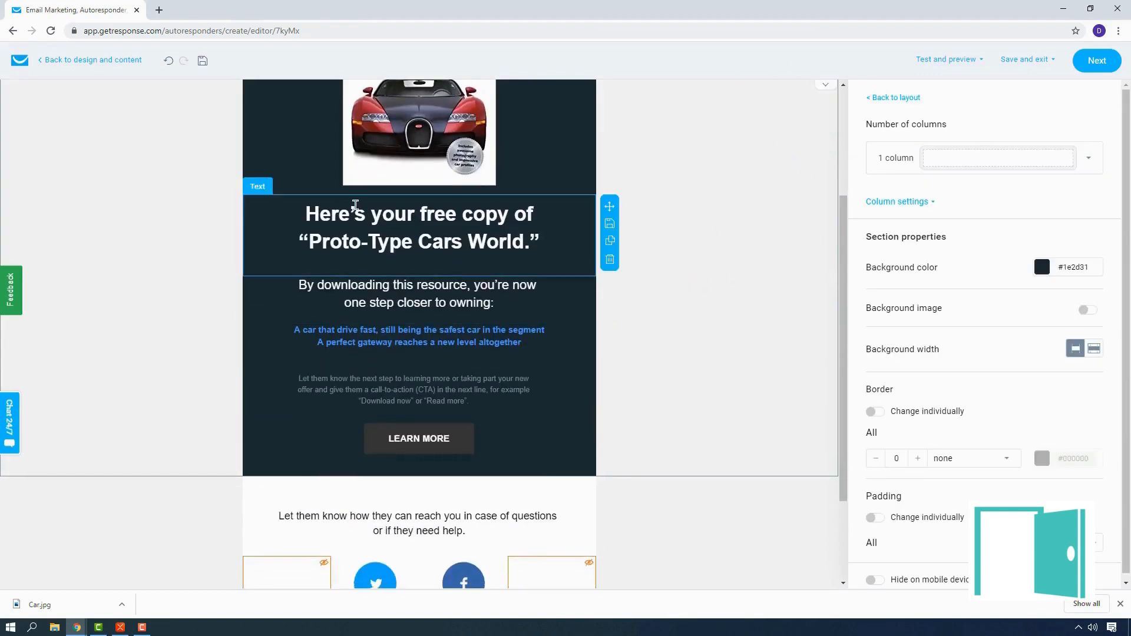
Step: Examine the LEARN MORE button's link, style and advanced settings, including border, border radius, button size and padding, then close them
scroll(357, 236, "up", 2)
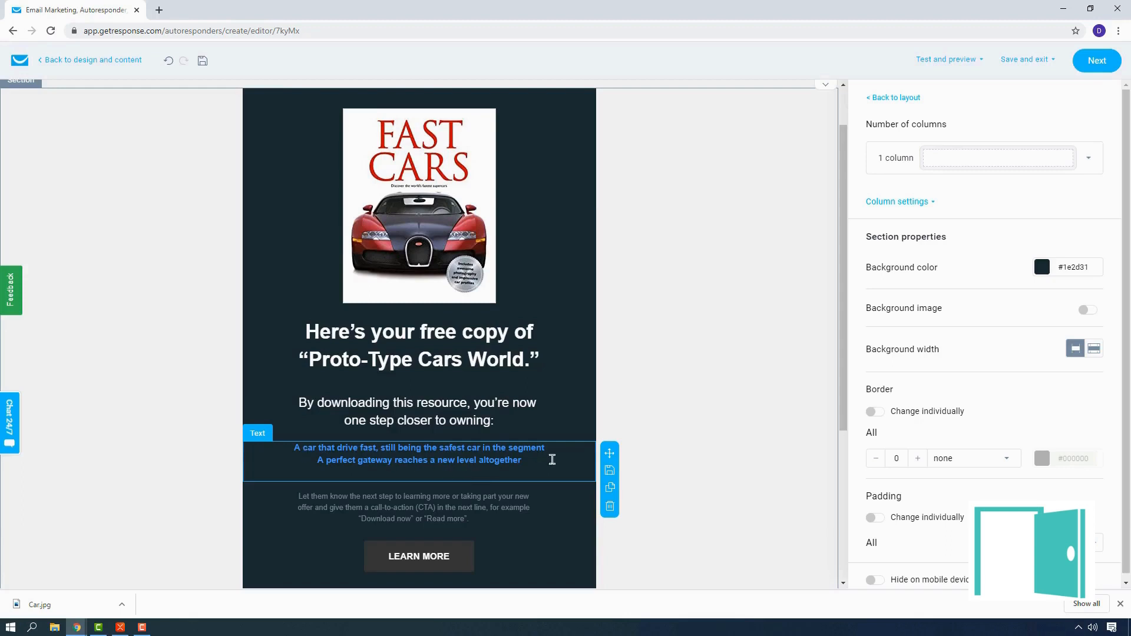
scroll(552, 459, "down", 3)
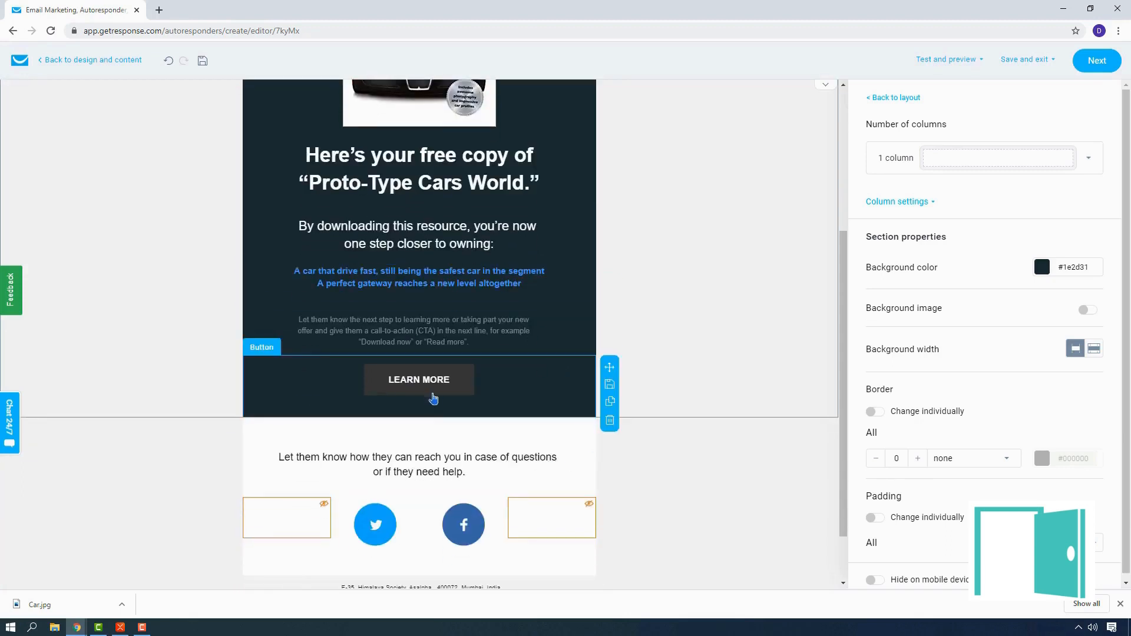
left_click(432, 396)
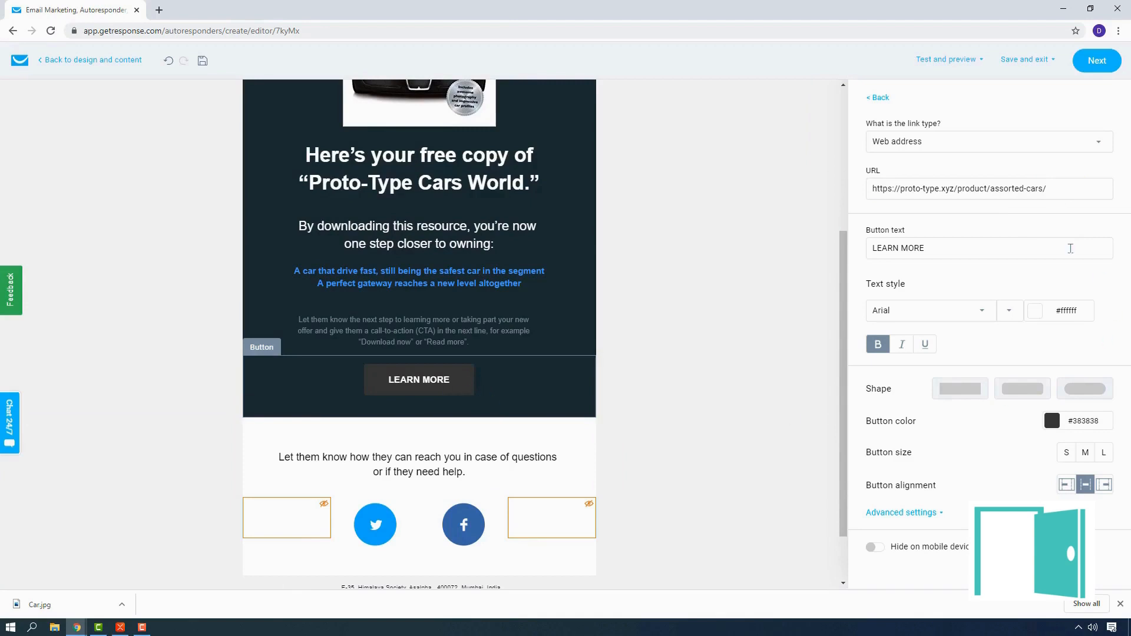
left_click(937, 512)
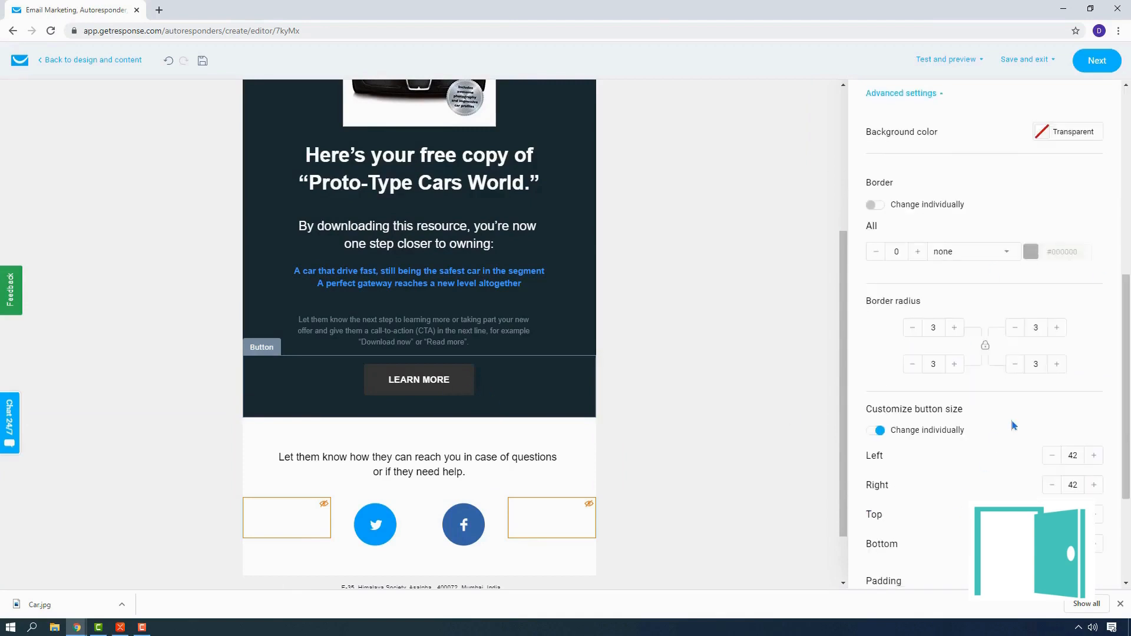
scroll(1012, 419, "down", 4)
scroll(1016, 415, "up", 8)
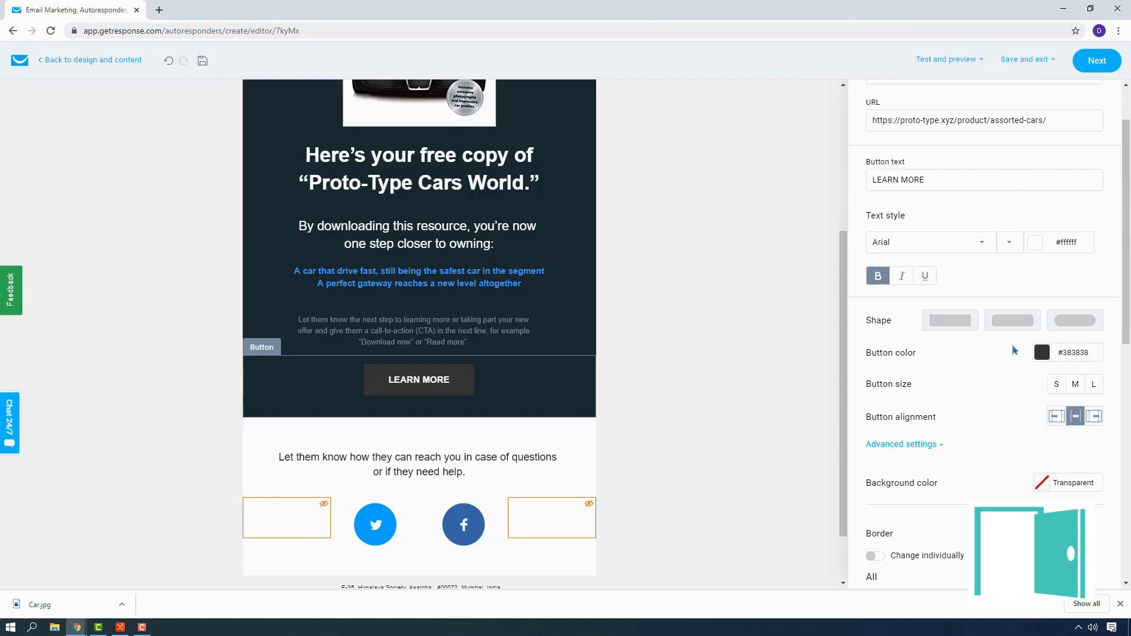
scroll(1071, 360, "down", 4)
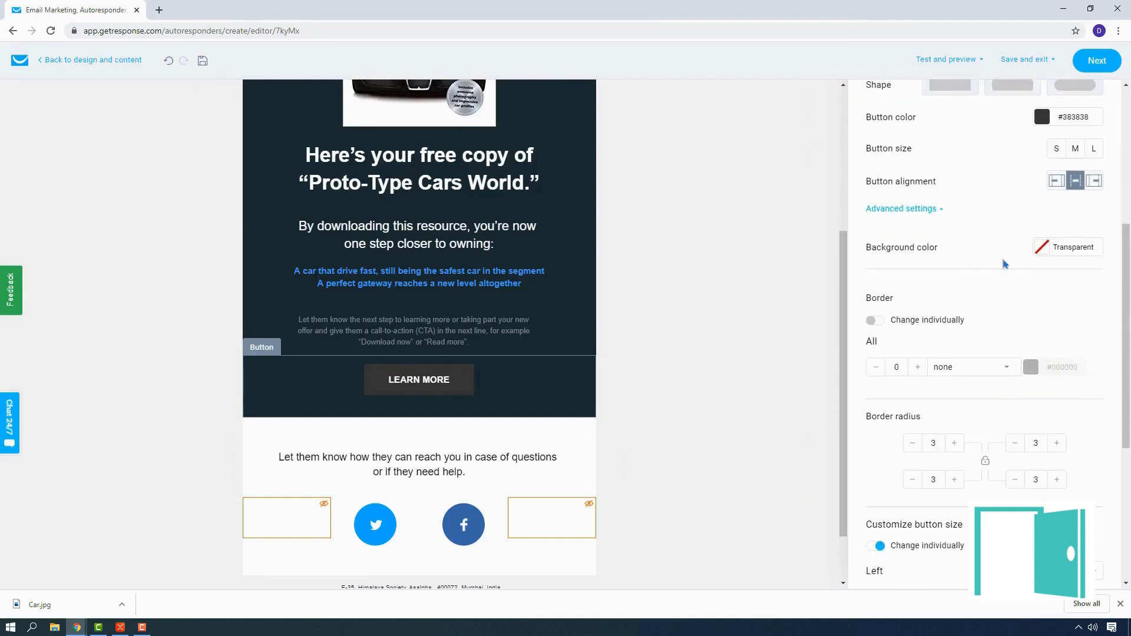
scroll(973, 266, "down", 5)
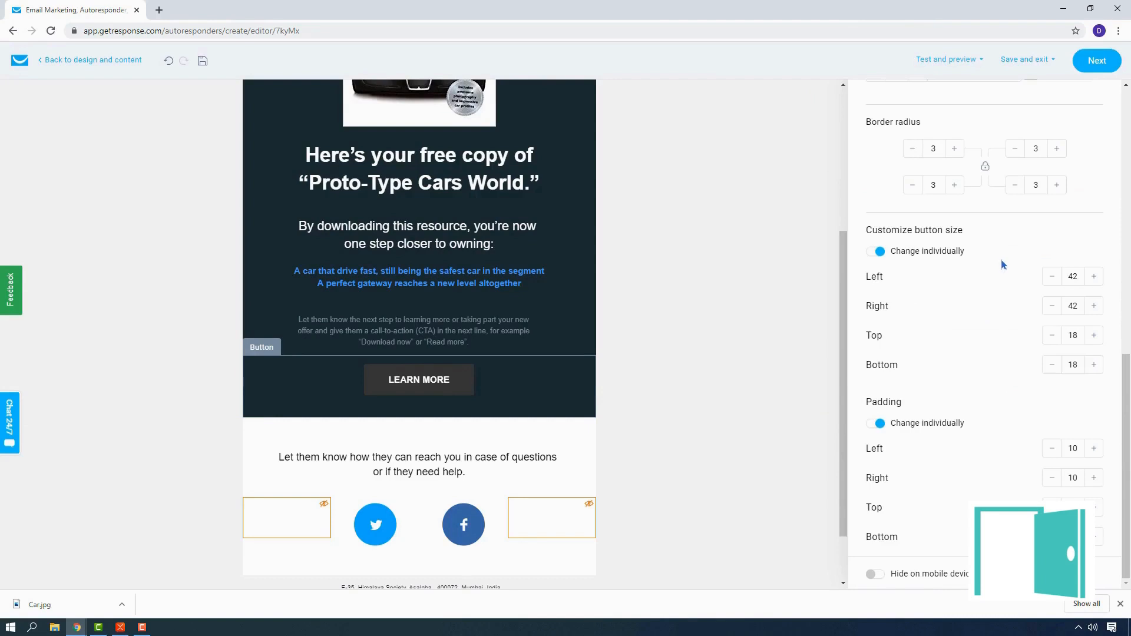
scroll(975, 436, "up", 1)
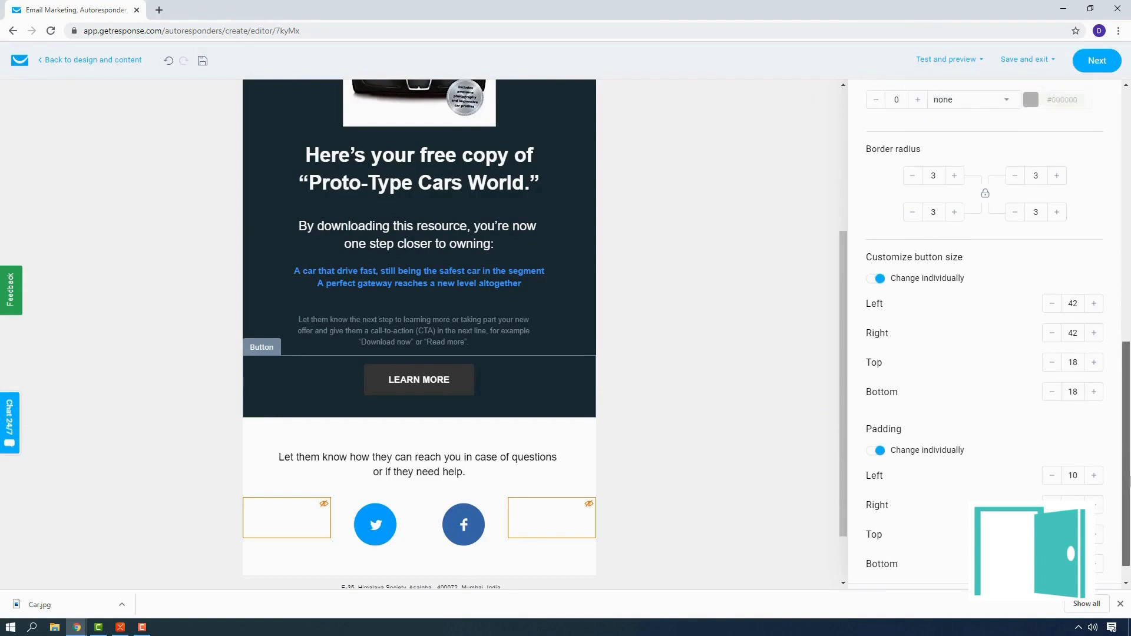
scroll(972, 354, "down", 1)
scroll(888, 118, "up", 10)
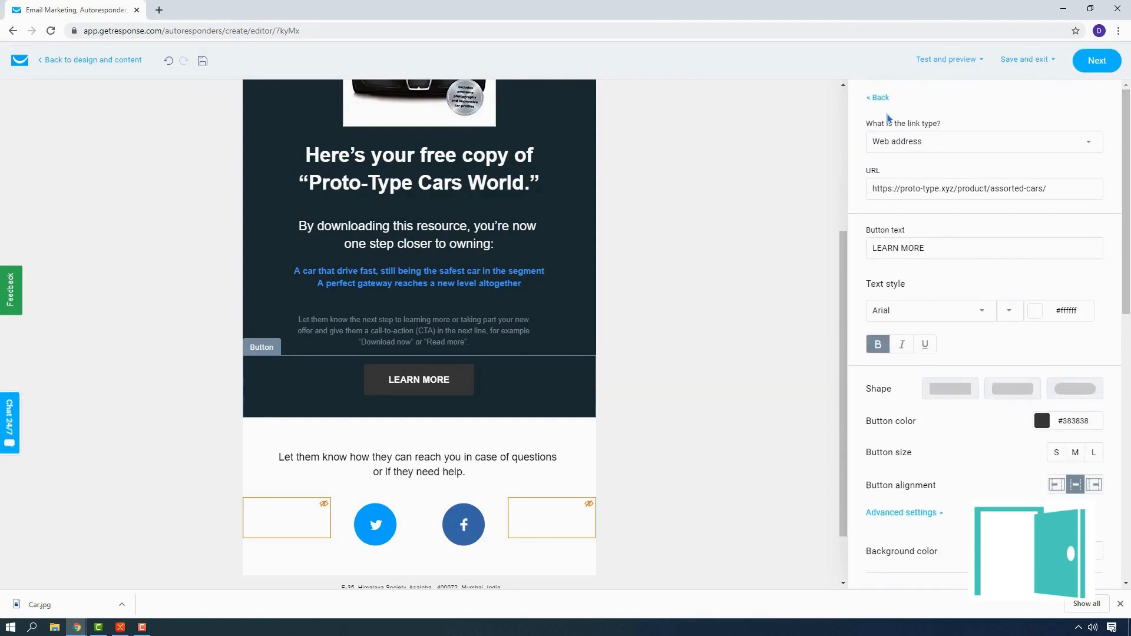
left_click(878, 97)
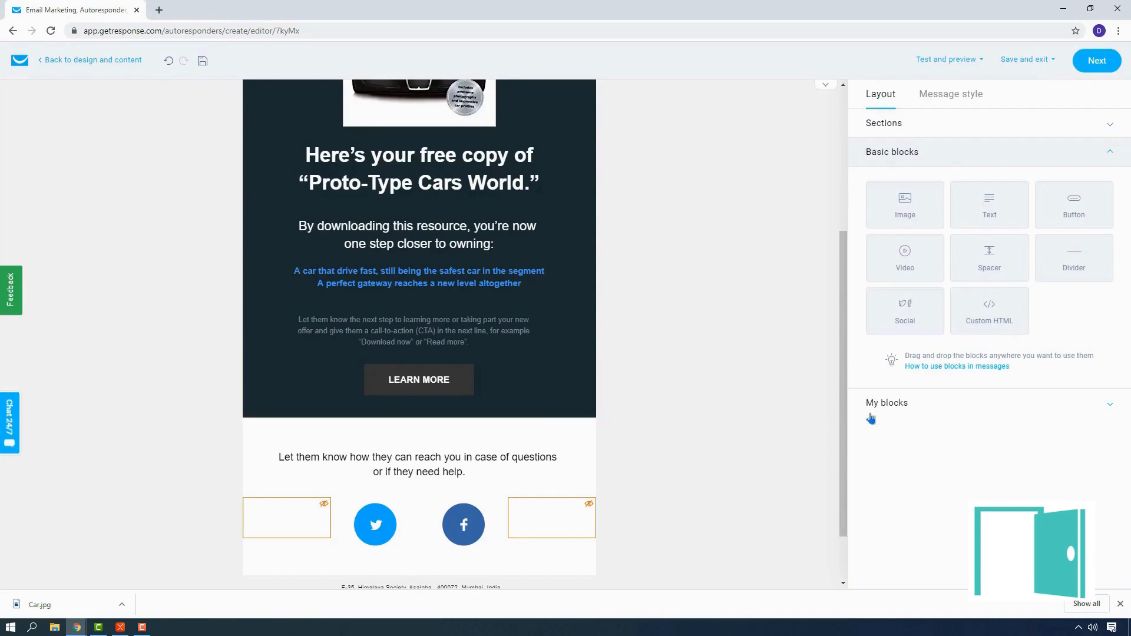
Step: Add a Divider block between the car image and the "Proto-Type Cars World" headline
scroll(805, 398, "up", 3)
scroll(805, 395, "down", 2)
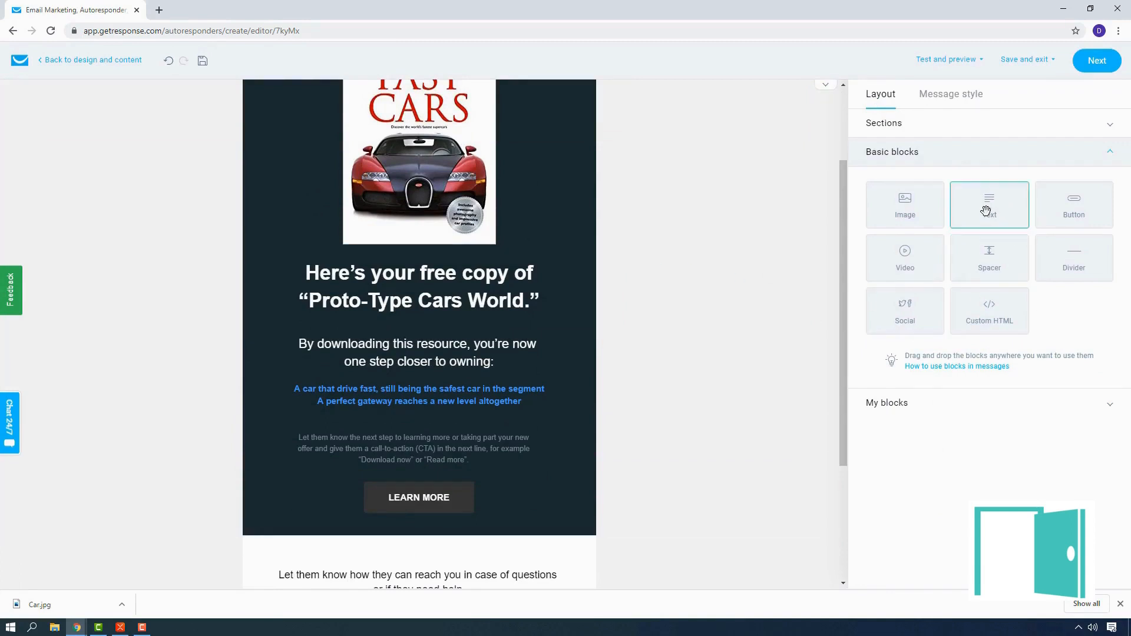
mouse_move(917, 256)
left_mouse_down()
mouse_move(534, 260)
mouse_move(475, 284)
mouse_move(626, 285)
mouse_move(908, 260)
left_mouse_up()
left_click_drag(1084, 256, 511, 281)
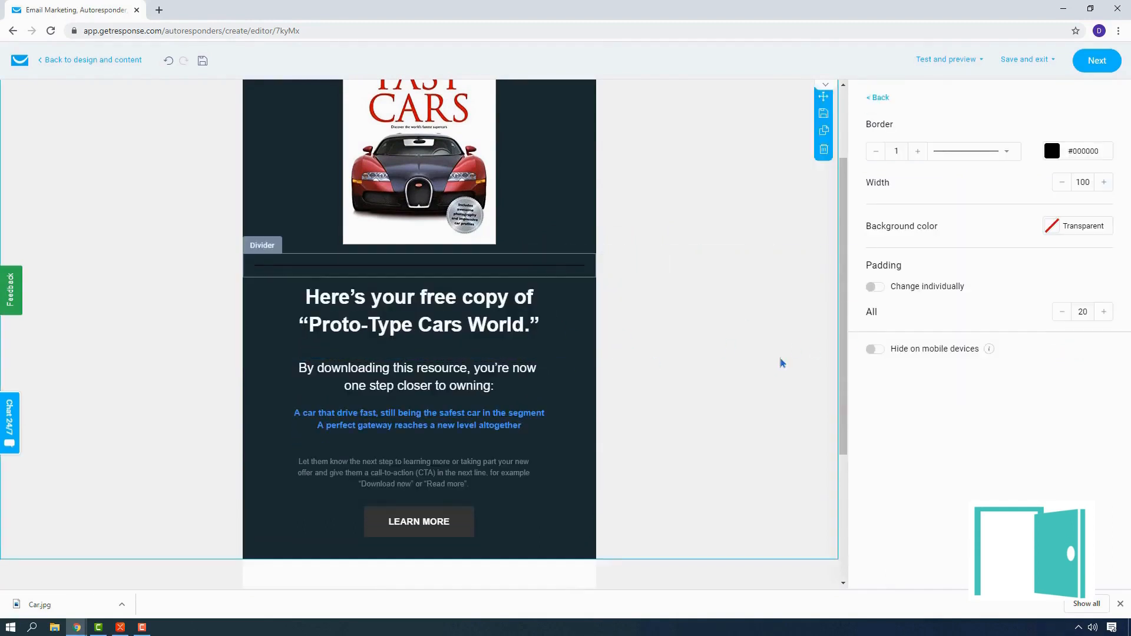
Step: Preview the message and examine its desktop version from the header down to the footer
scroll(782, 363, "up", 2)
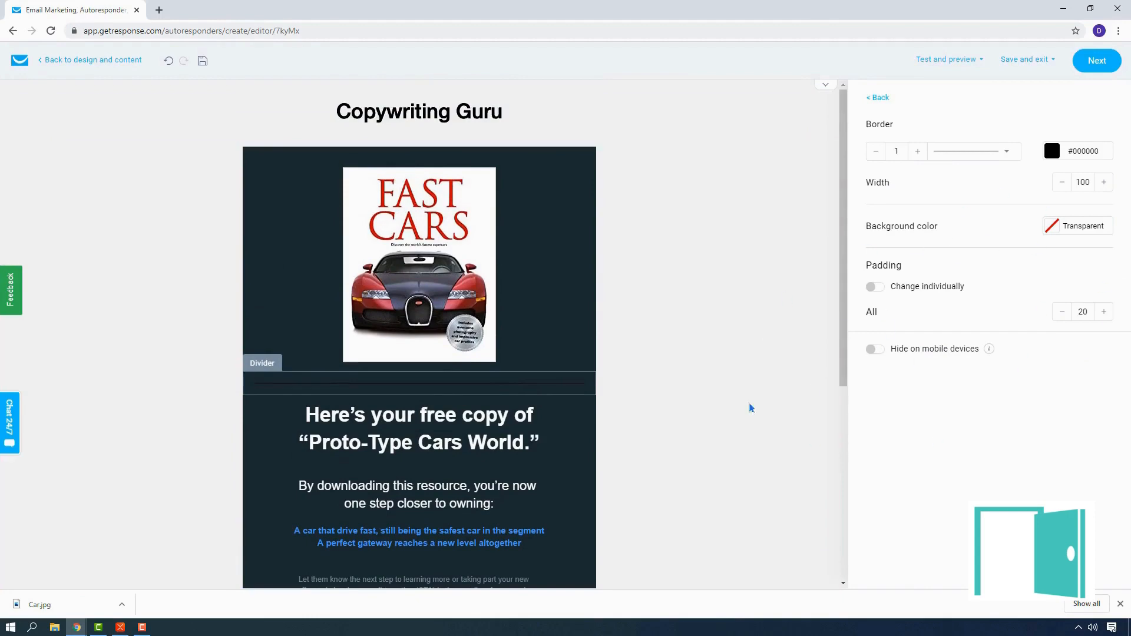
scroll(469, 255, "down", 5)
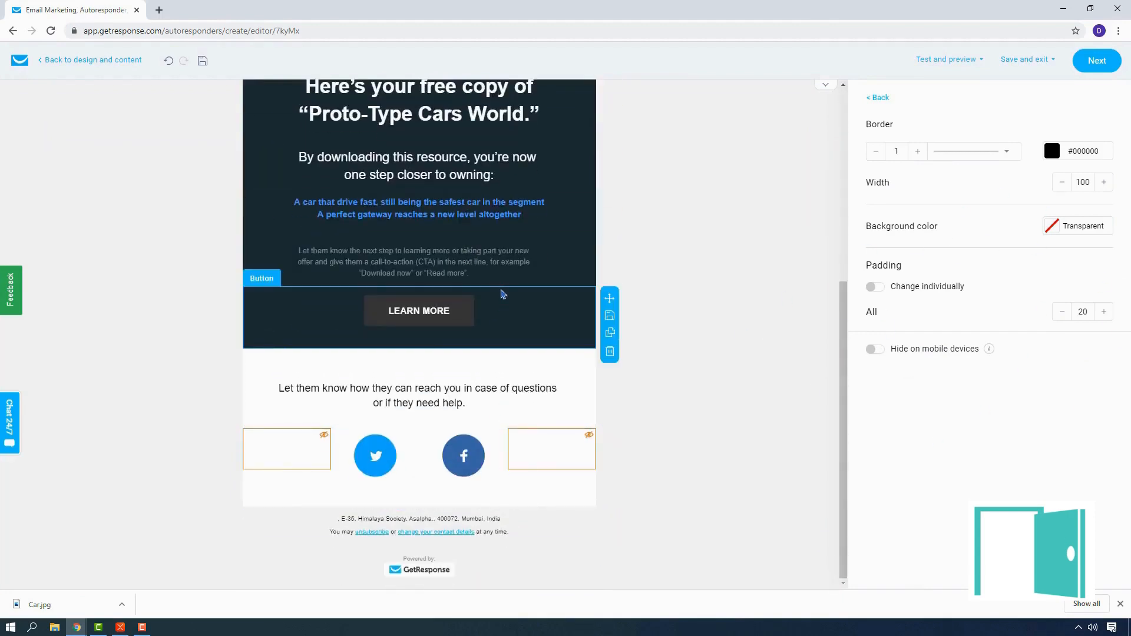
scroll(501, 293, "up", 5)
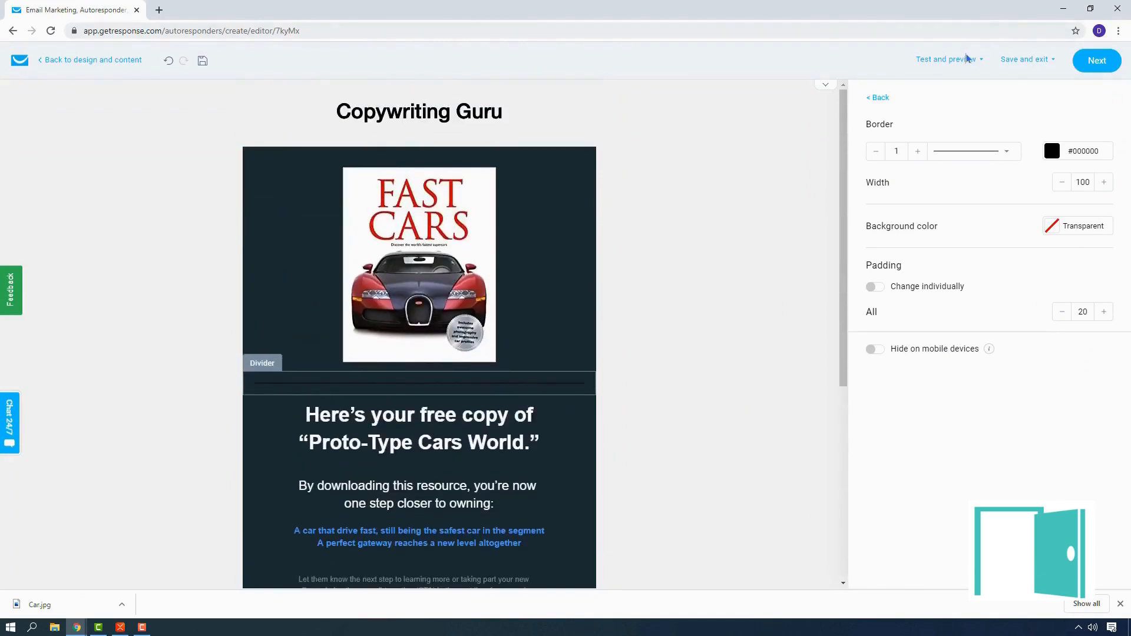
left_click(952, 61)
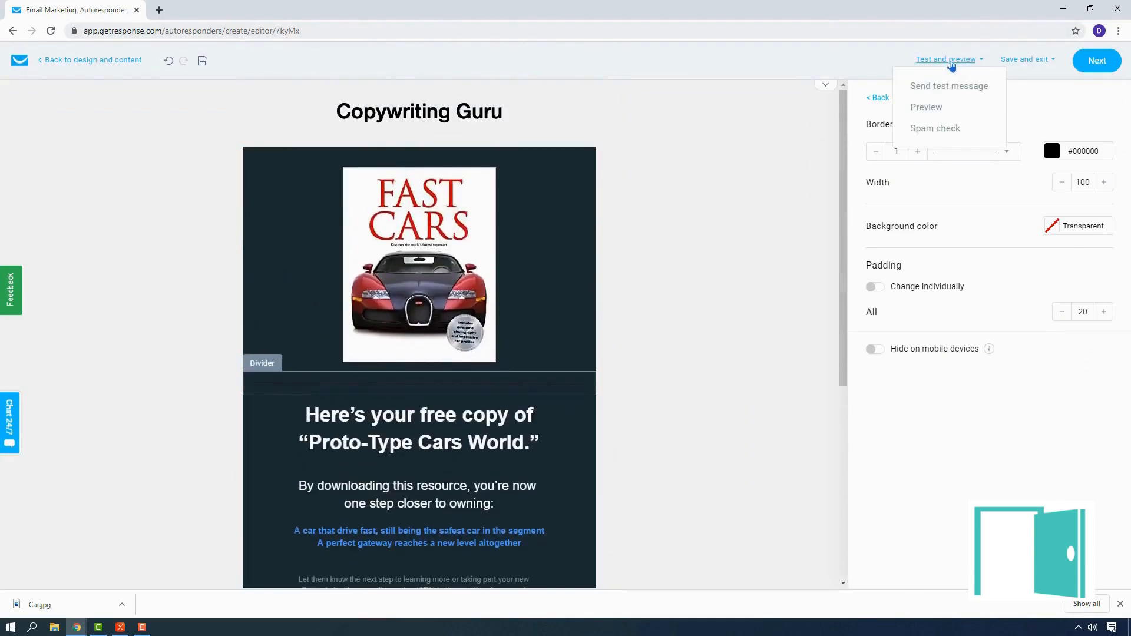
left_click(937, 109)
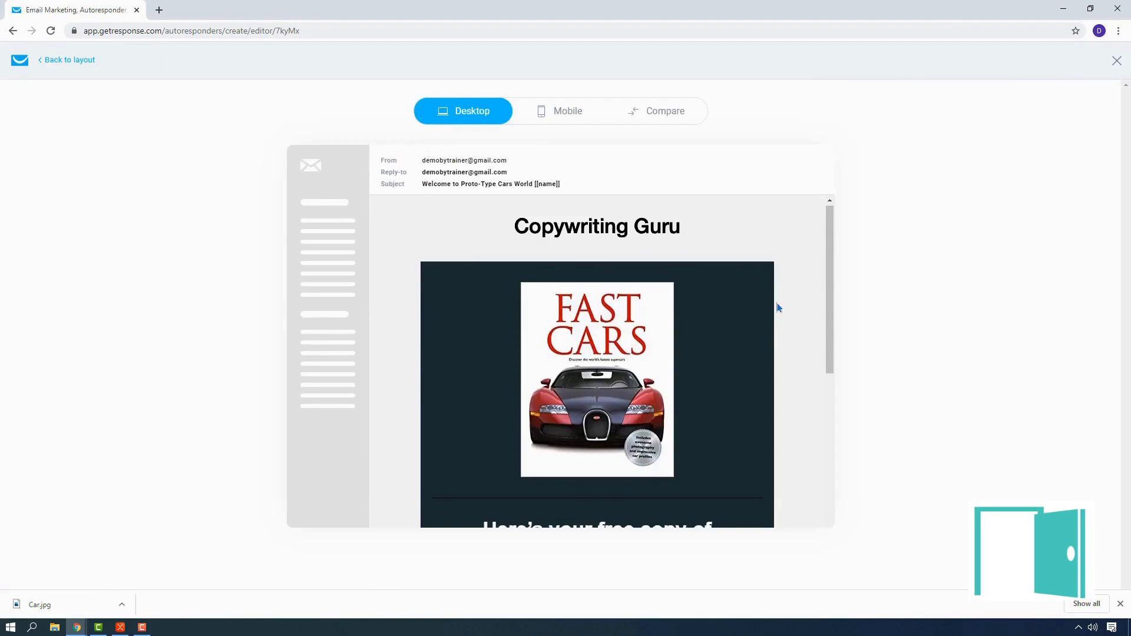
scroll(776, 304, "down", 8)
scroll(779, 316, "up", 10)
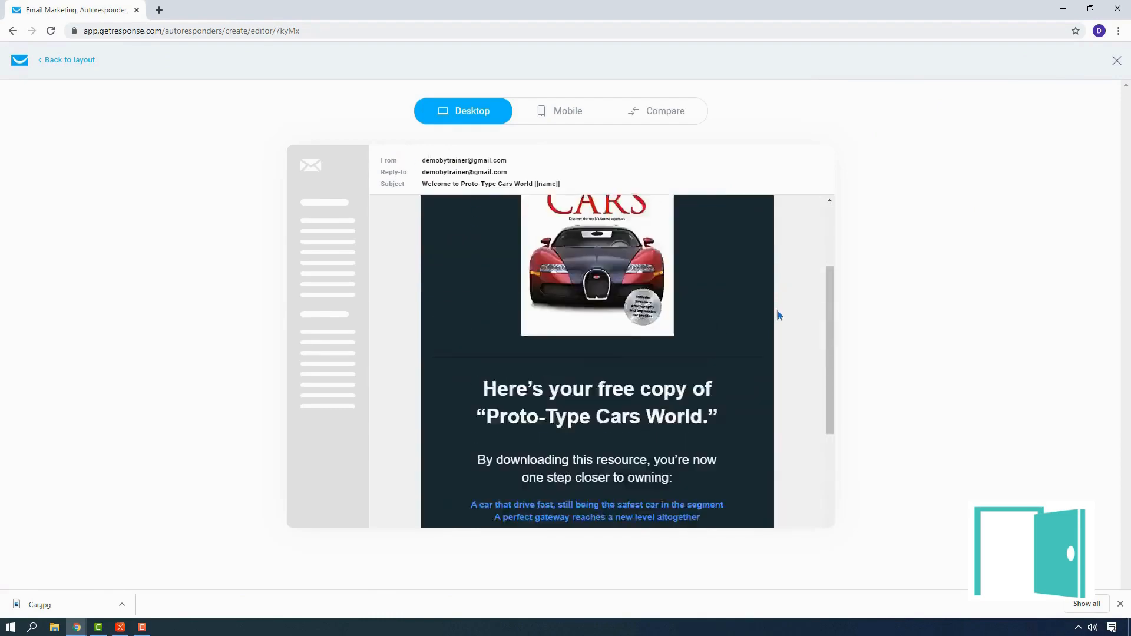
scroll(779, 297, "down", 8)
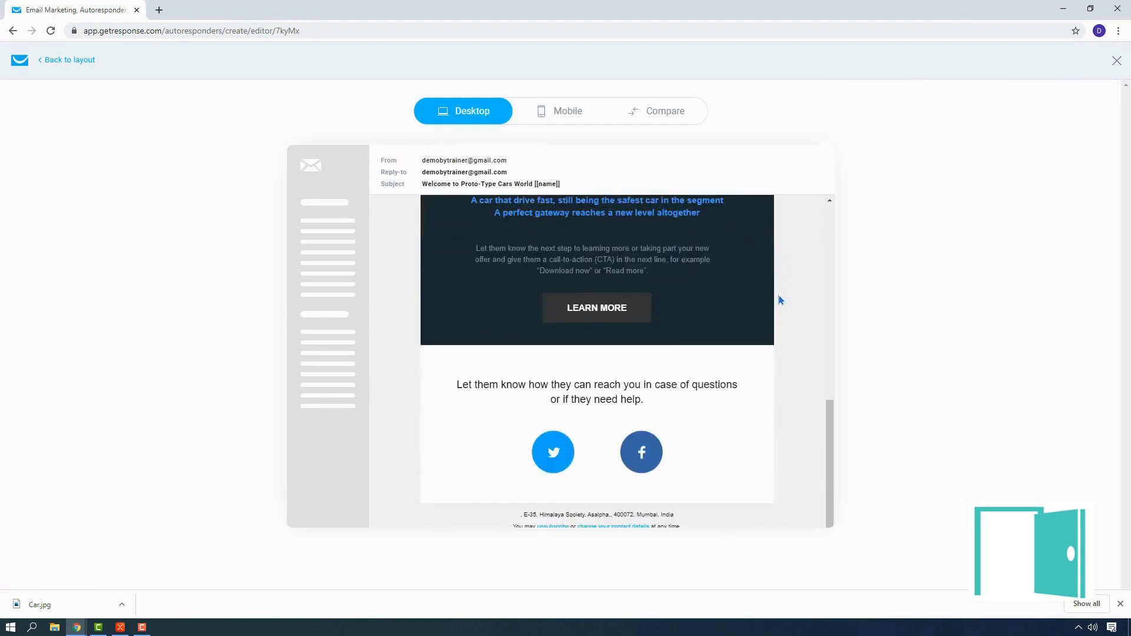
Step: Check the message's mobile preview from header to call-to-action button and return to the layout editor
left_click(565, 113)
scroll(616, 261, "down", 10)
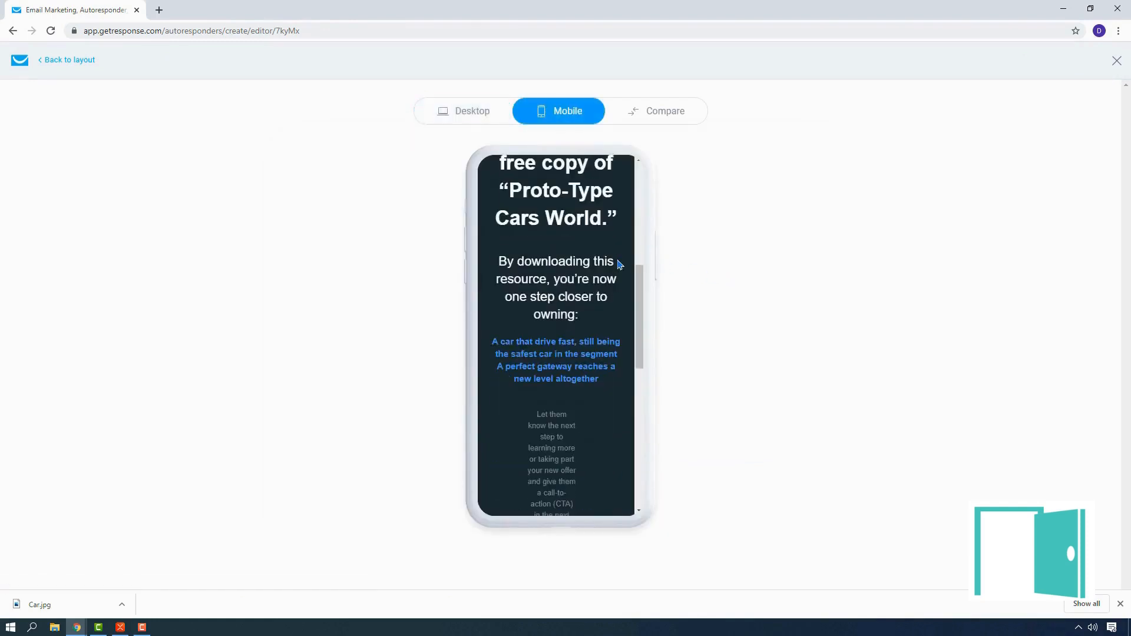
scroll(616, 262, "up", 5)
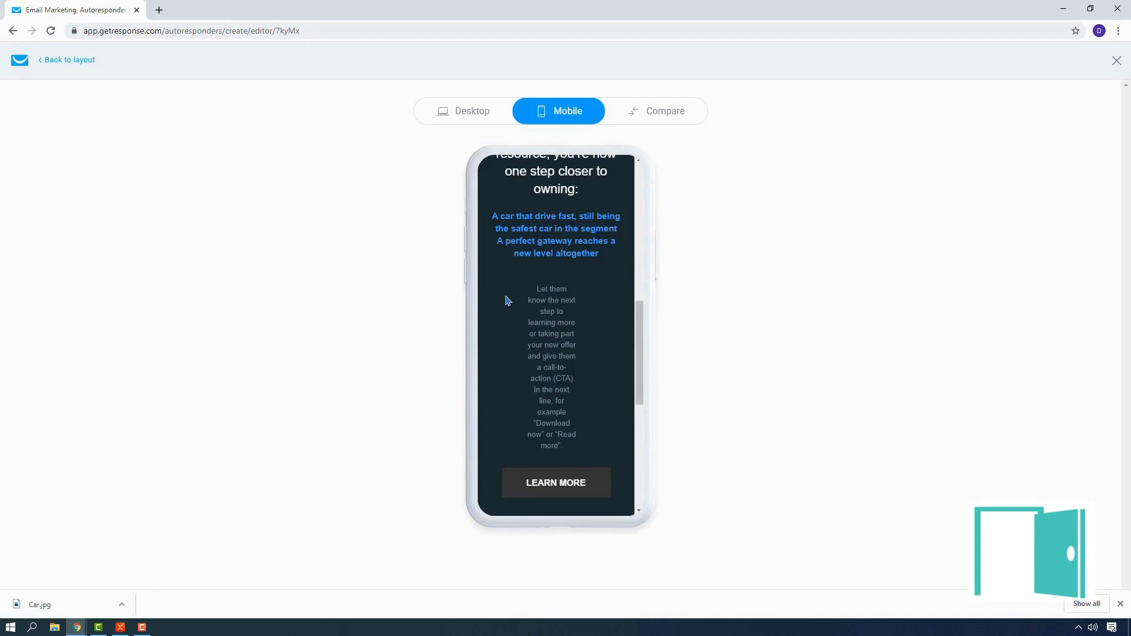
scroll(563, 278, "up", 8)
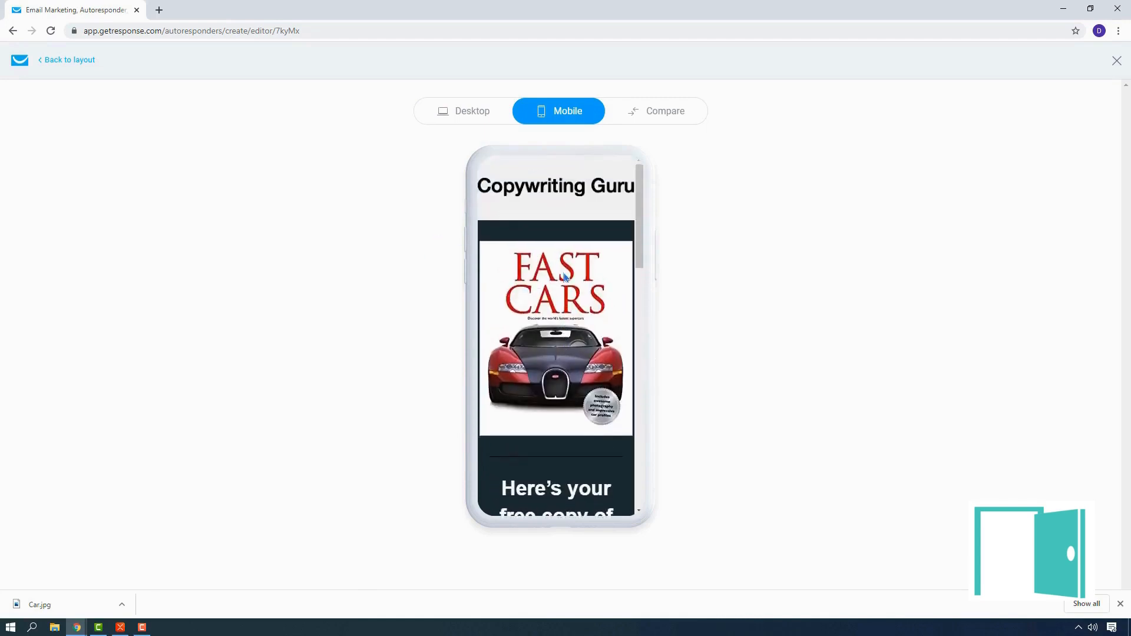
scroll(564, 277, "down", 10)
scroll(507, 247, "up", 3)
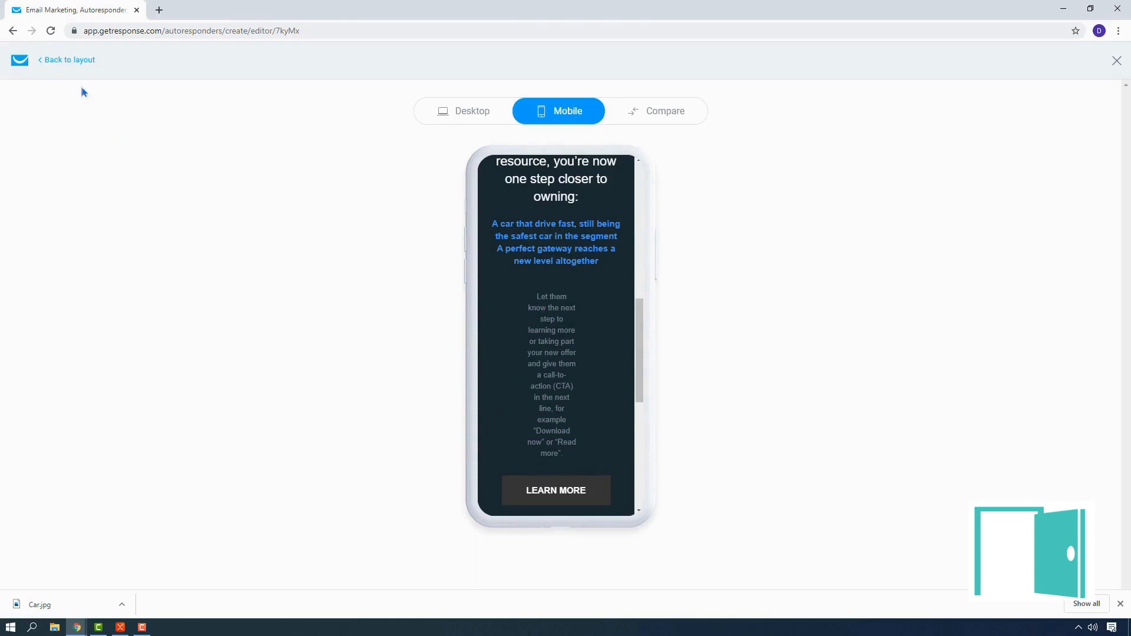
left_click(50, 66)
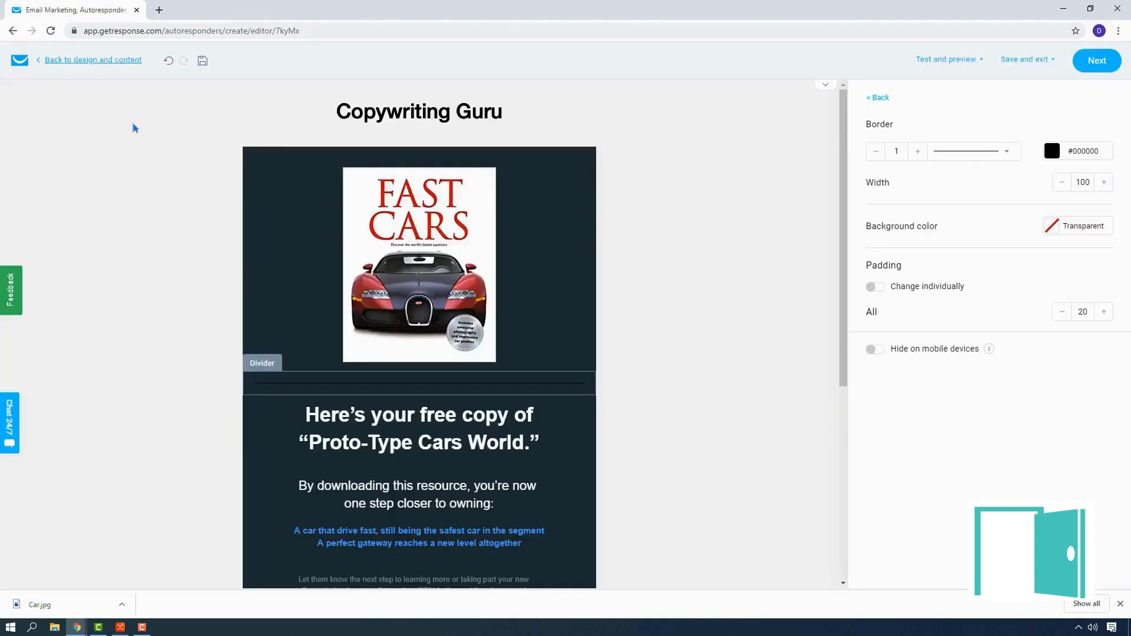
Step: Set the left and right padding of the grey "Let them know the next step" text block to 20 each
scroll(530, 266, "down", 5)
left_click(469, 238)
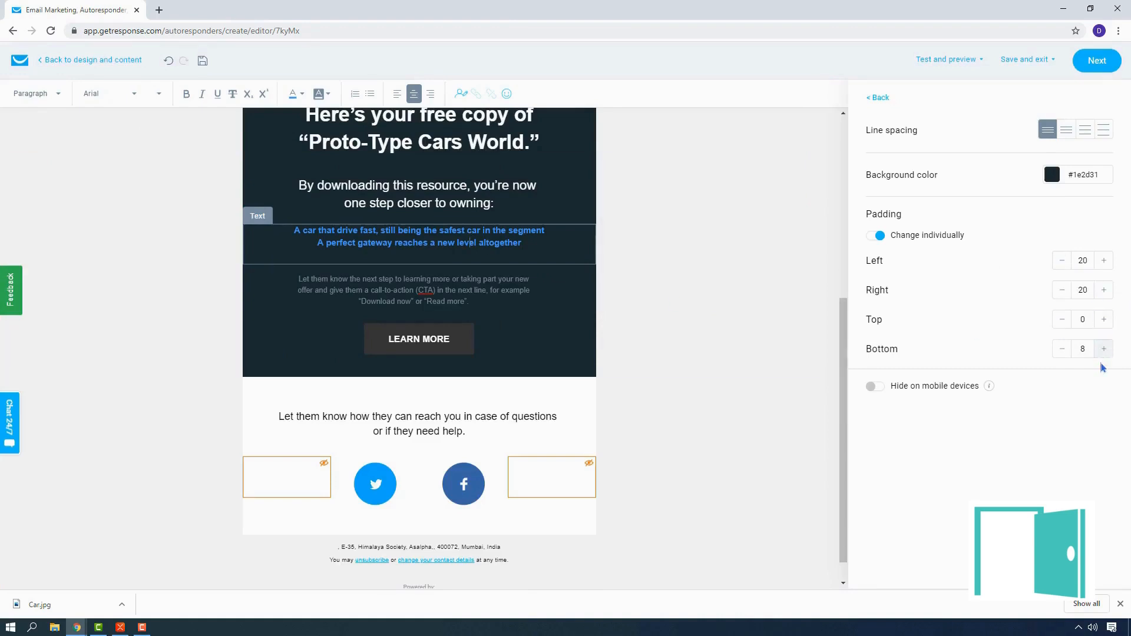
left_click(413, 293)
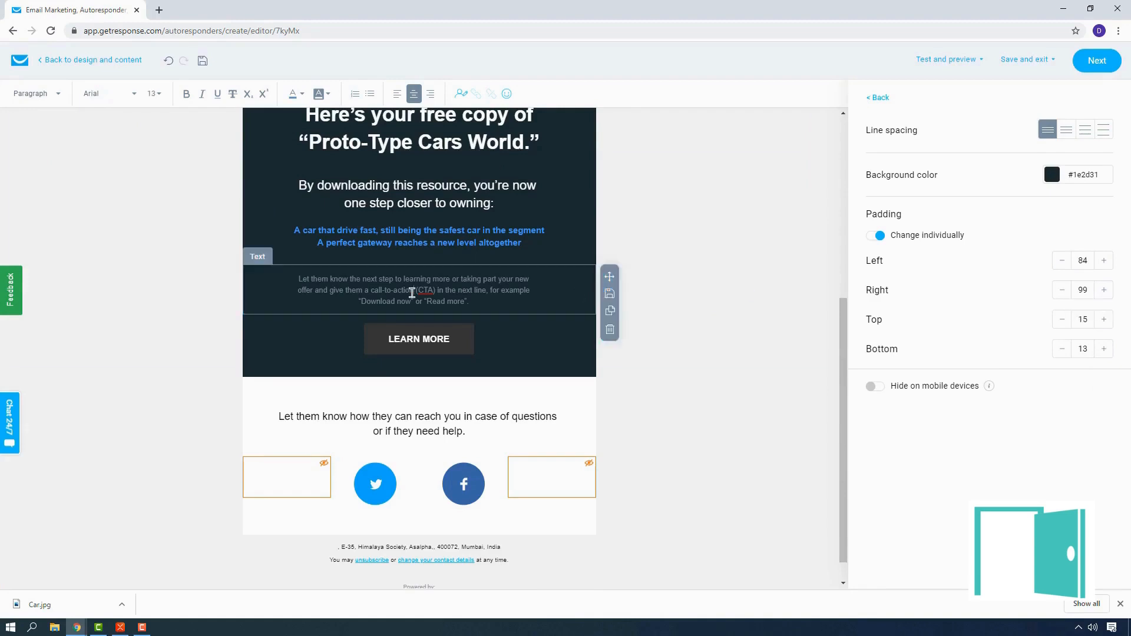
left_click(1087, 264)
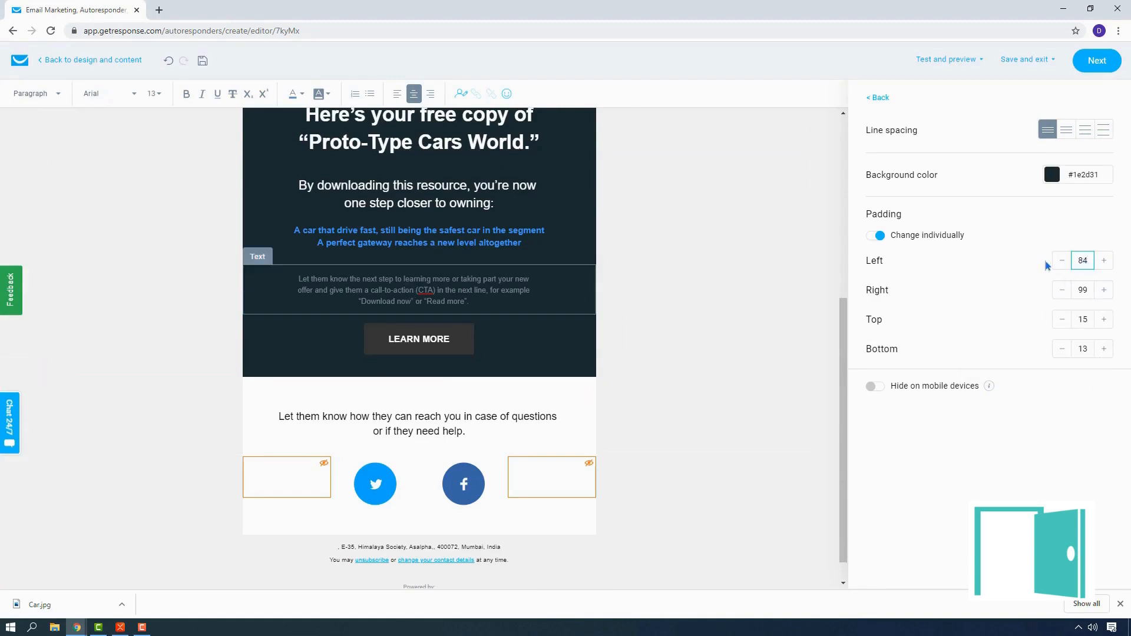
key("BackSpace")
key("BackSpace")
type("20")
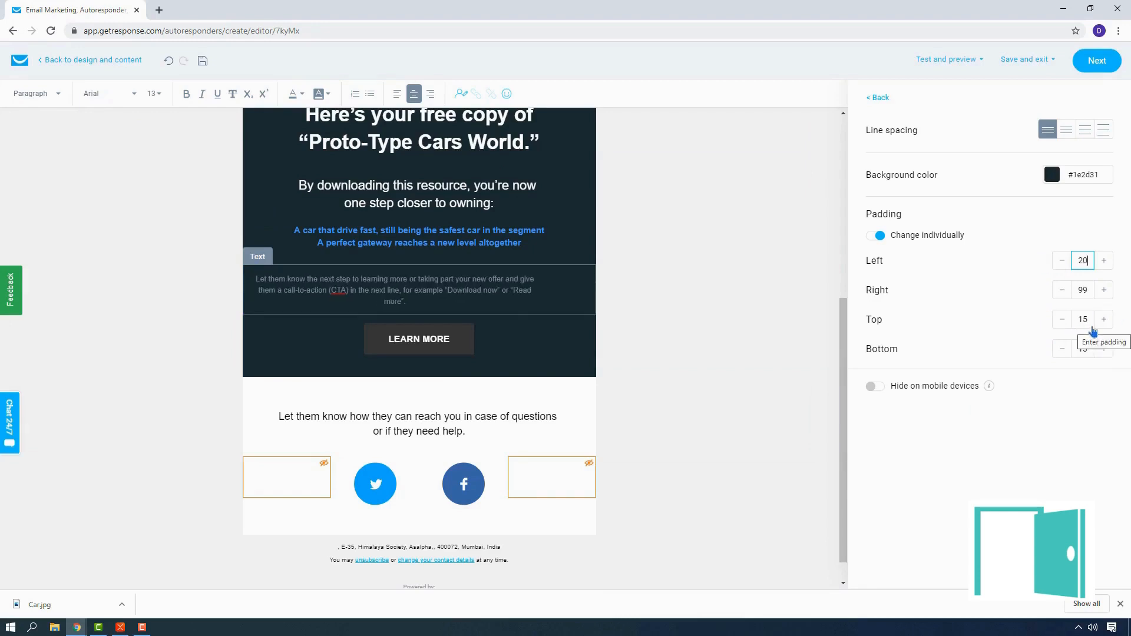
left_click(1089, 292)
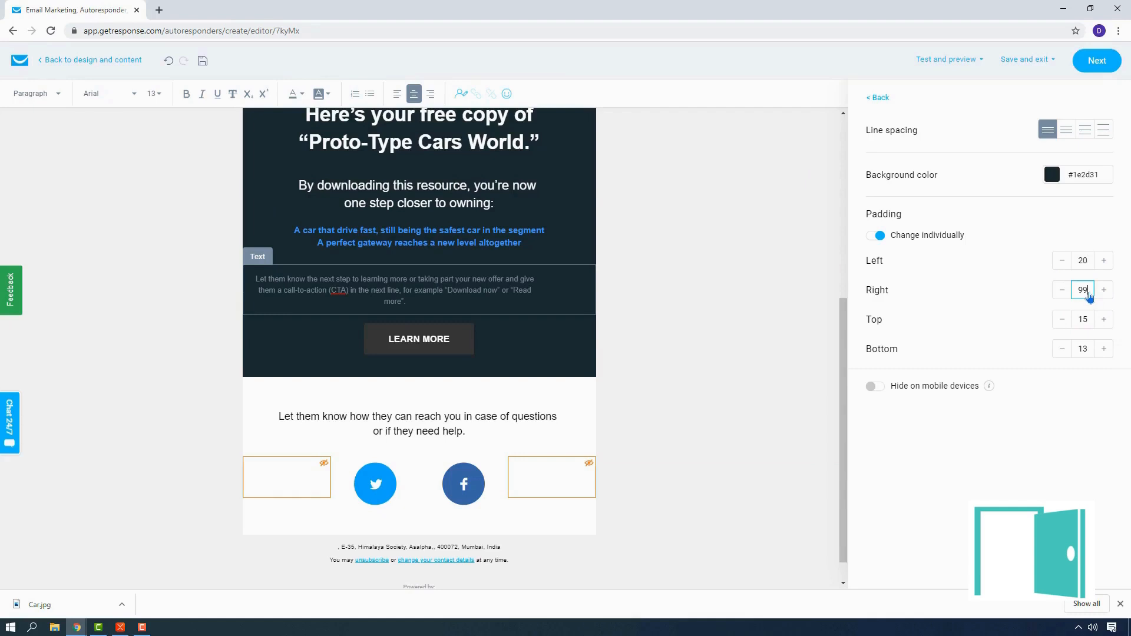
key("BackSpace")
key("BackSpace")
type("20")
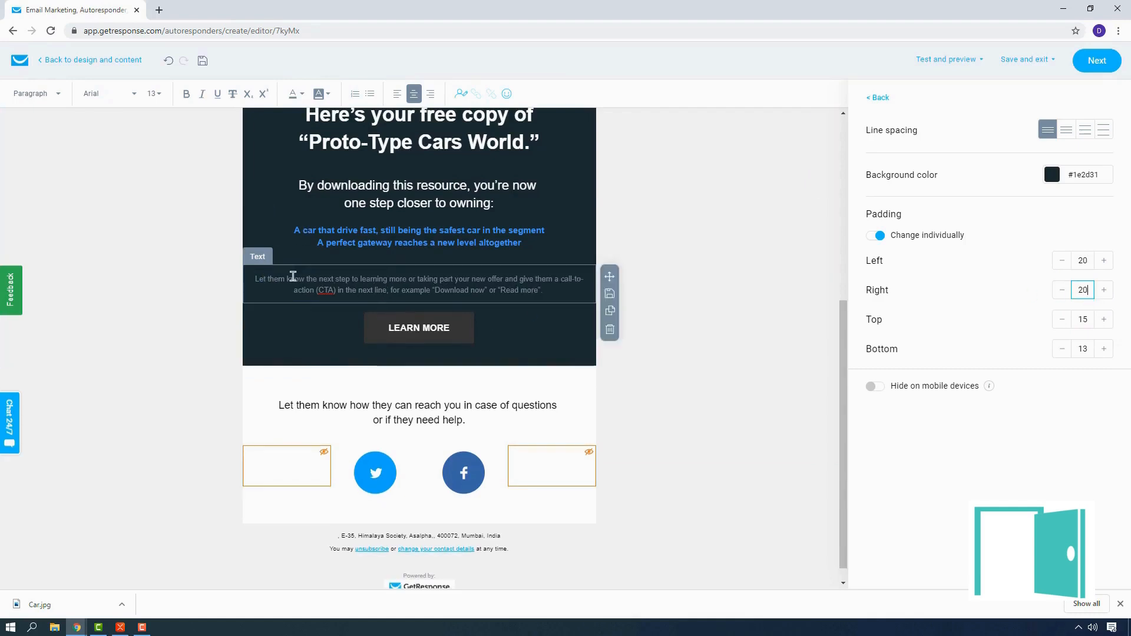
Step: Check the call-to-action paragraph's text width in the message's mobile preview and return to the layout editor
left_click(958, 60)
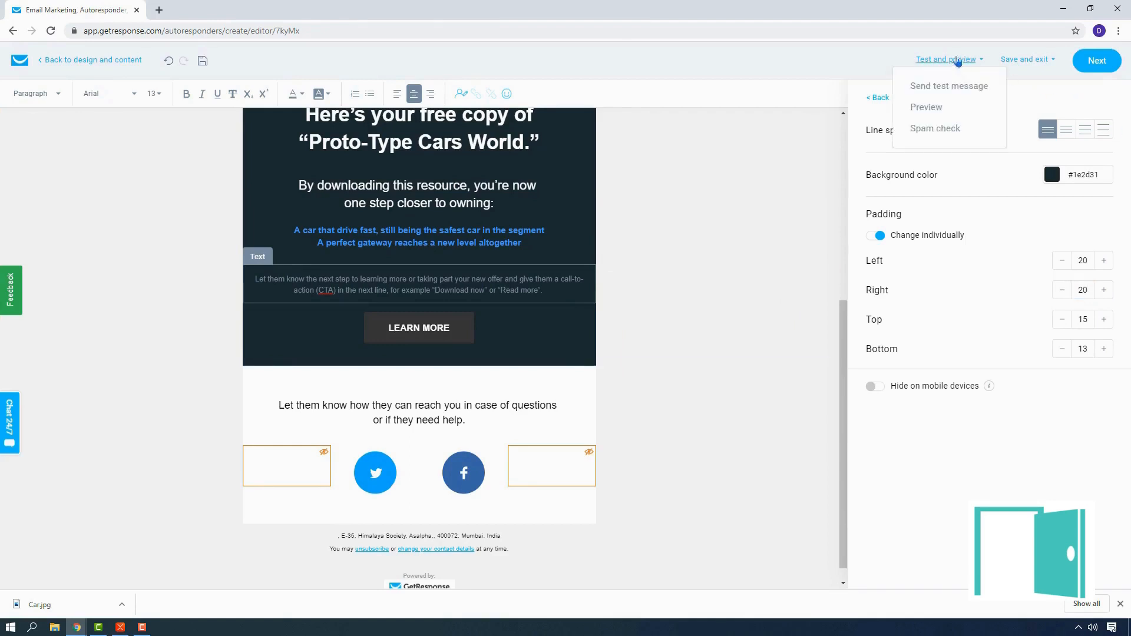
left_click(942, 107)
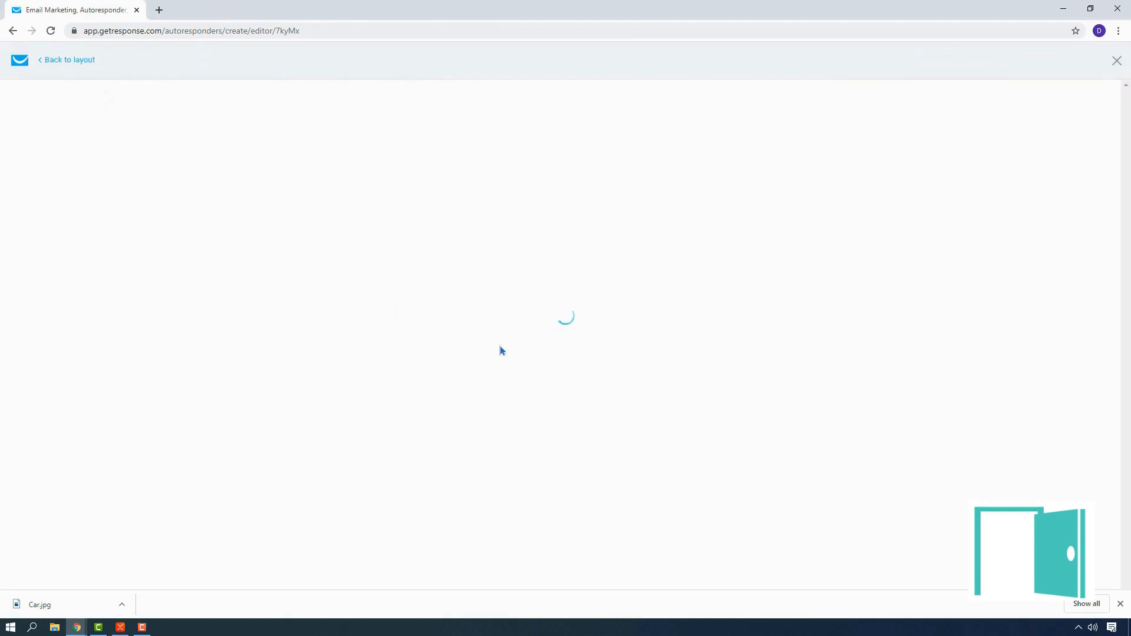
left_click(568, 112)
scroll(532, 390, "down", 5)
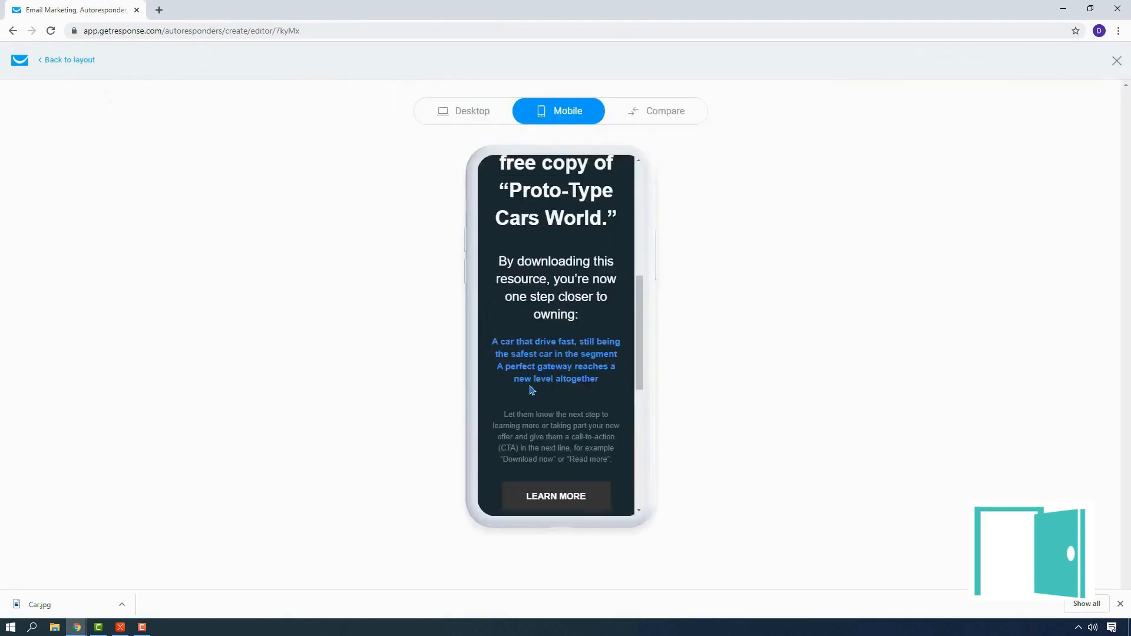
scroll(532, 390, "down", 10)
scroll(584, 421, "up", 10)
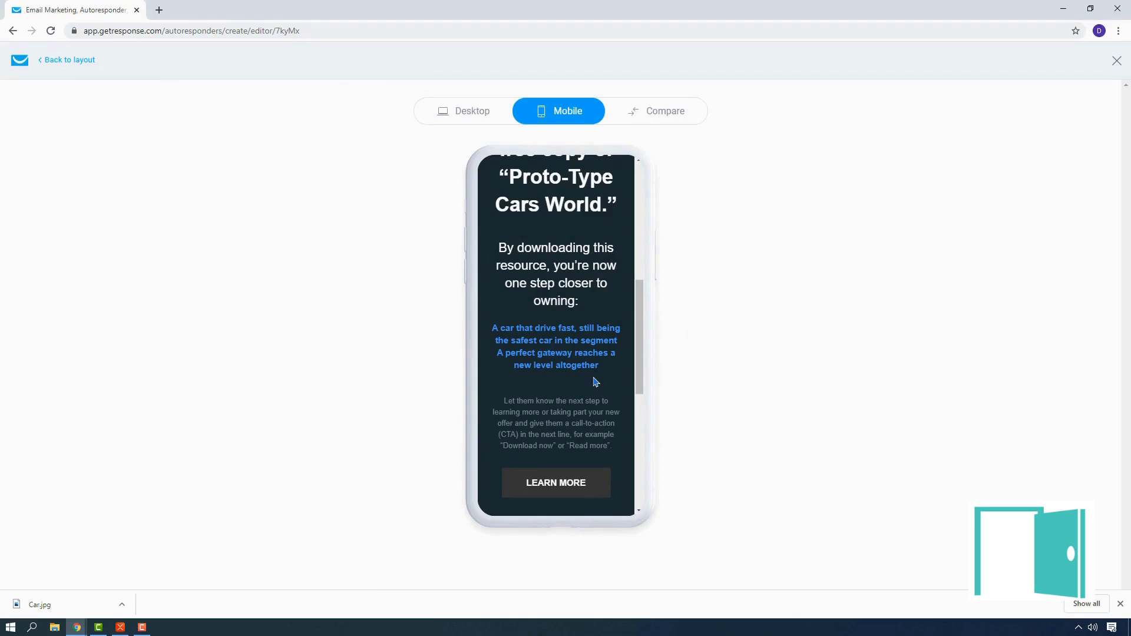
left_click(42, 62)
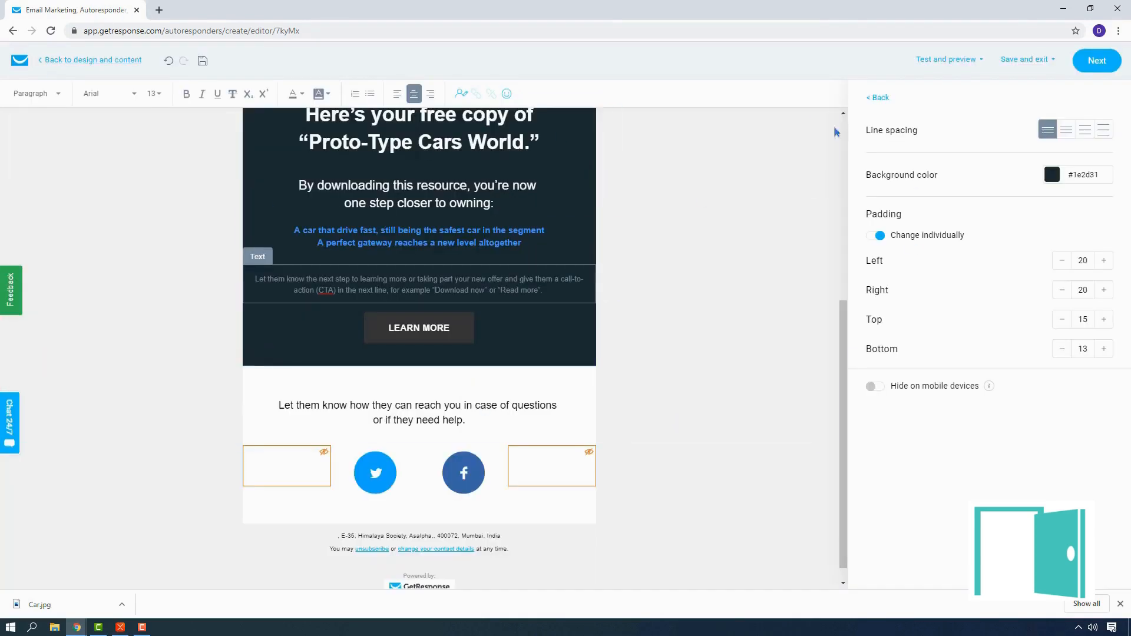
Step: Send a test message of the autoresponder to the preselected email address
left_click(971, 61)
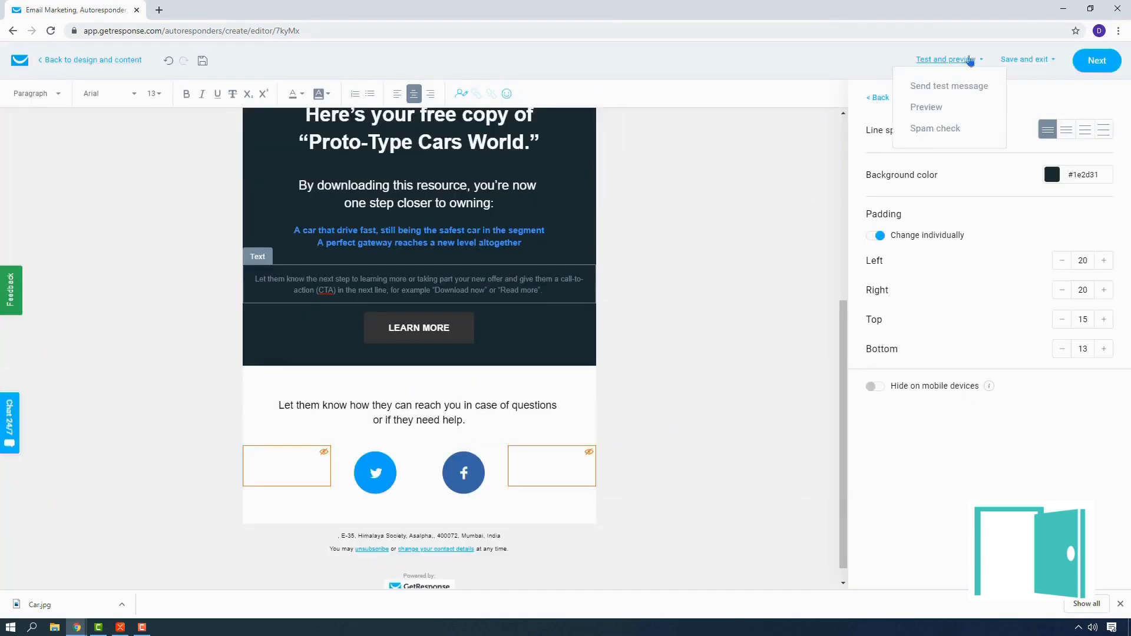
left_click(966, 88)
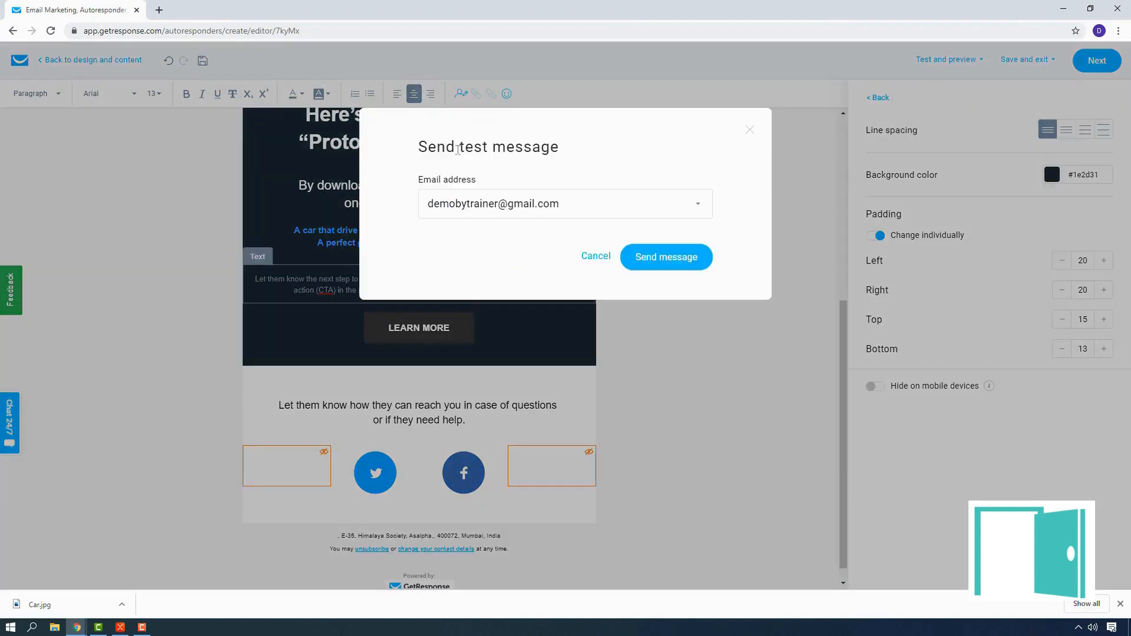
left_click(674, 268)
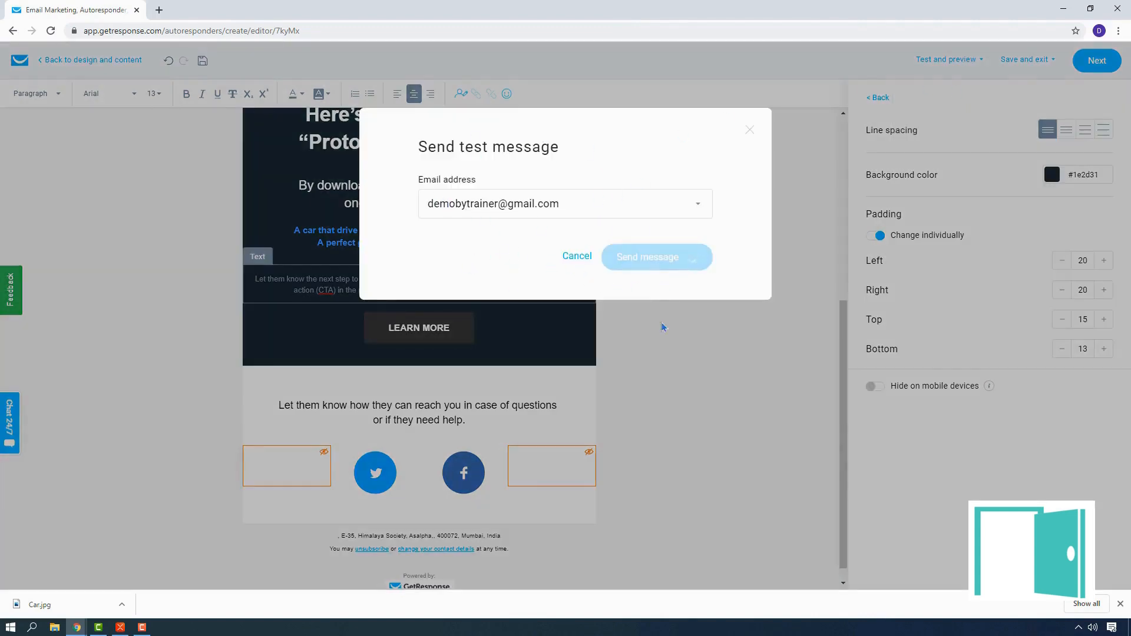
Step: Finish the message design and review the autoresponder's schedule, sender, subject line and design summary
mouse_move(1035, 61)
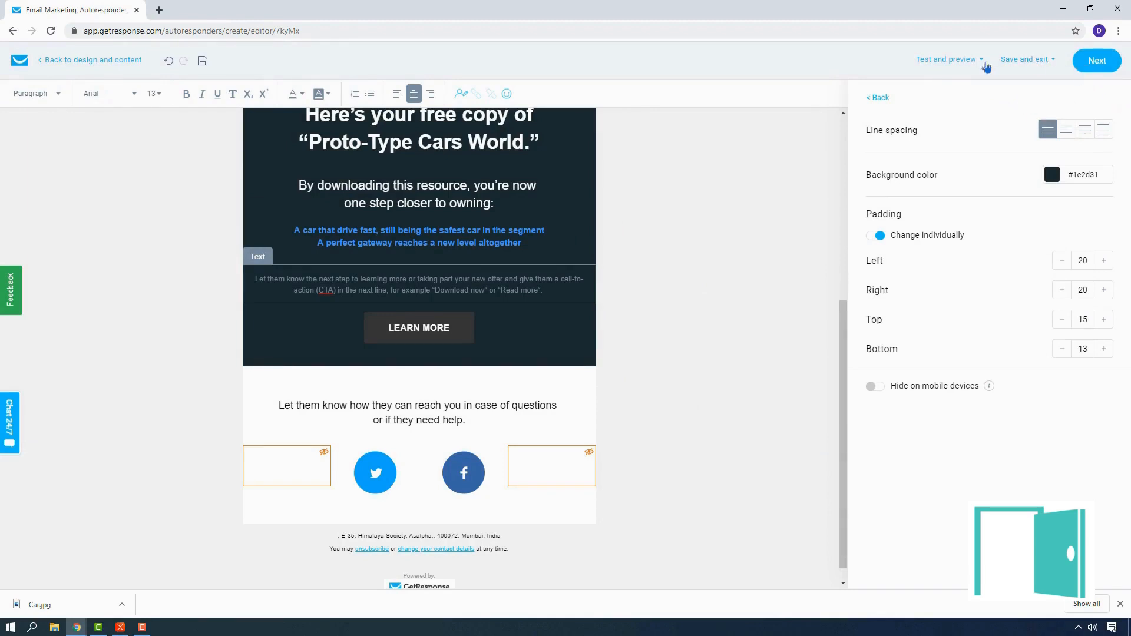
left_click(1100, 62)
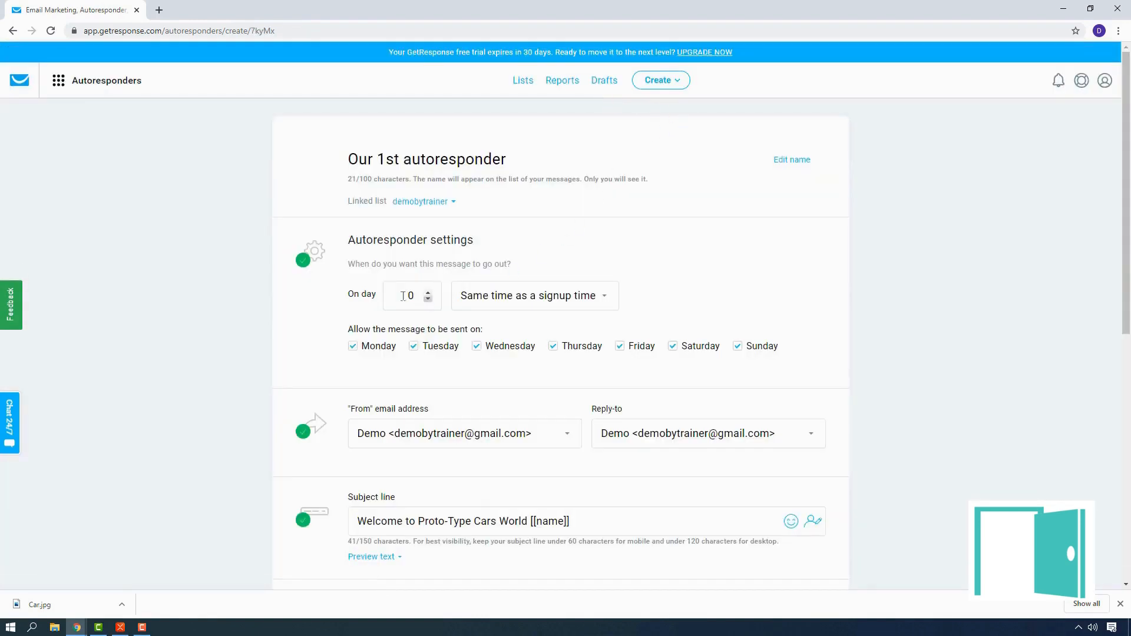
scroll(303, 295, "down", 1)
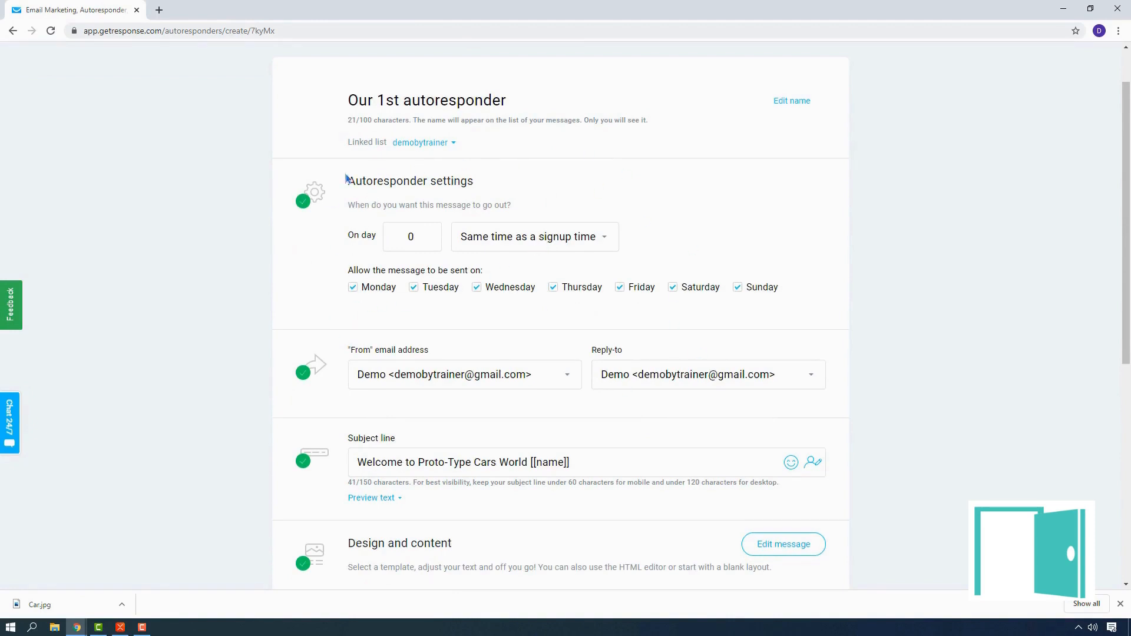
scroll(437, 323, "down", 4)
scroll(555, 485, "up", 1)
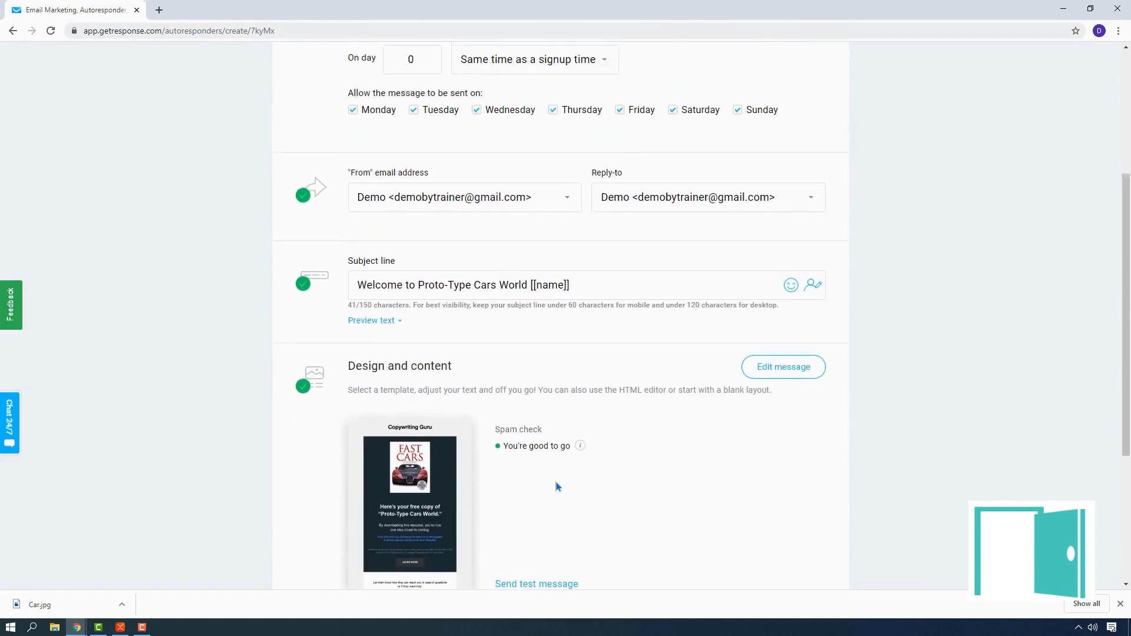
scroll(543, 488, "down", 2)
mouse_move(397, 420)
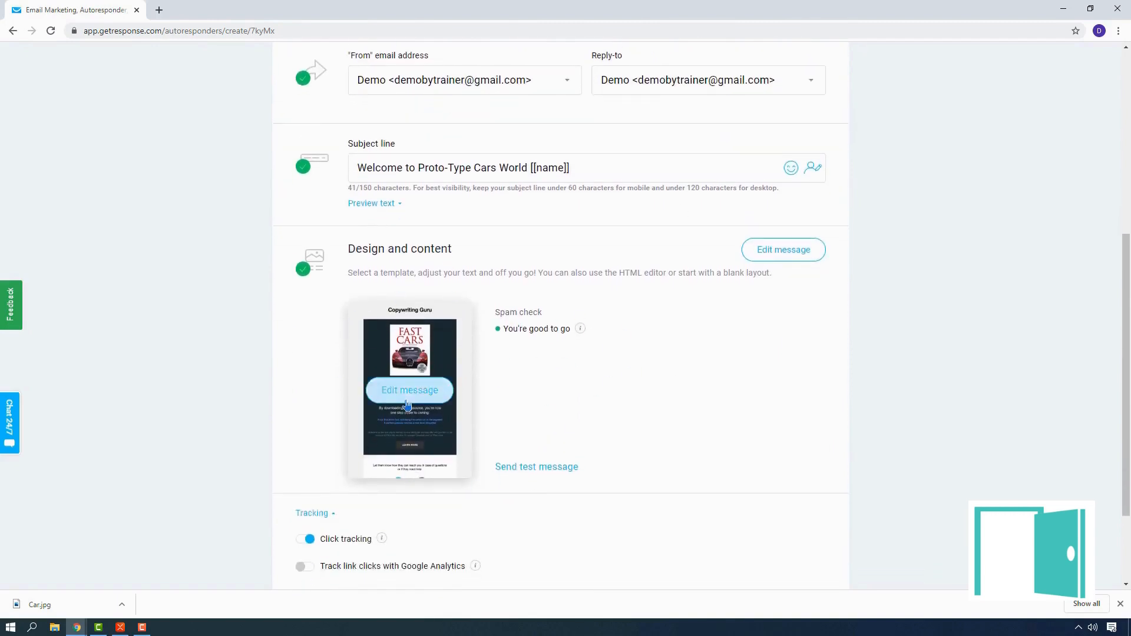
Step: Reopen the message for editing and run a spam check on it
left_click(406, 398)
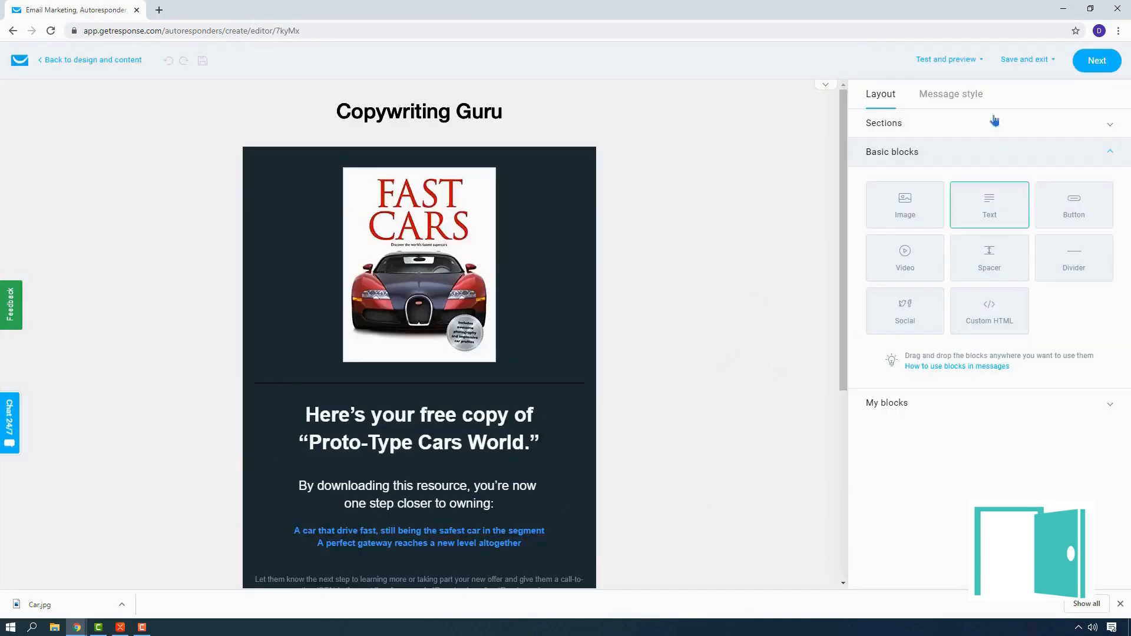
left_click(960, 61)
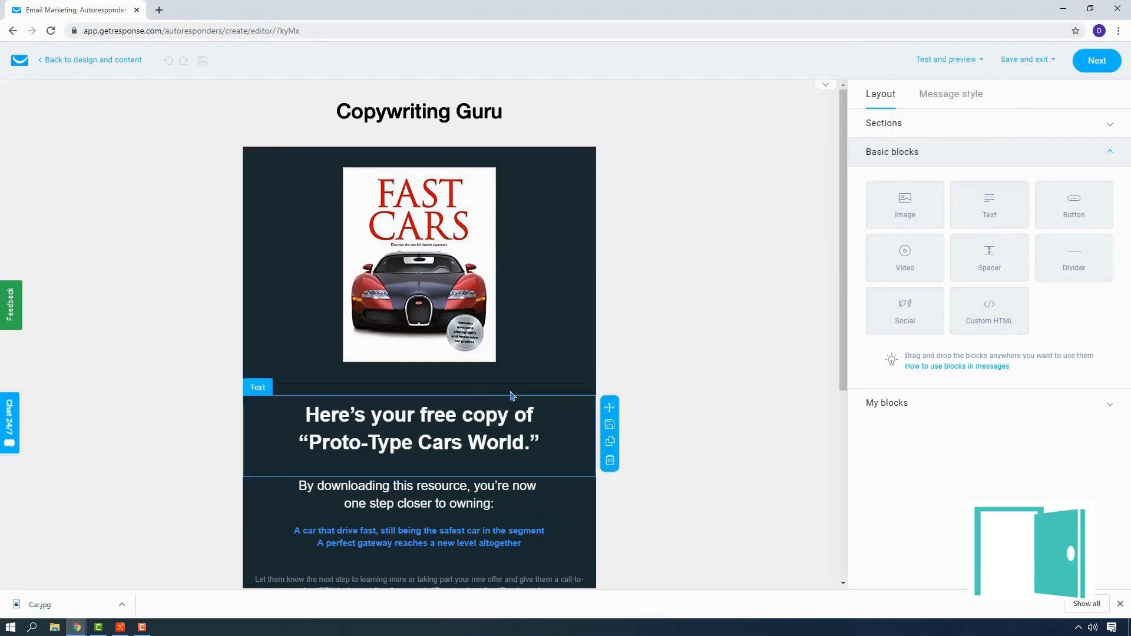
scroll(462, 136, "down", 4)
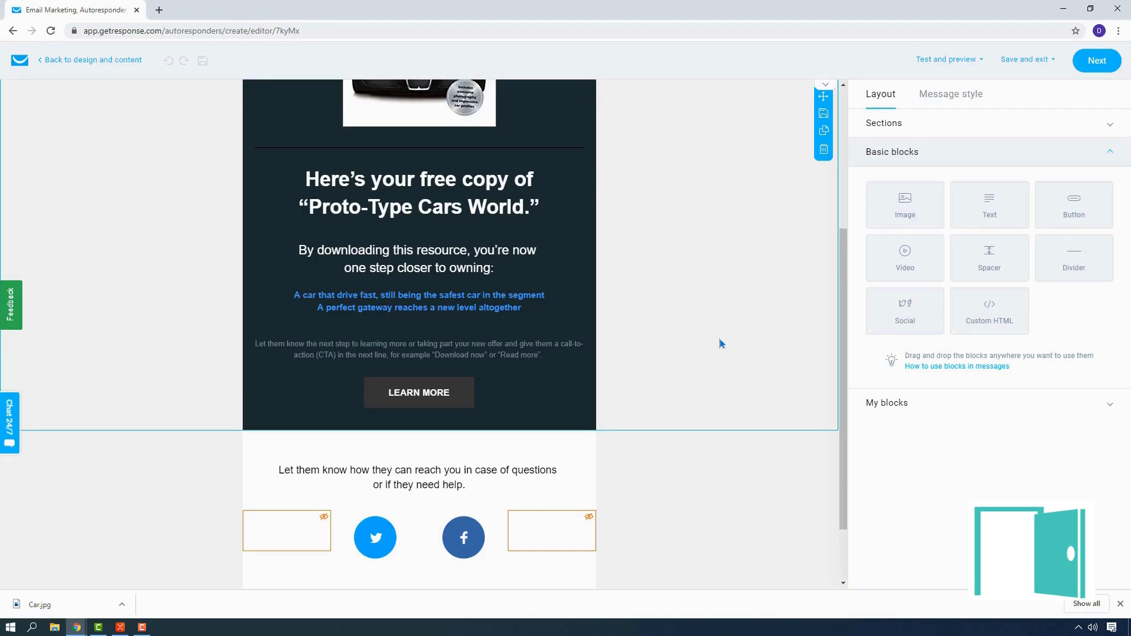
left_click(949, 60)
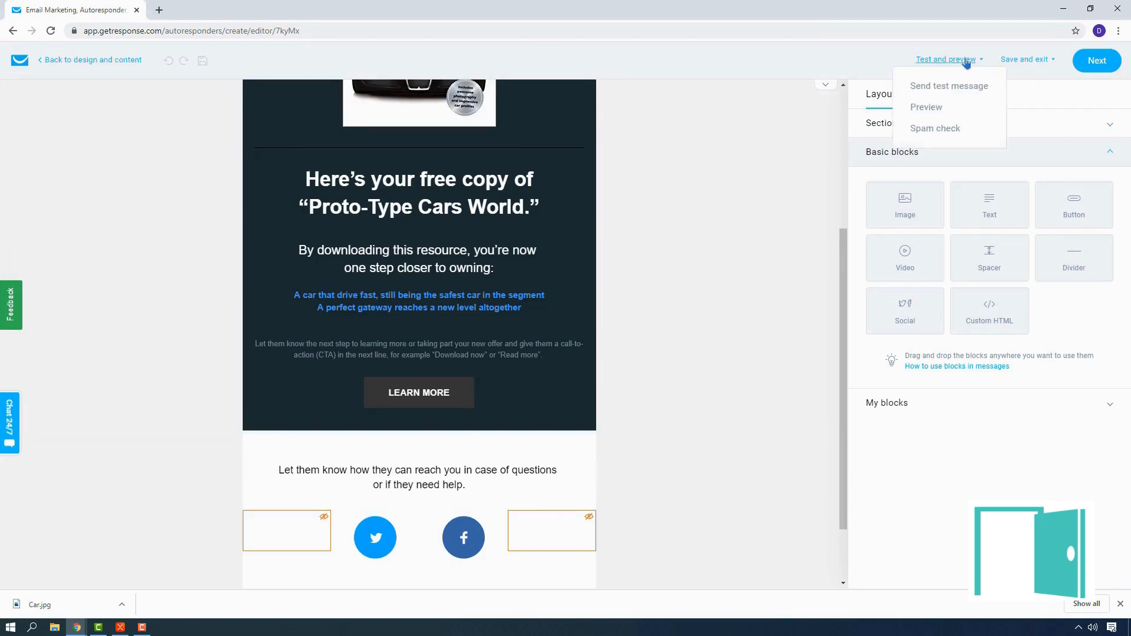
left_click(947, 127)
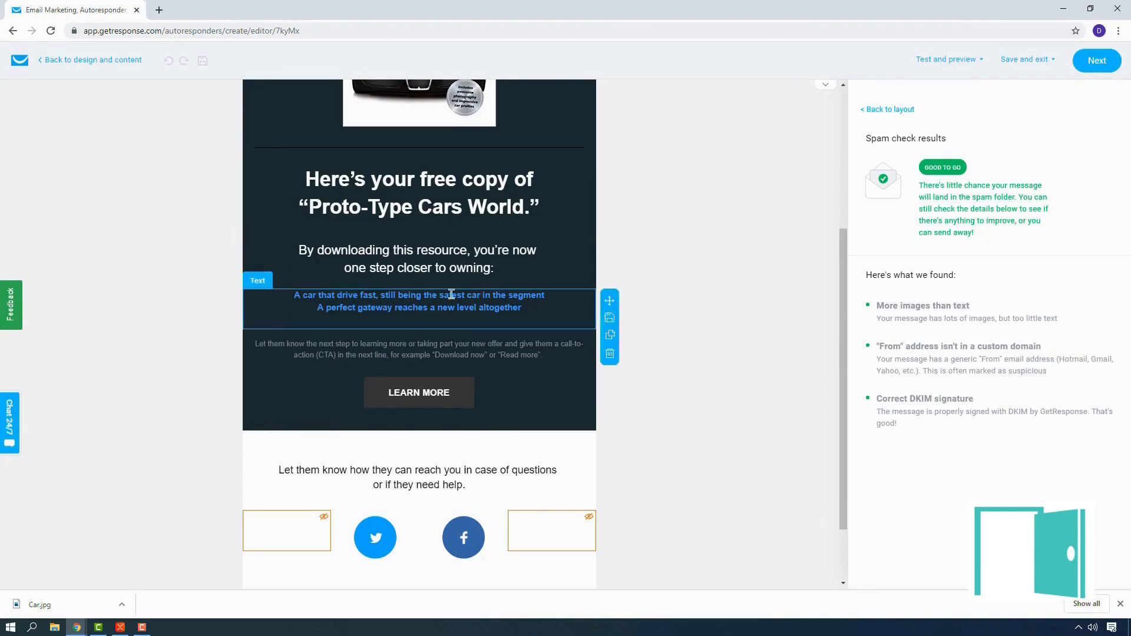
Step: Leave the message editor, dismiss the browser's download bar, and save and publish the autoresponder
left_click(1107, 66)
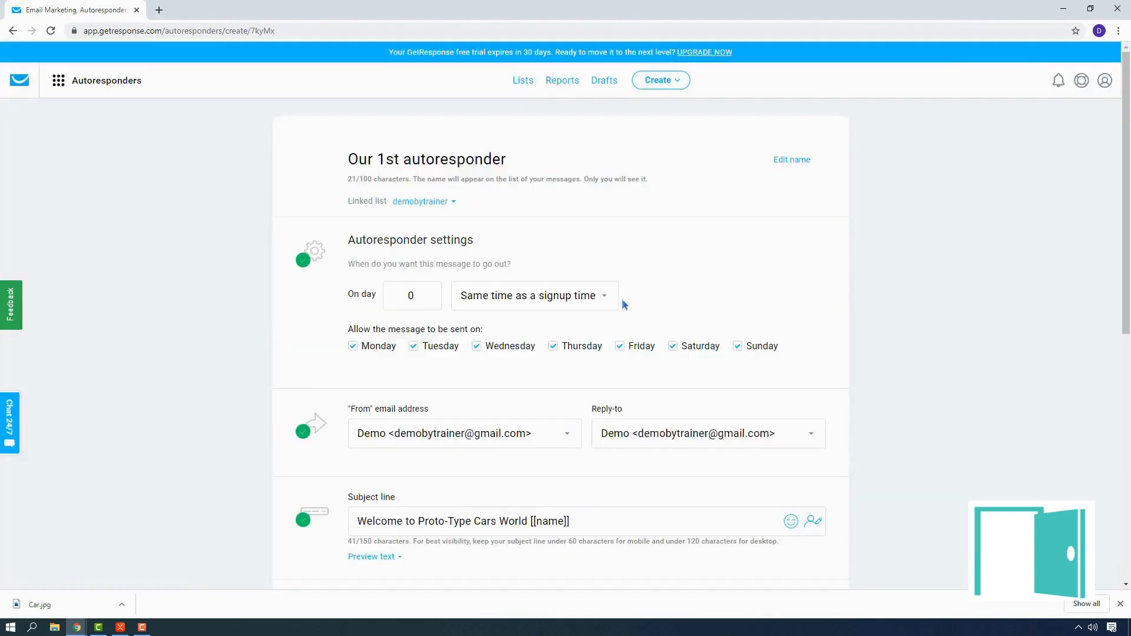
scroll(621, 299, "down", 10)
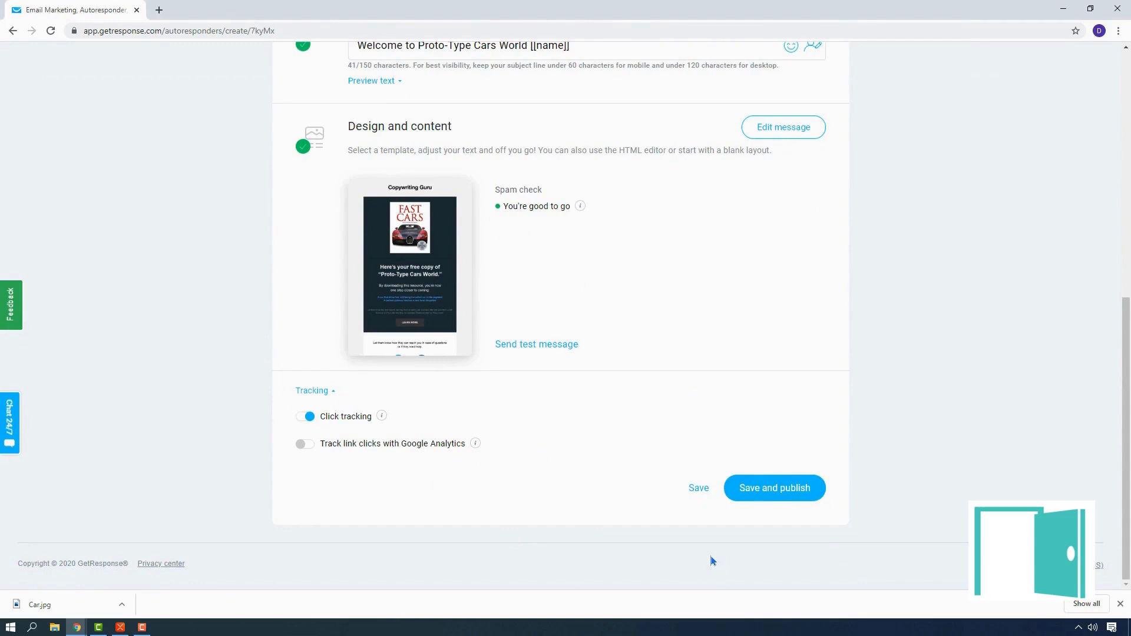
left_click(1120, 604)
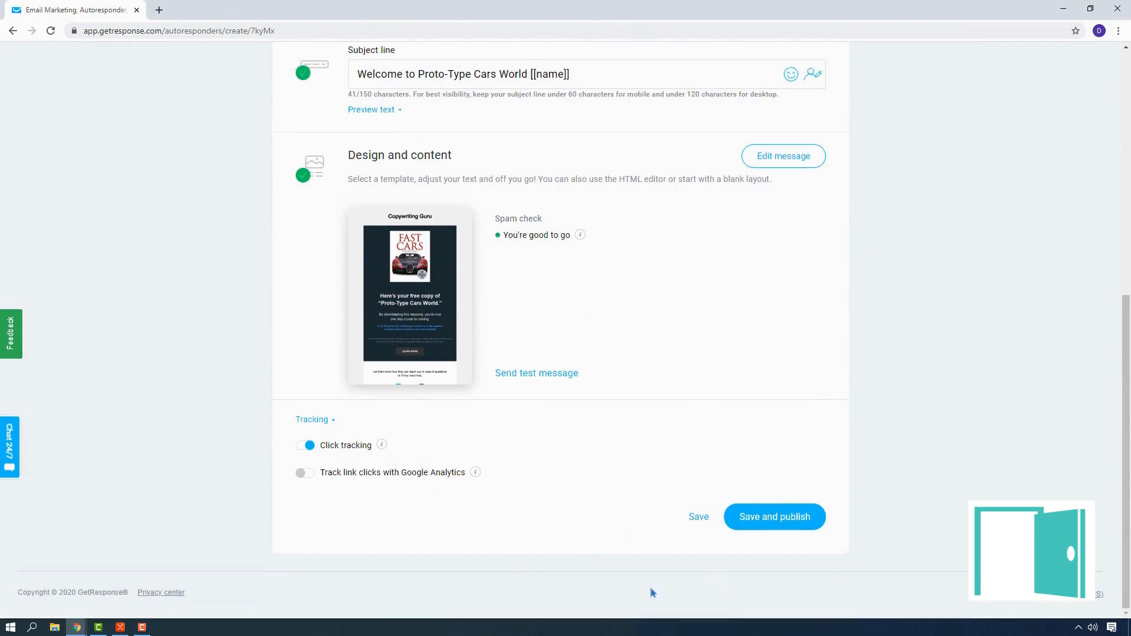
left_click(785, 519)
Step: Go to gmail.com in a new browser tab and open the "Welcome to Proto-Type Cars World" test email
left_click(159, 10)
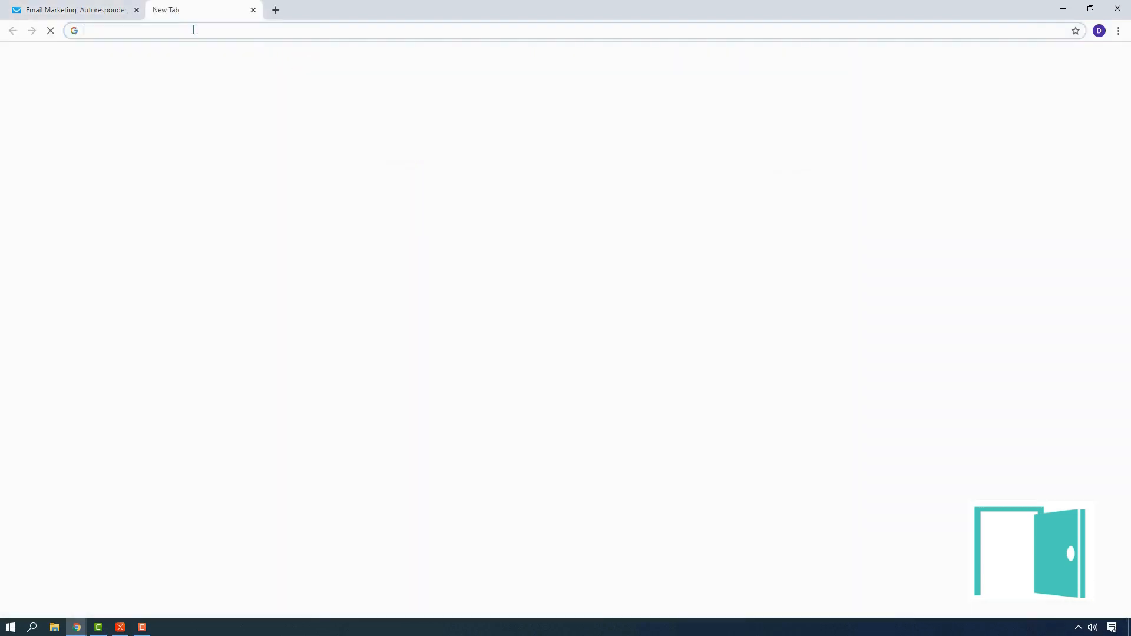
type("gmail")
key("Return")
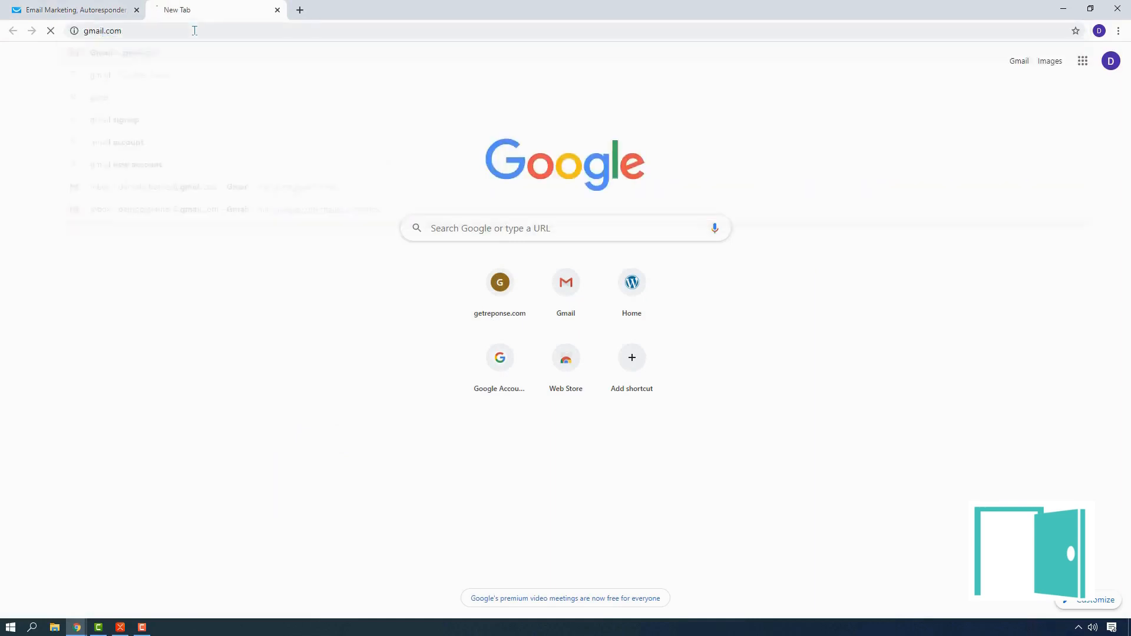
left_click(49, 33)
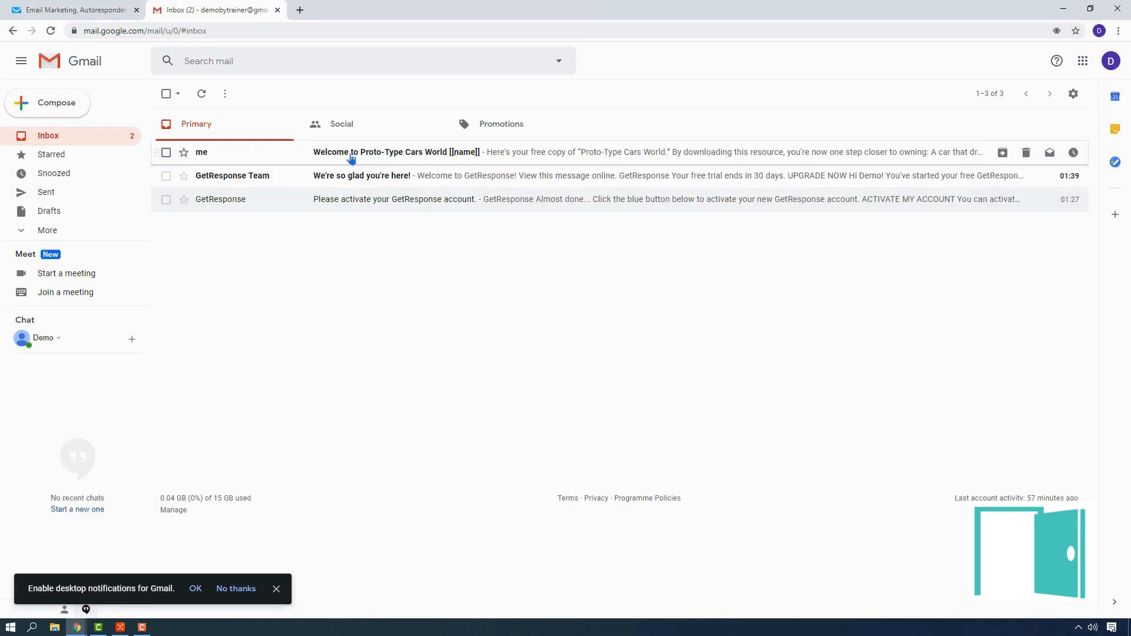
left_click(351, 158)
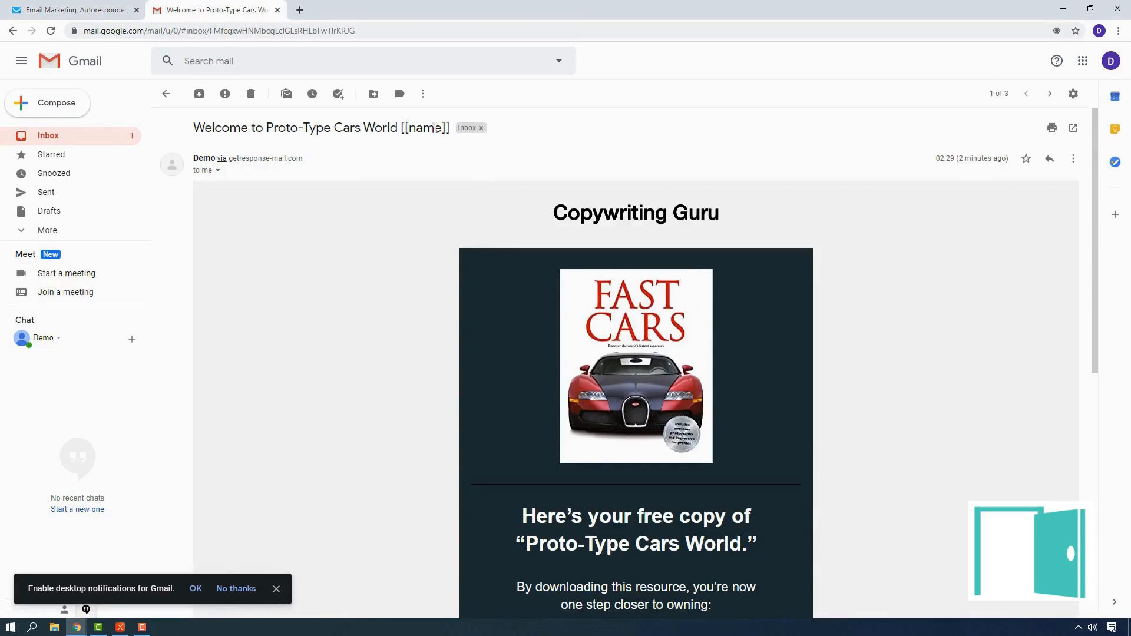
Step: Examine the received test email from header to footer, then switch back to the GetResponse autoresponders page
scroll(713, 259, "down", 8)
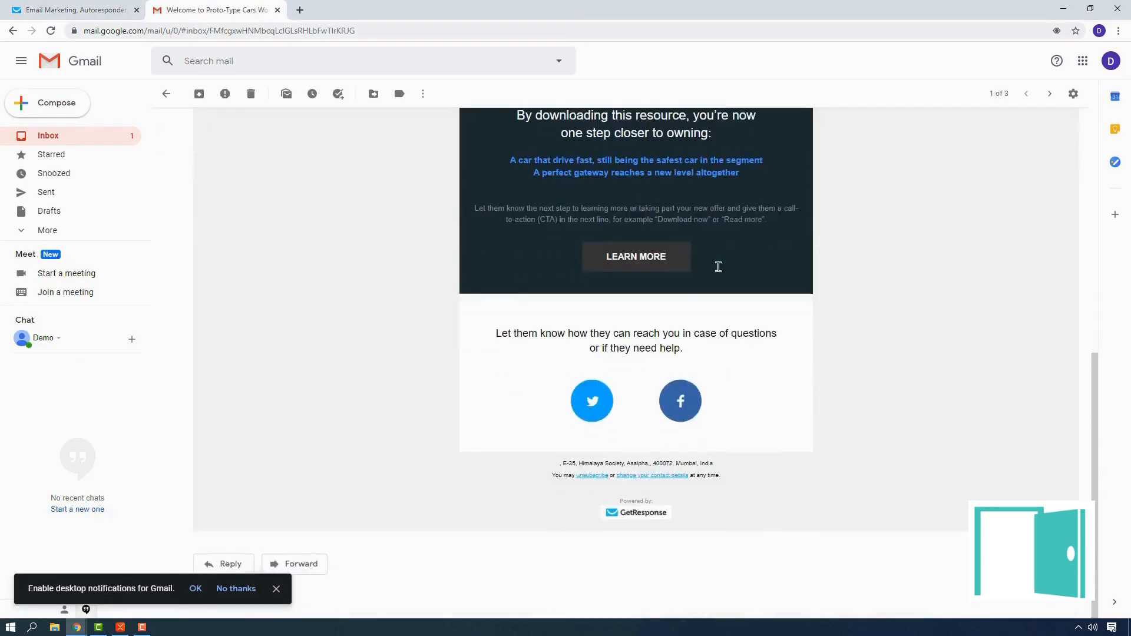
scroll(718, 267, "up", 8)
scroll(639, 171, "down", 8)
scroll(787, 498, "up", 8)
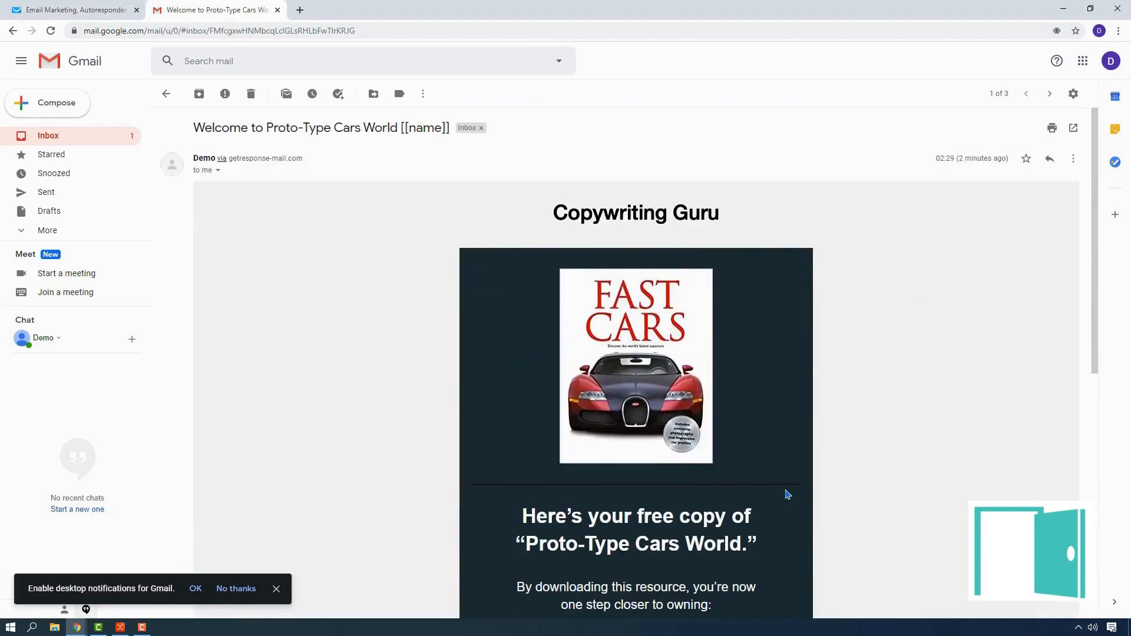
scroll(713, 448, "down", 1)
scroll(783, 462, "up", 1)
left_click(75, 7)
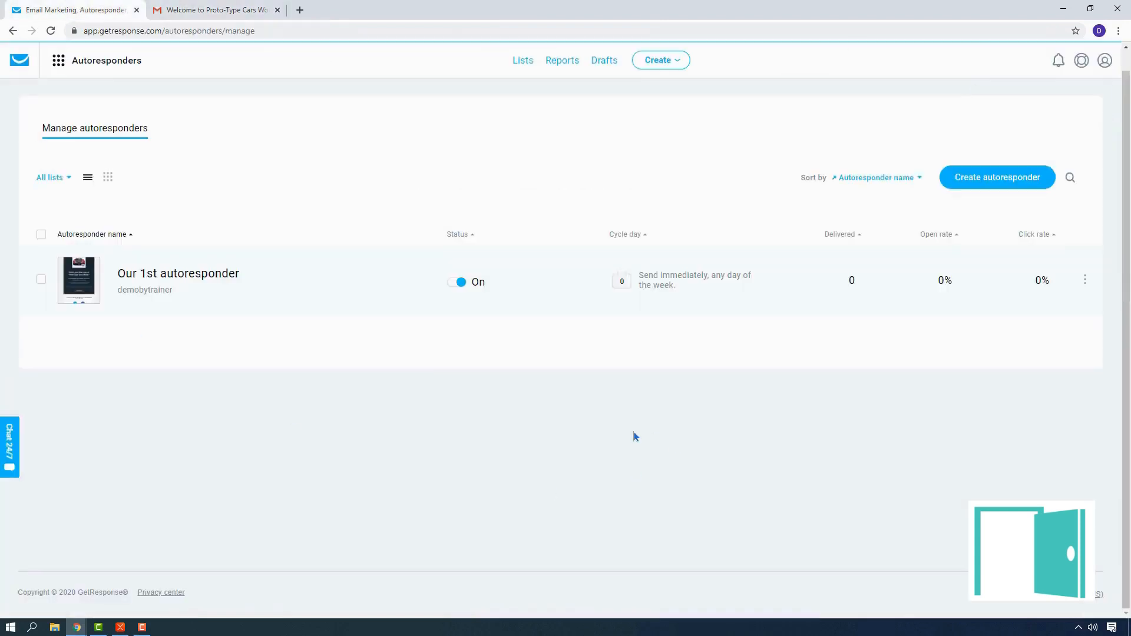